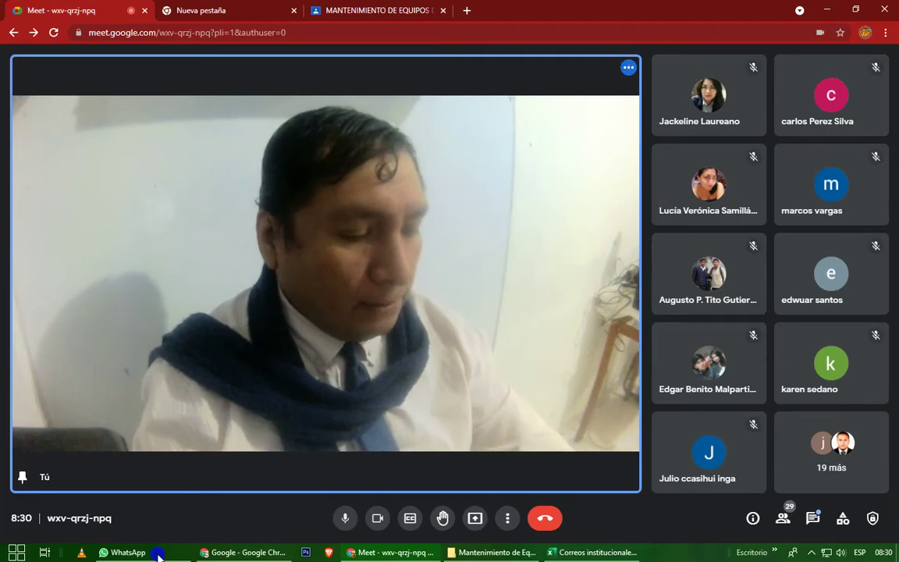
# Bring the course materials File Explorer window forward and go up to the 1VRHT folder.
pyautogui.click(476, 552)
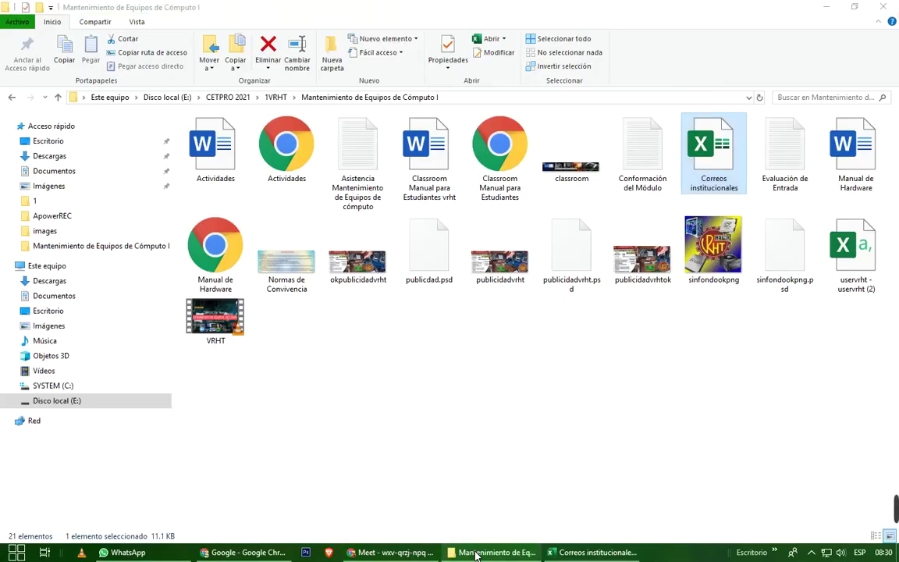
pyautogui.click(475, 552)
pyautogui.moveTo(647, 512)
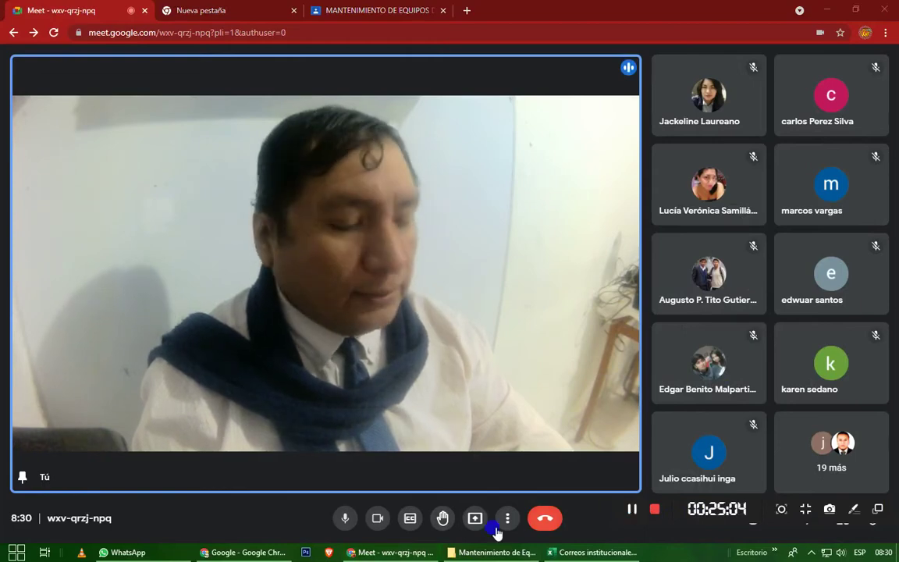
pyautogui.click(477, 552)
pyautogui.click(477, 552)
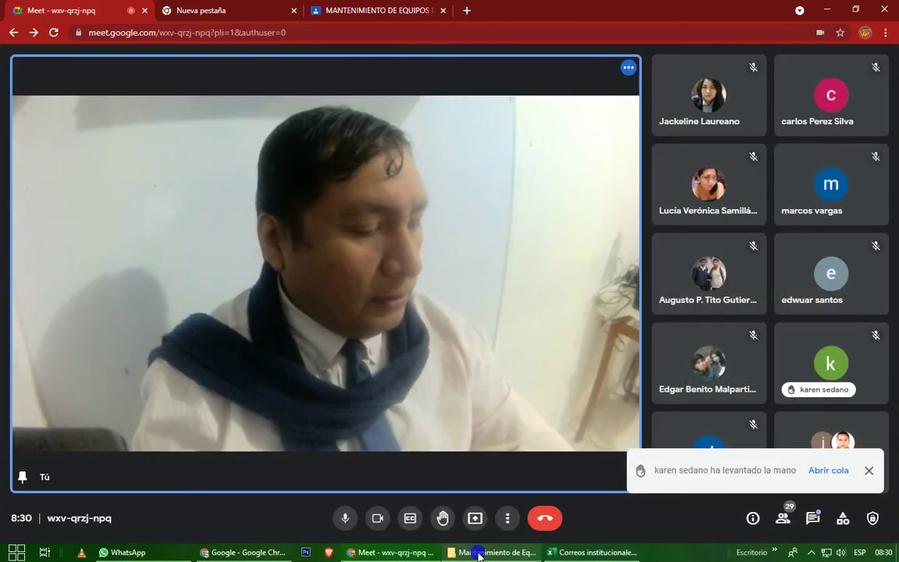
pyautogui.click(478, 552)
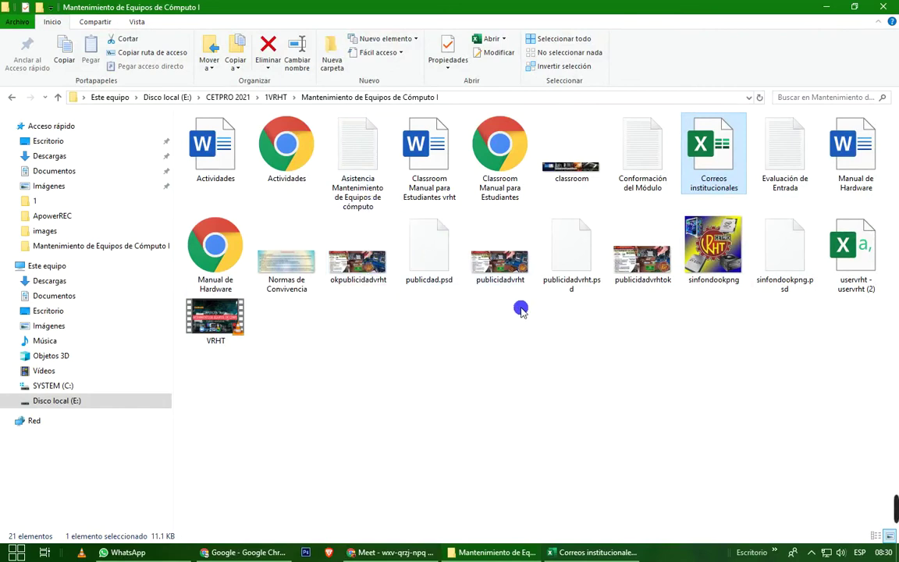
pyautogui.click(282, 100)
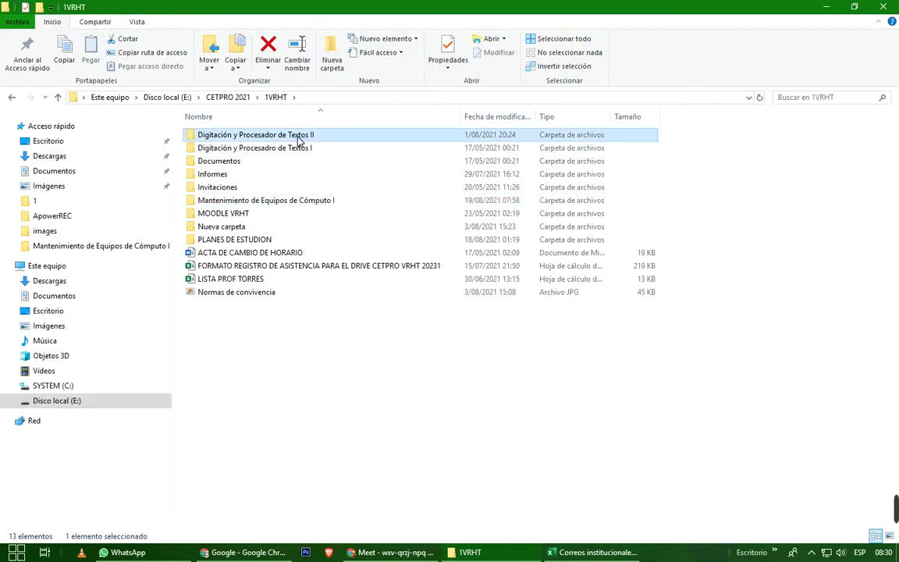
# Go through Digitación II > 1. Calendarización > 24 Mayo and open the calendar PDF.
pyautogui.doubleClick(295, 136)
pyautogui.doubleClick(297, 137)
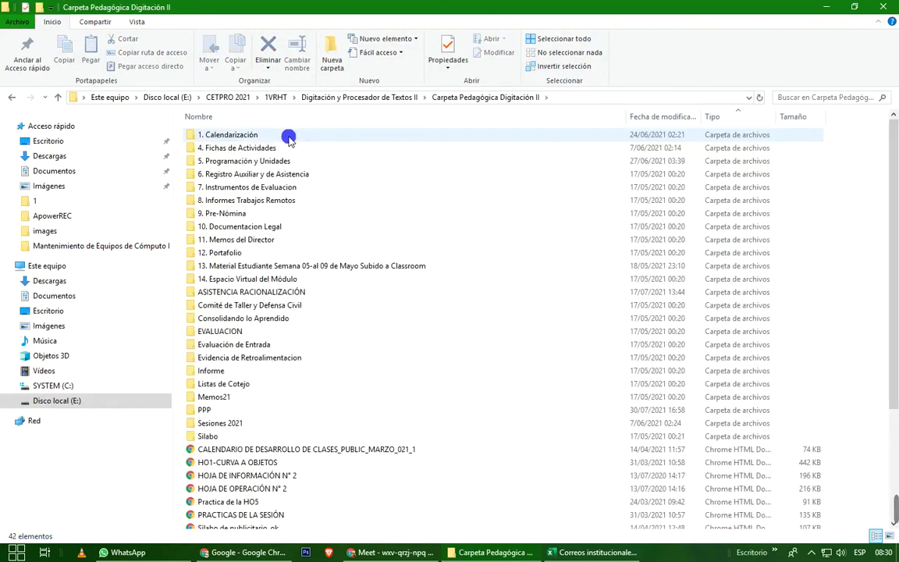
pyautogui.doubleClick(264, 138)
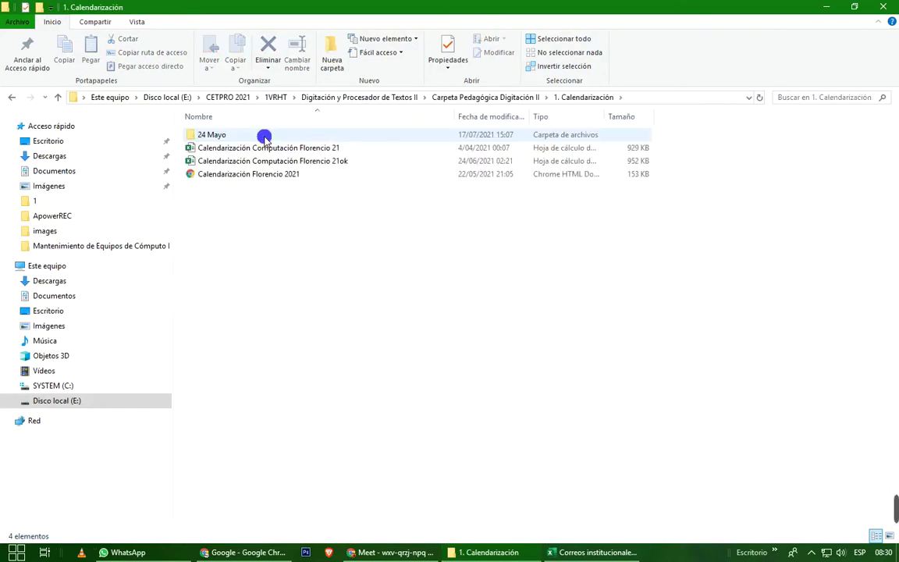
pyautogui.doubleClick(266, 138)
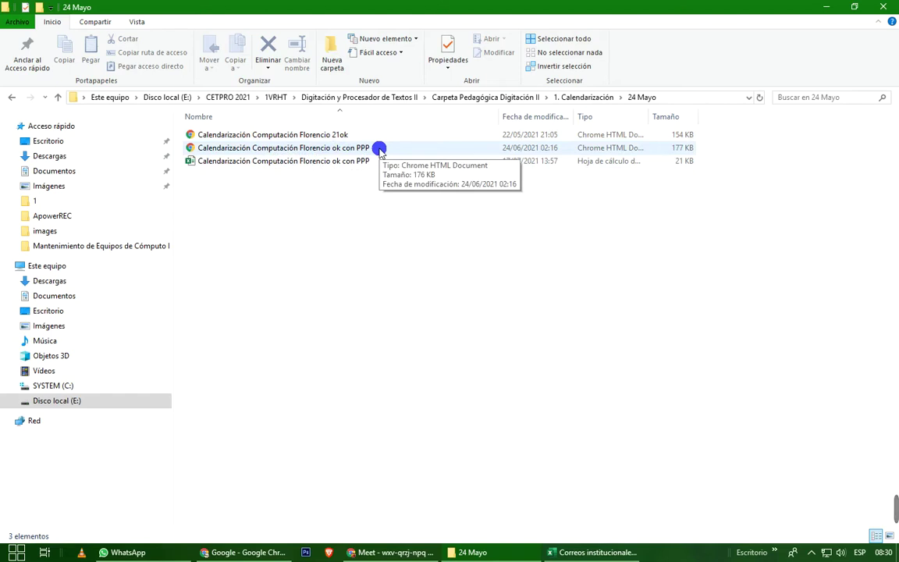
pyautogui.click(376, 151)
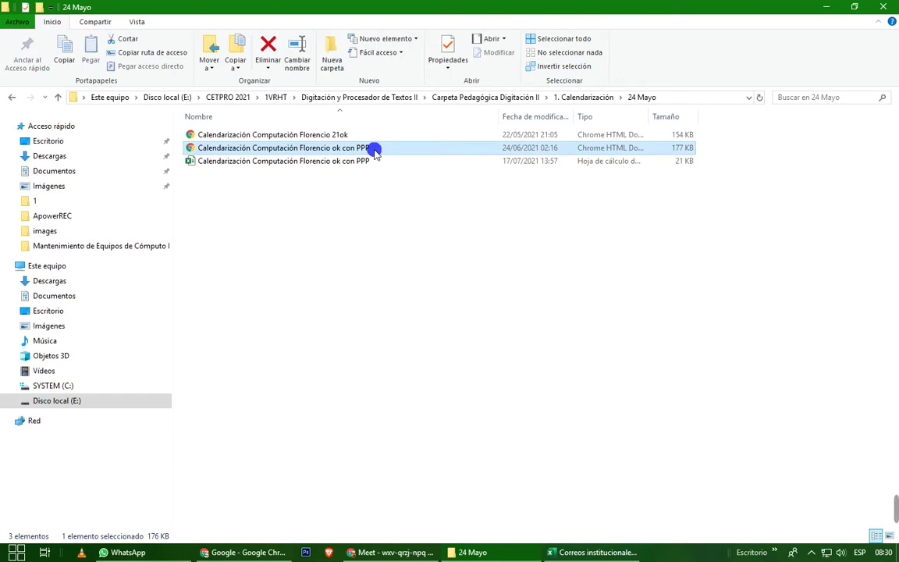
pyautogui.doubleClick(375, 150)
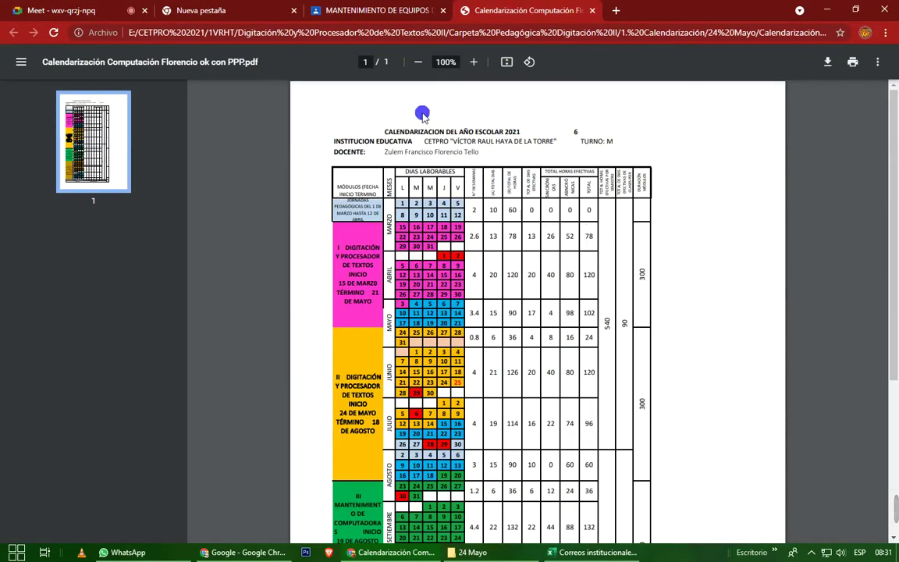
# Zoom the calendar PDF to 125% and briefly check the Meet call's chat.
pyautogui.click(474, 63)
pyautogui.click(478, 66)
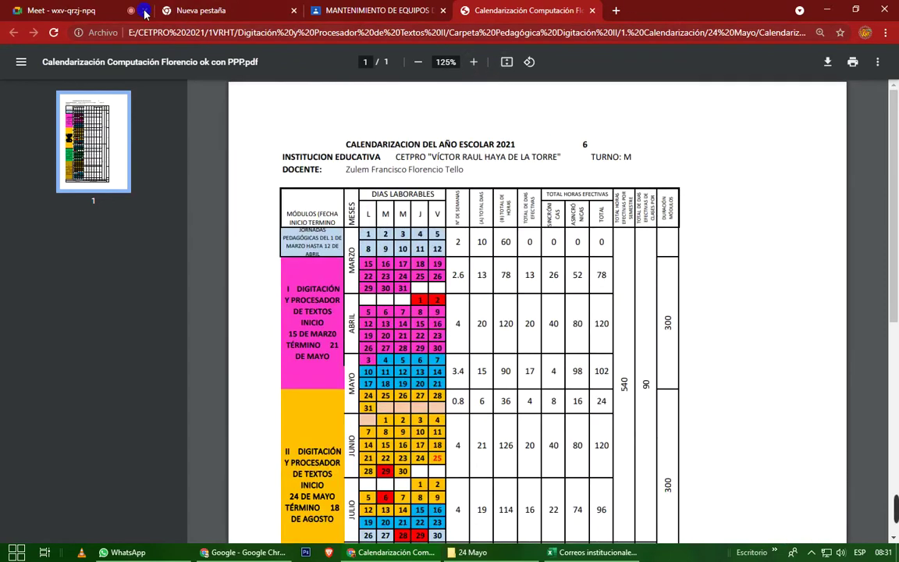
pyautogui.click(71, 11)
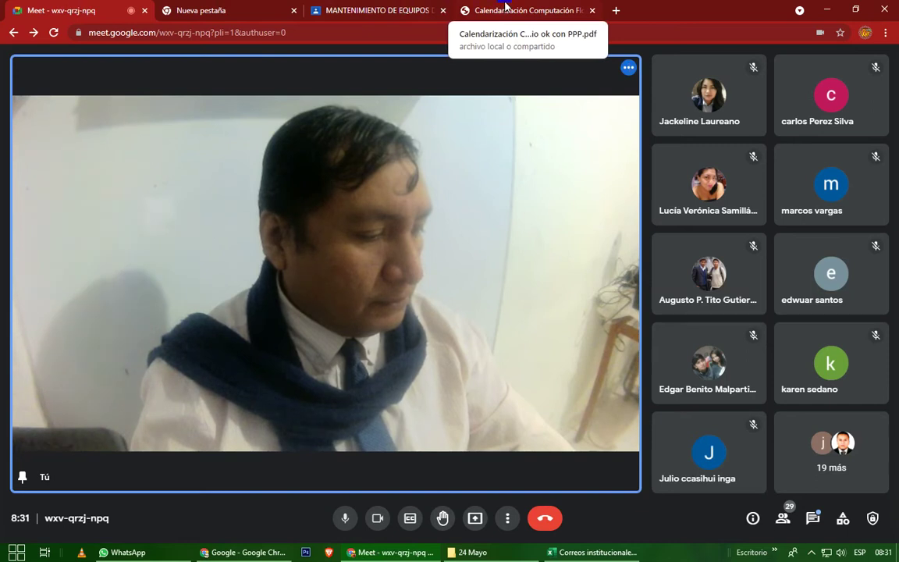
pyautogui.click(813, 518)
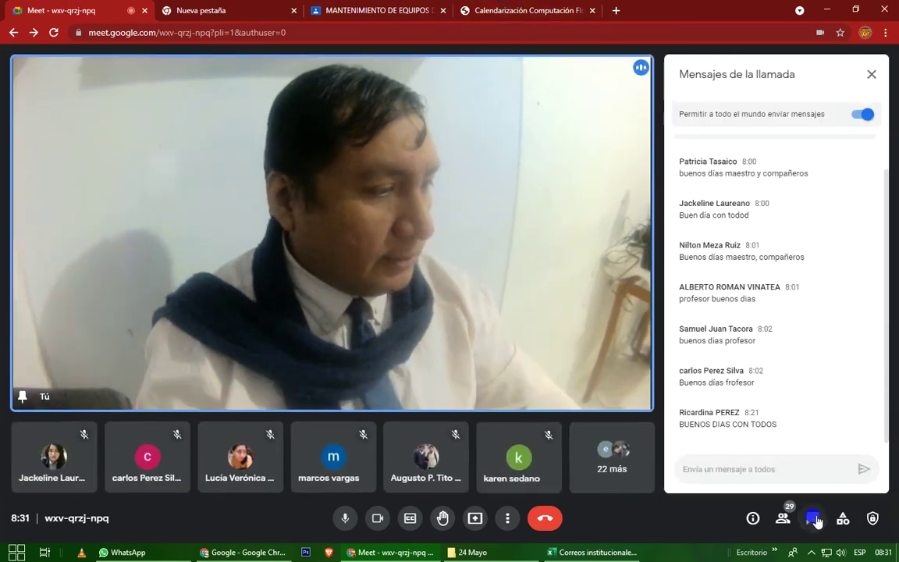
pyautogui.click(814, 518)
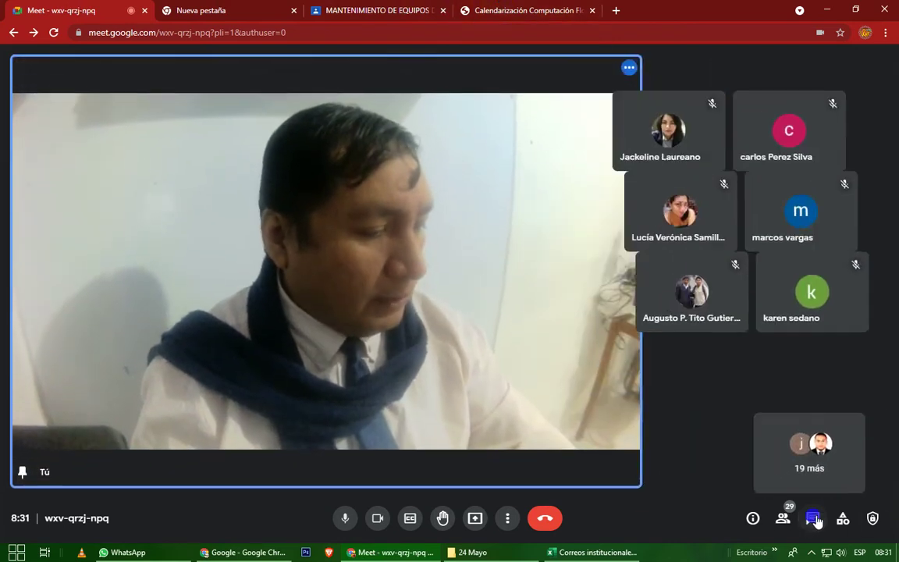
# Zoom the calendar to 175%, scroll through the table, and return to the Meet call.
pyautogui.click(544, 16)
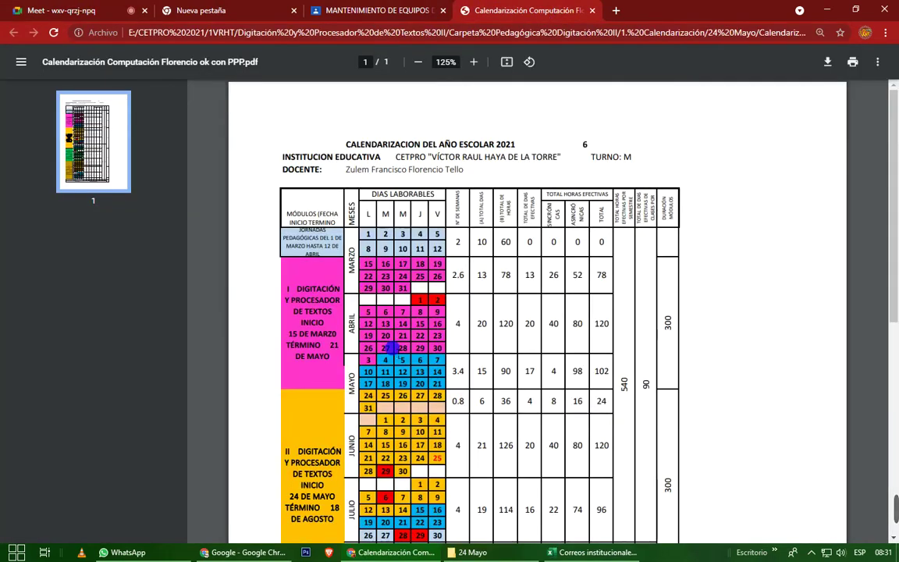
pyautogui.click(474, 61)
pyautogui.click(474, 62)
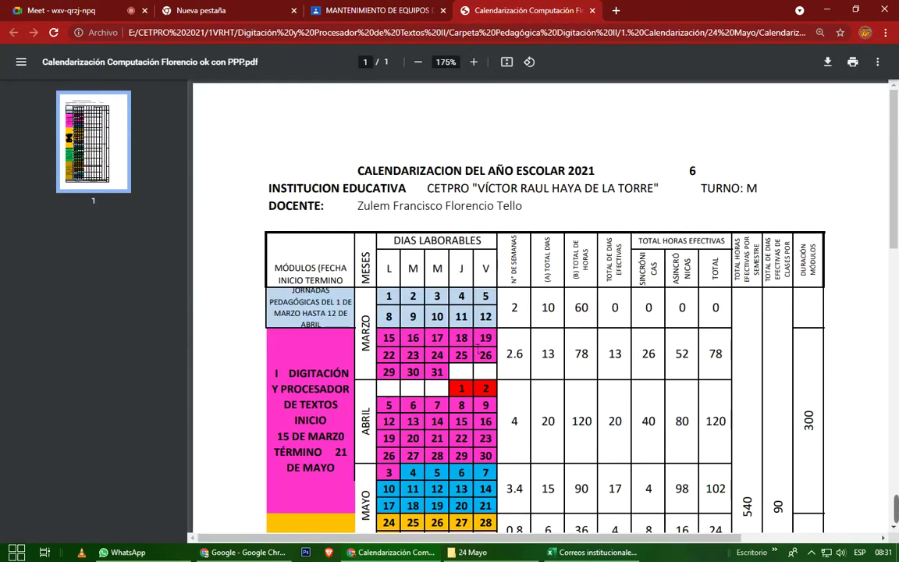
pyautogui.scroll(-7, 433, 485)
pyautogui.scroll(-6, 485, 436)
pyautogui.scroll(4, 485, 434)
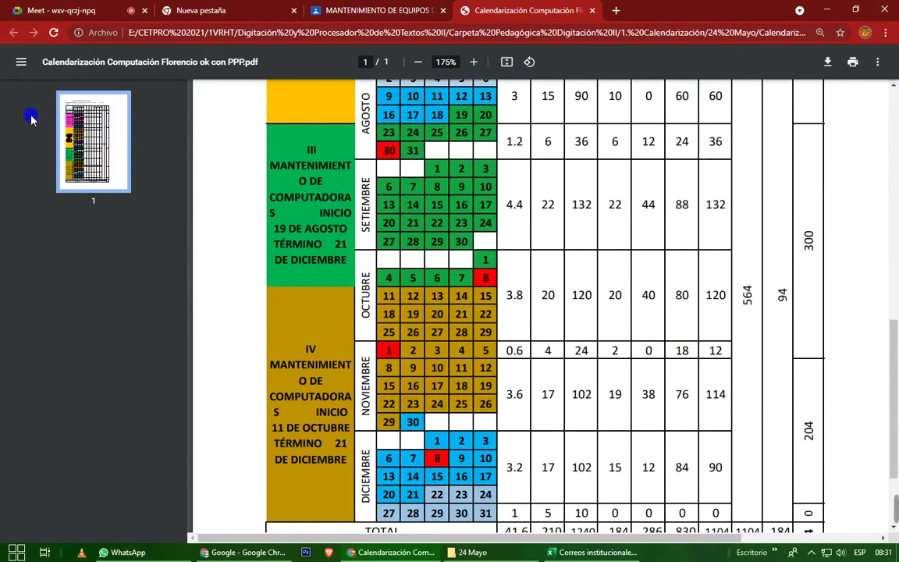
pyautogui.click(62, 11)
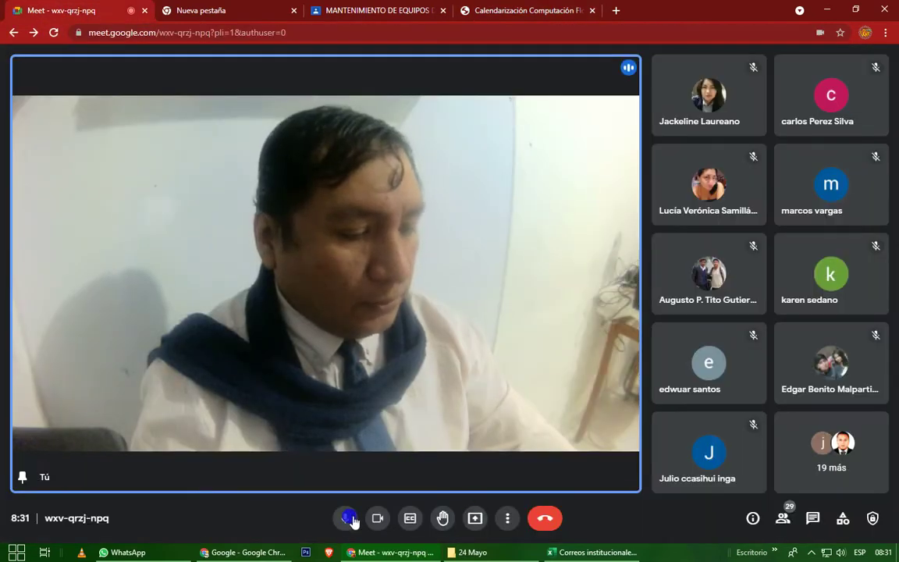
# Present the entire screen to the class and bring the Calendarización PDF tab back up.
pyautogui.click(484, 522)
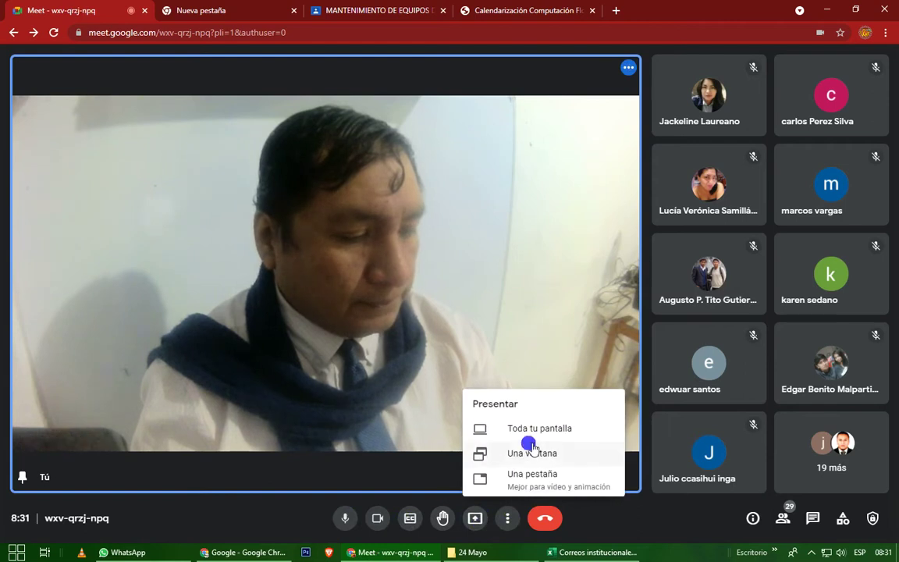
pyautogui.click(532, 428)
pyautogui.click(403, 187)
pyautogui.click(534, 288)
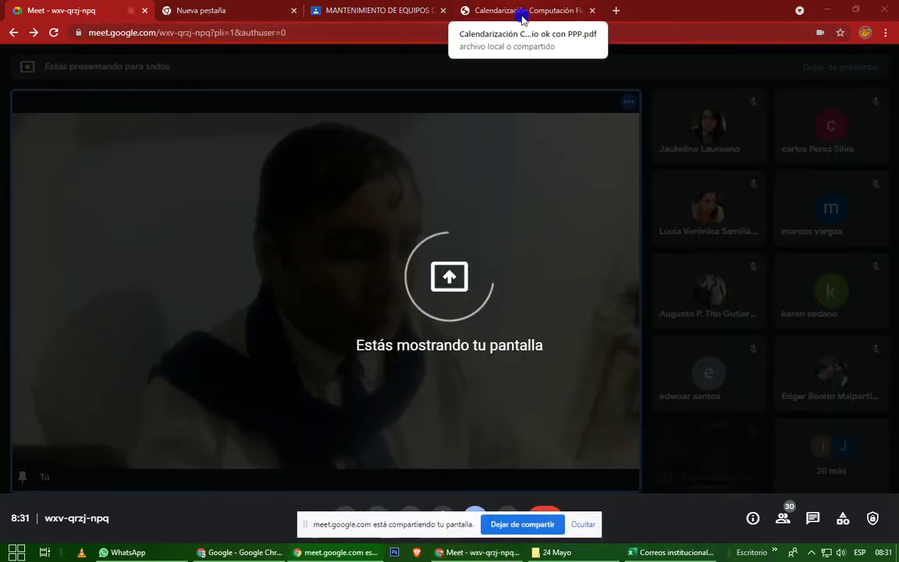
pyautogui.click(521, 18)
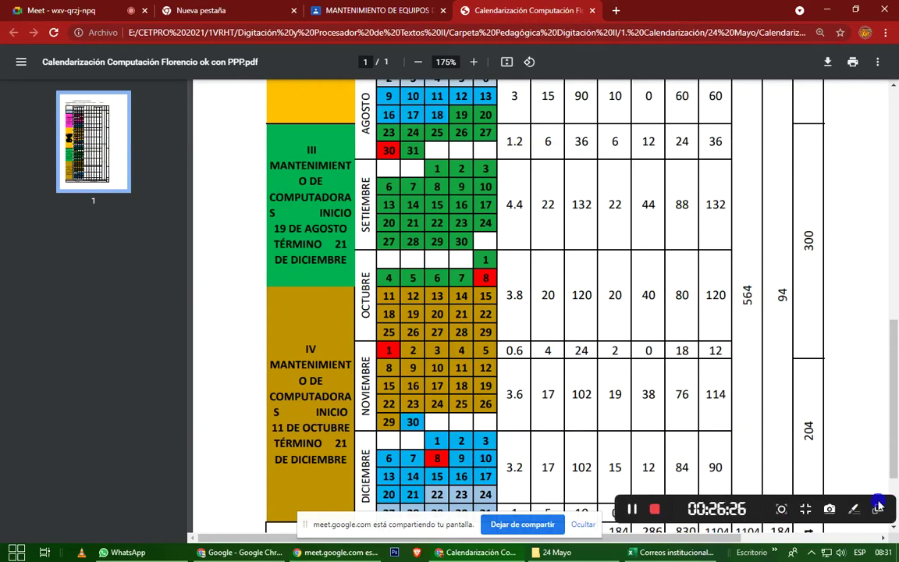
# Hide the Meet screen-sharing notice and scroll through the shared calendar table.
pyautogui.scroll(-2, 476, 356)
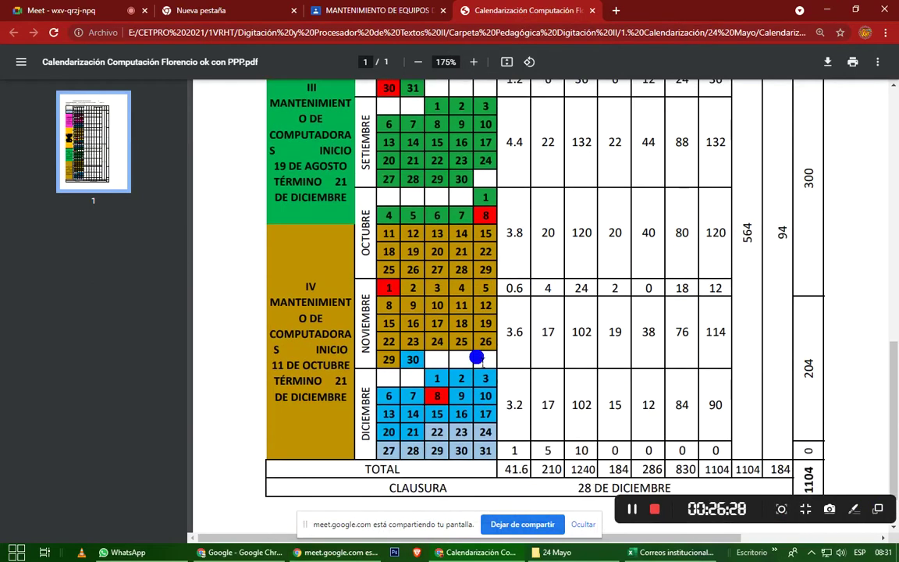
pyautogui.scroll(2, 476, 358)
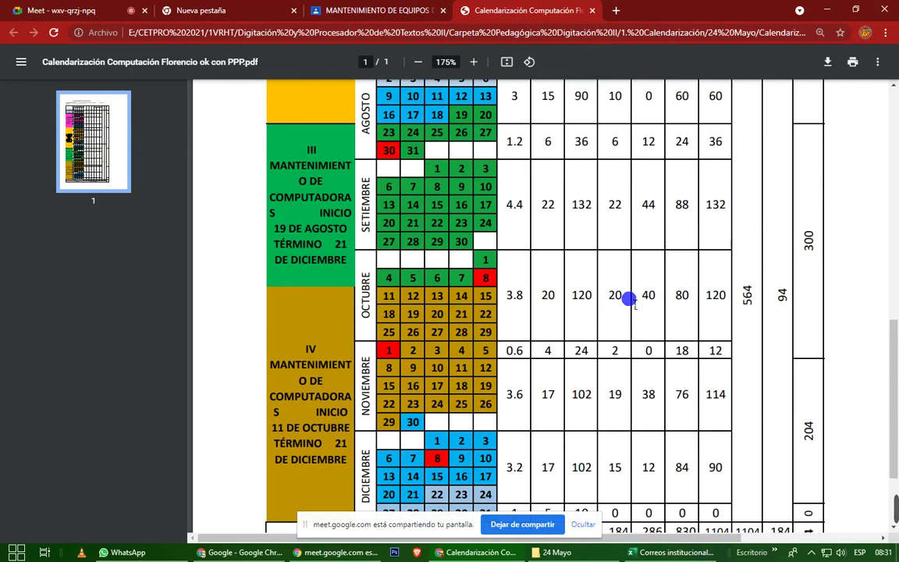
pyautogui.click(584, 524)
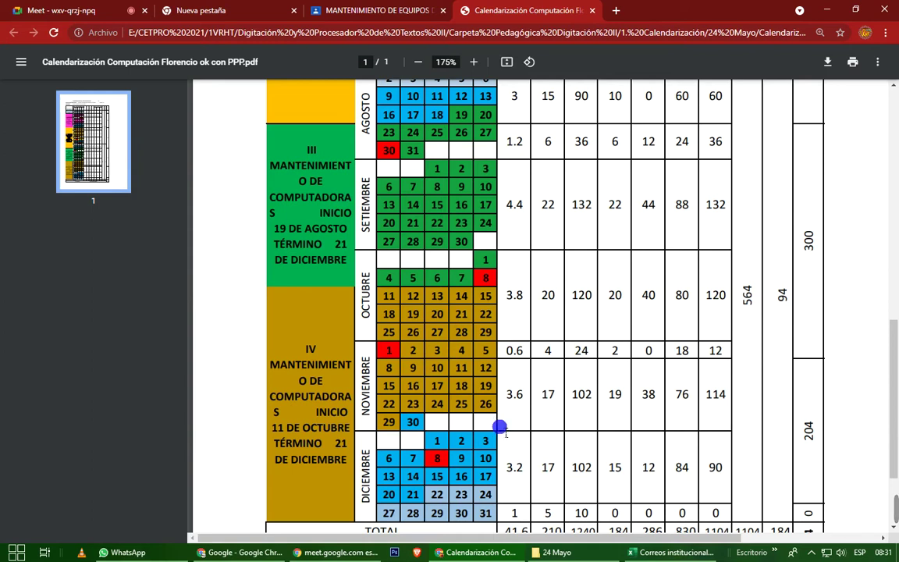
pyautogui.scroll(-2, 500, 427)
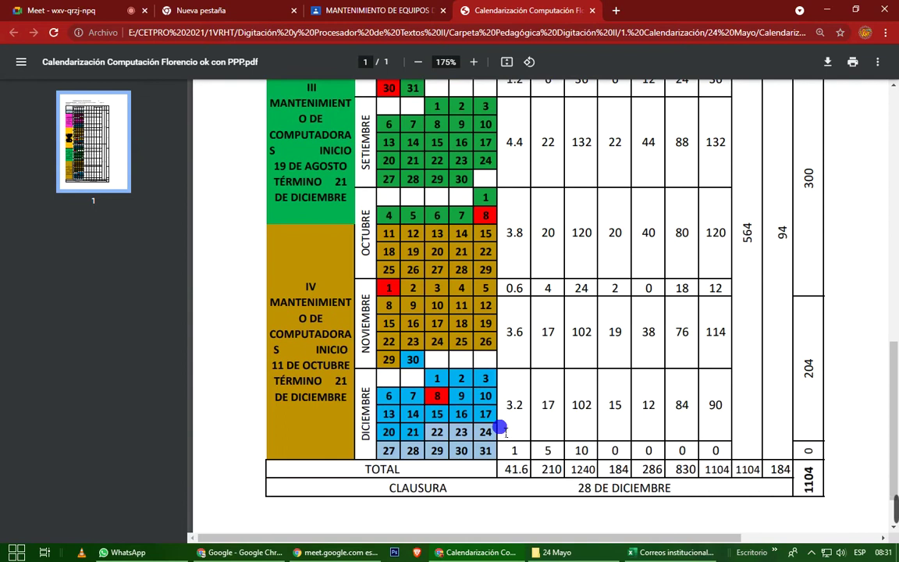
pyautogui.scroll(4, 500, 427)
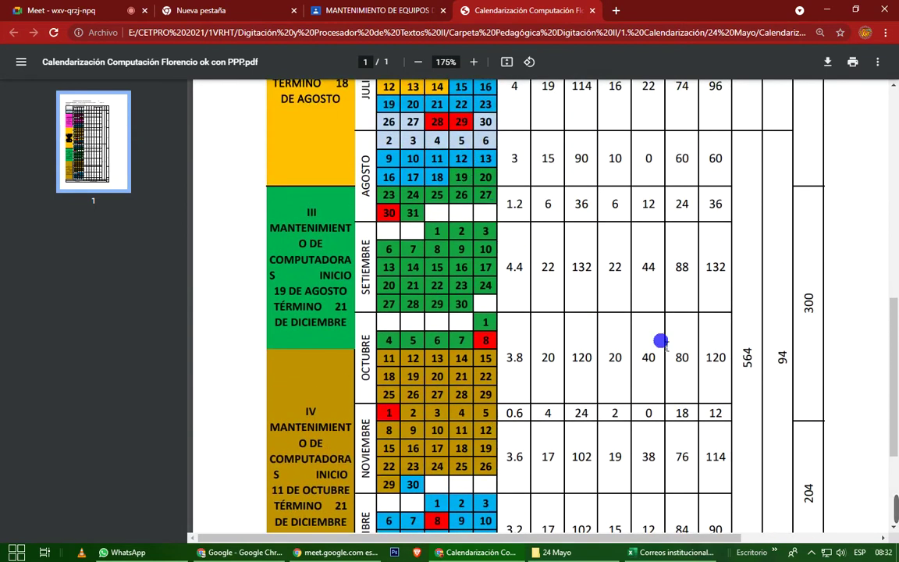
# Draw red ApowerREC rectangles around Agosto 19, module III's 19 de agosto dates, and October 7.
pyautogui.moveTo(896, 545)
pyautogui.click(854, 509)
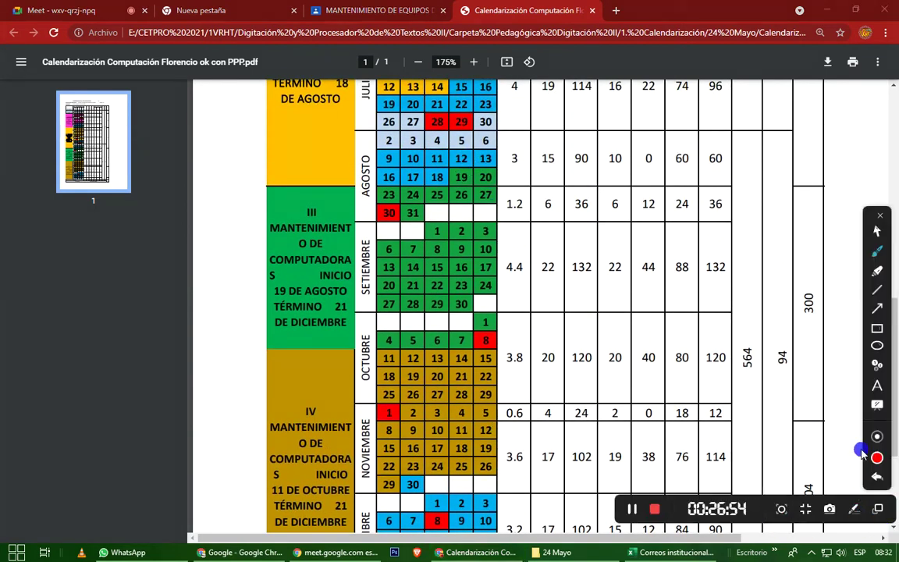
pyautogui.click(875, 333)
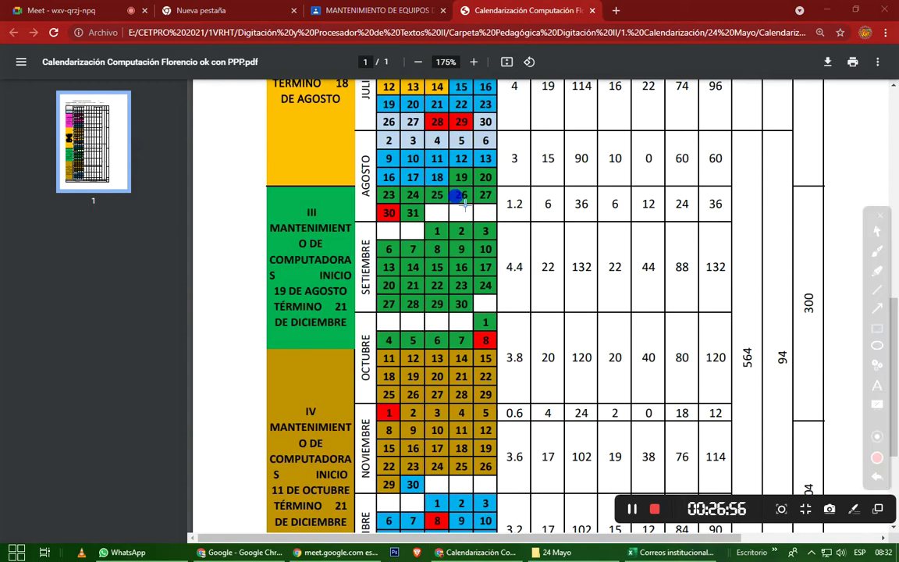
pyautogui.moveTo(447, 166); pyautogui.dragTo(473, 187)
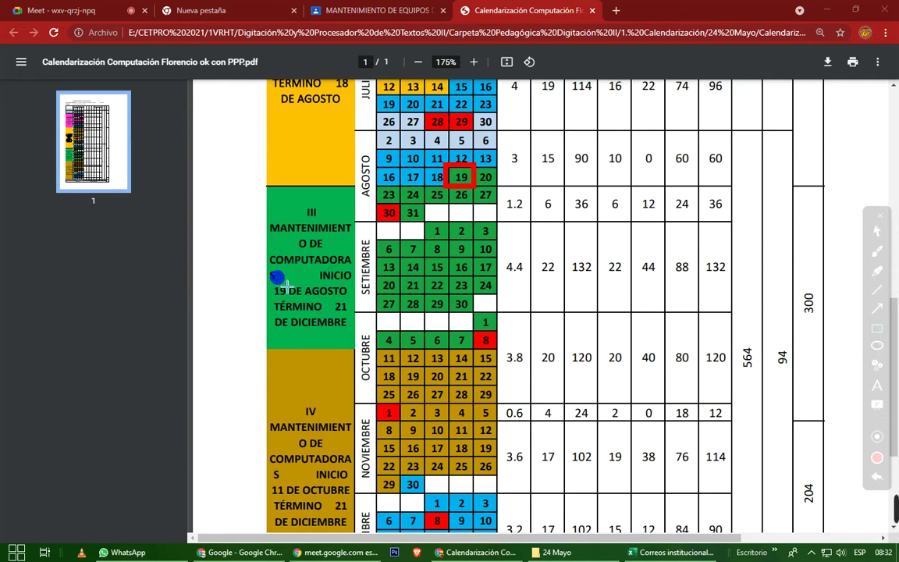
pyautogui.moveTo(267, 274)
pyautogui.mouseDown()
pyautogui.moveTo(354, 329)
pyautogui.moveTo(365, 346)
pyautogui.mouseUp()
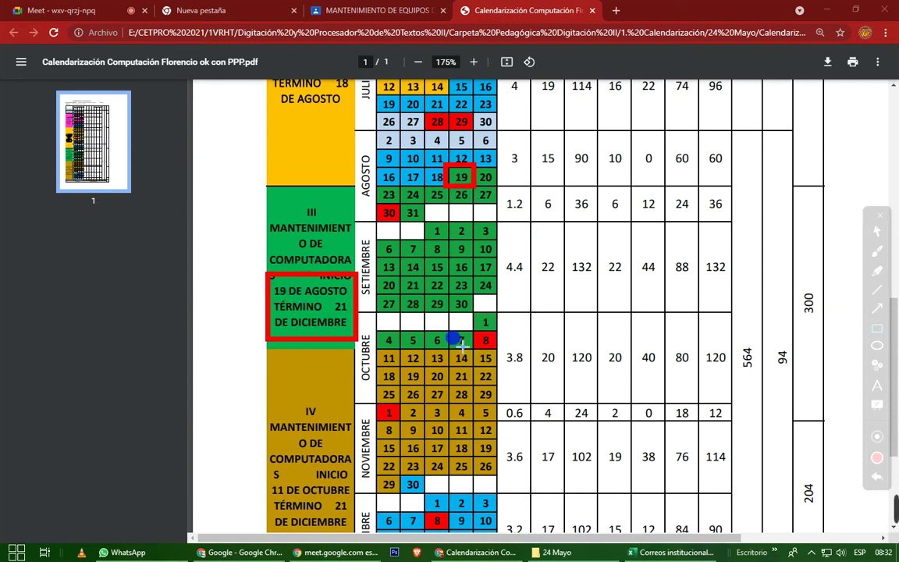
pyautogui.moveTo(443, 326); pyautogui.dragTo(474, 350)
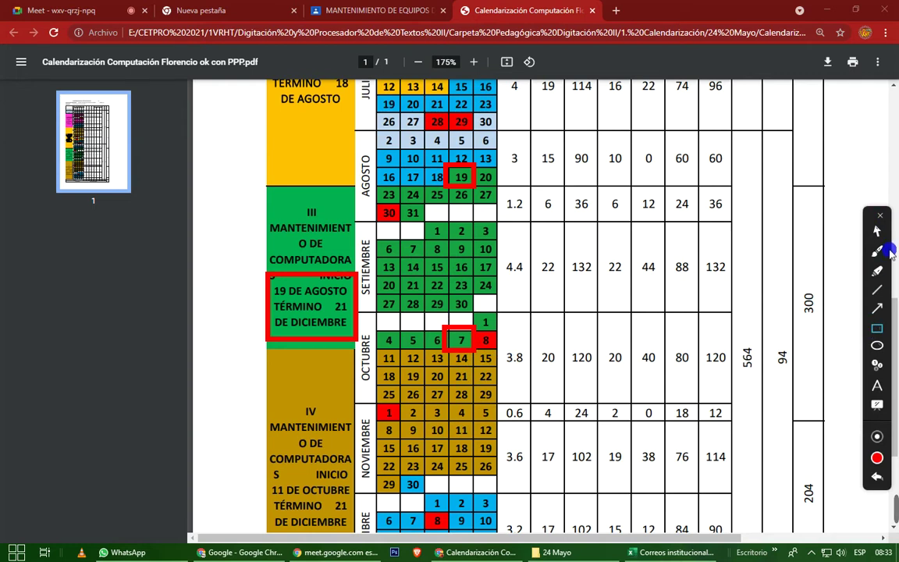
# Change the annotation colour to blue and box the October 11 and November 29 cells.
pyautogui.click(875, 439)
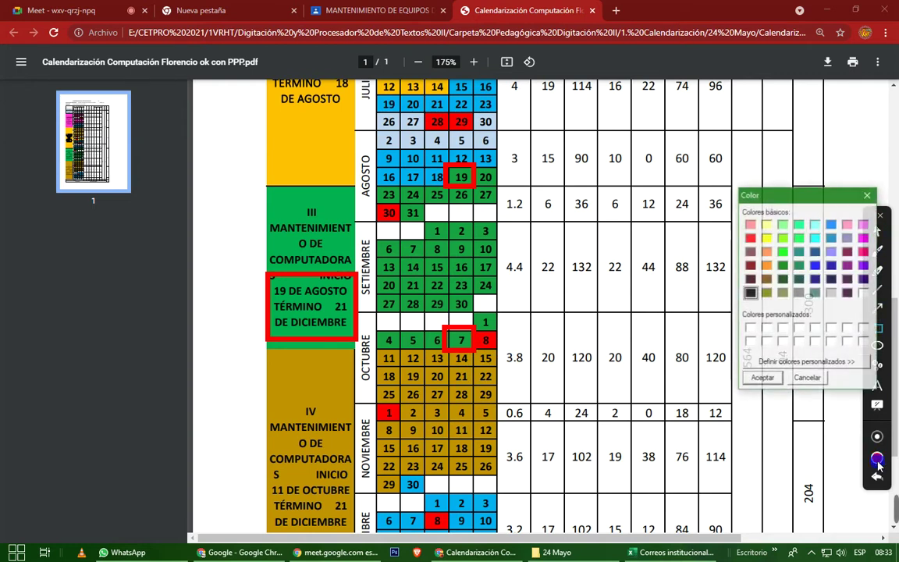
pyautogui.click(820, 266)
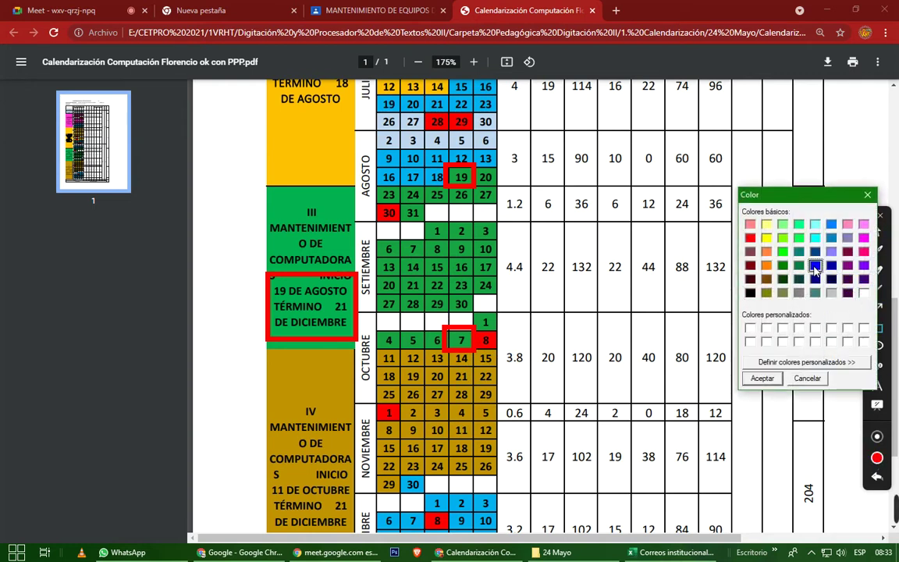
pyautogui.click(762, 378)
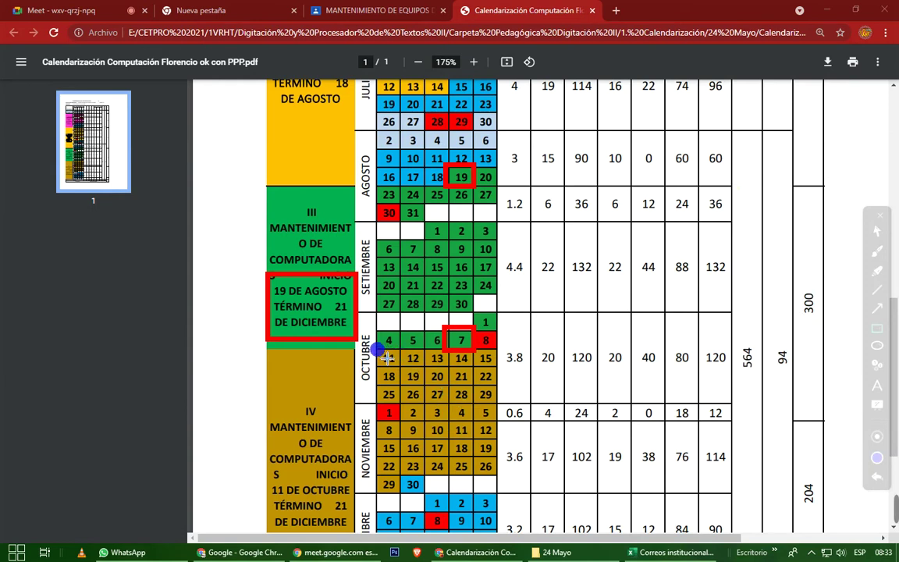
pyautogui.moveTo(378, 349); pyautogui.dragTo(402, 367)
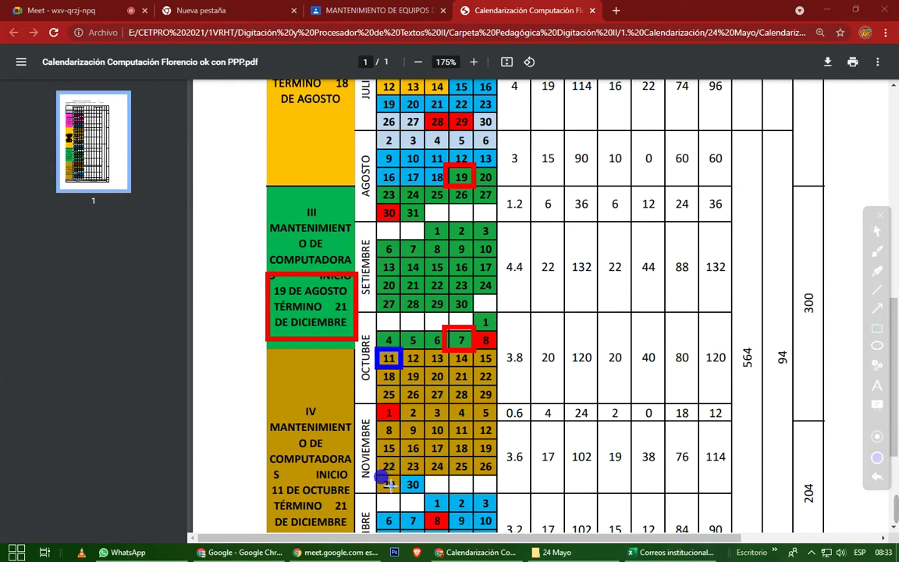
pyautogui.moveTo(375, 475); pyautogui.dragTo(401, 496)
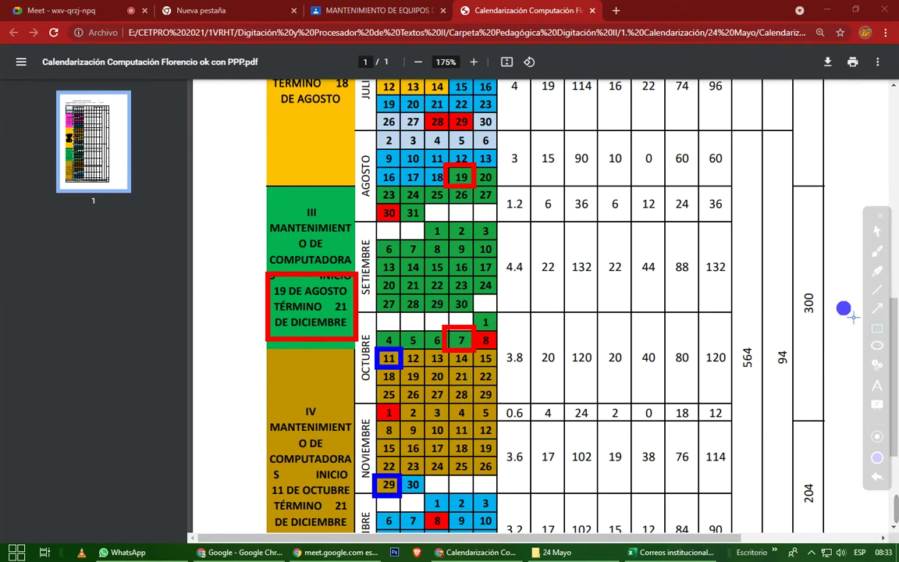
# Clear all red and blue boxes and scroll the calendar down to the December, TOTAL and CLAUSURA rows.
pyautogui.click(875, 208)
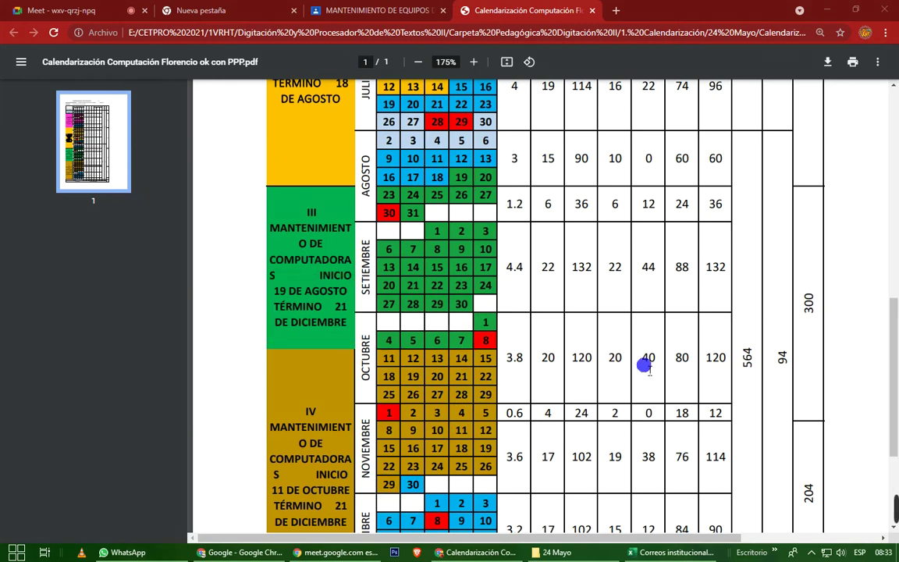
pyautogui.scroll(-2, 644, 362)
pyautogui.scroll(-1, 644, 365)
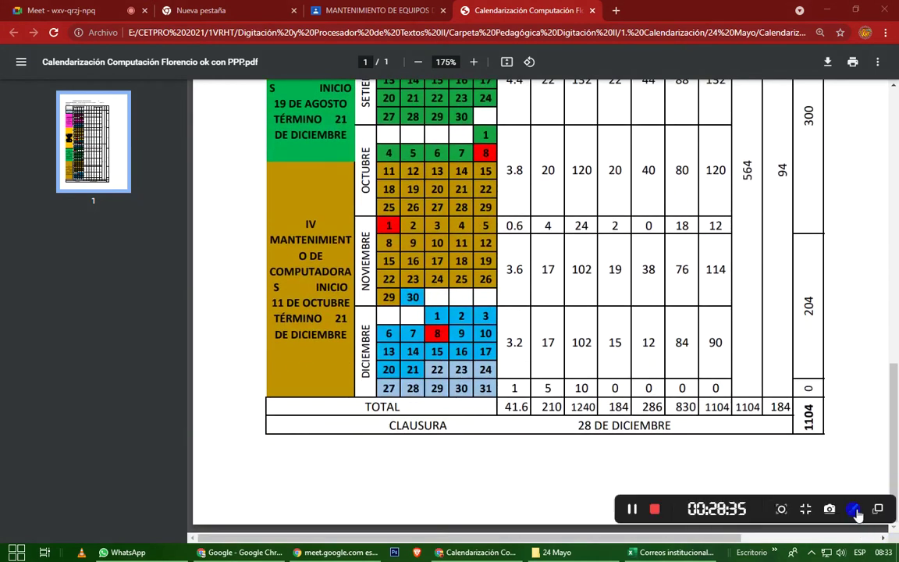
pyautogui.click(854, 508)
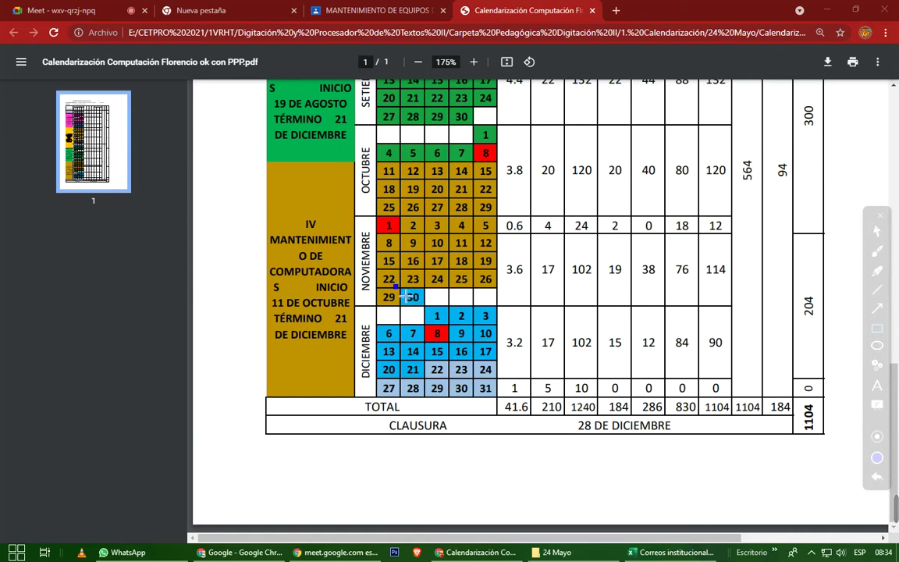
pyautogui.moveTo(420, 307); pyautogui.dragTo(438, 318)
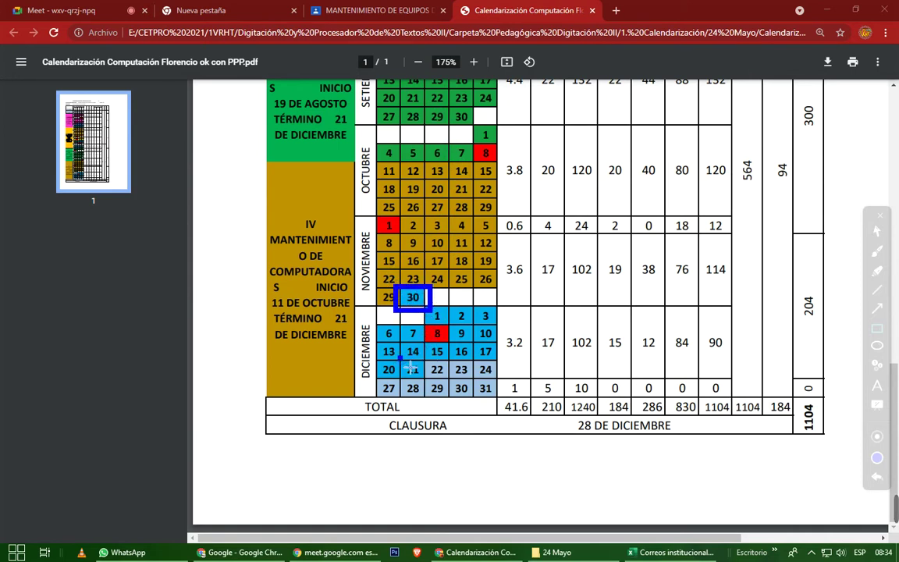
pyautogui.moveTo(400, 358); pyautogui.dragTo(423, 381)
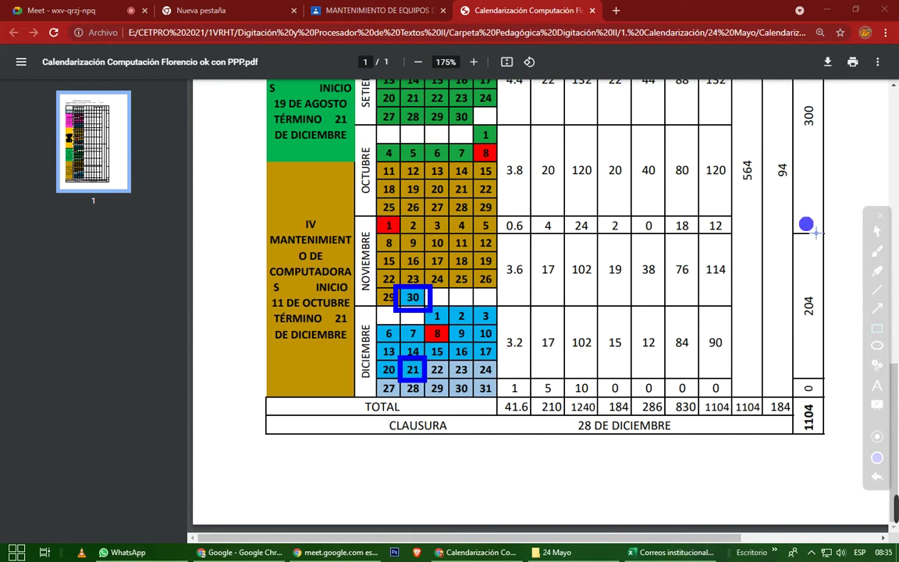
pyautogui.click(875, 219)
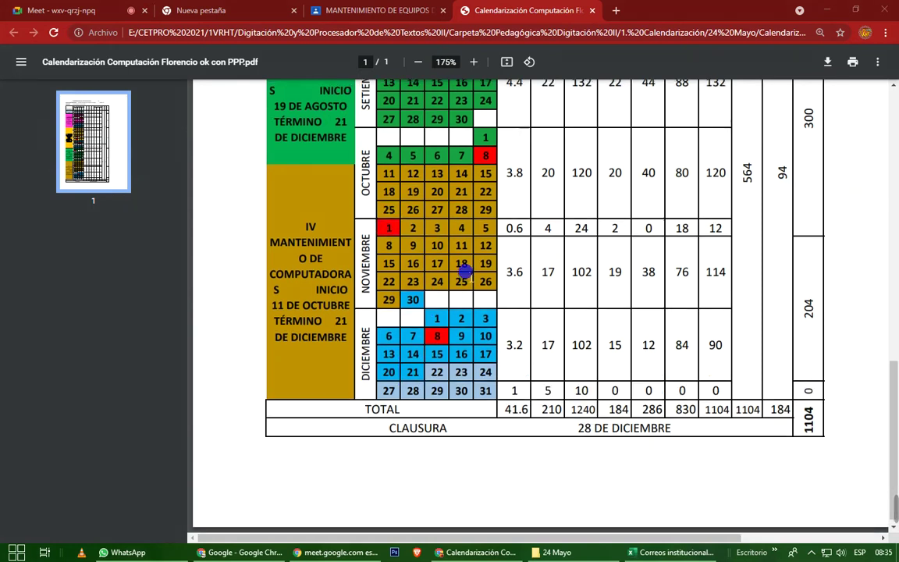
pyautogui.scroll(1, 466, 267)
pyautogui.scroll(1, 303, 196)
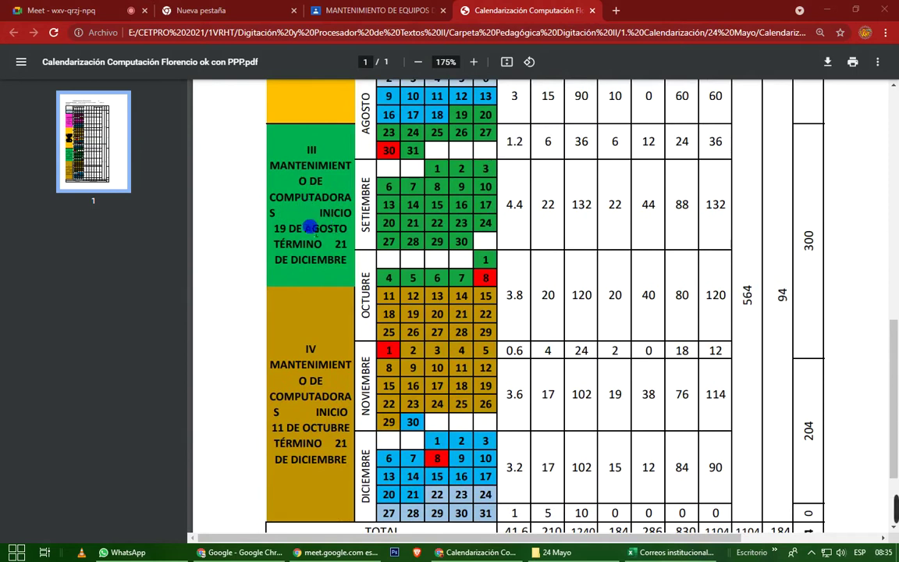
pyautogui.scroll(-1, 355, 256)
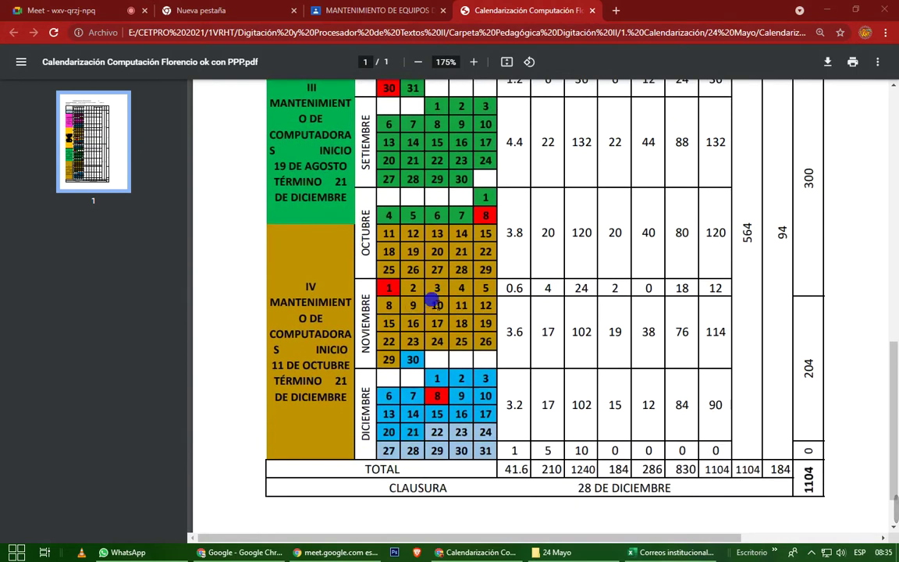
pyautogui.moveTo(894, 508)
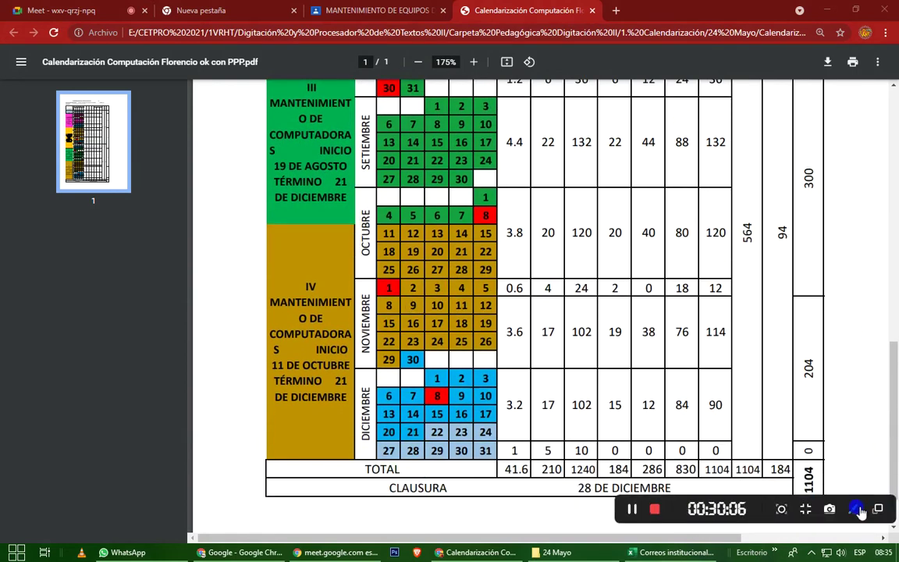
pyautogui.click(856, 509)
pyautogui.click(877, 346)
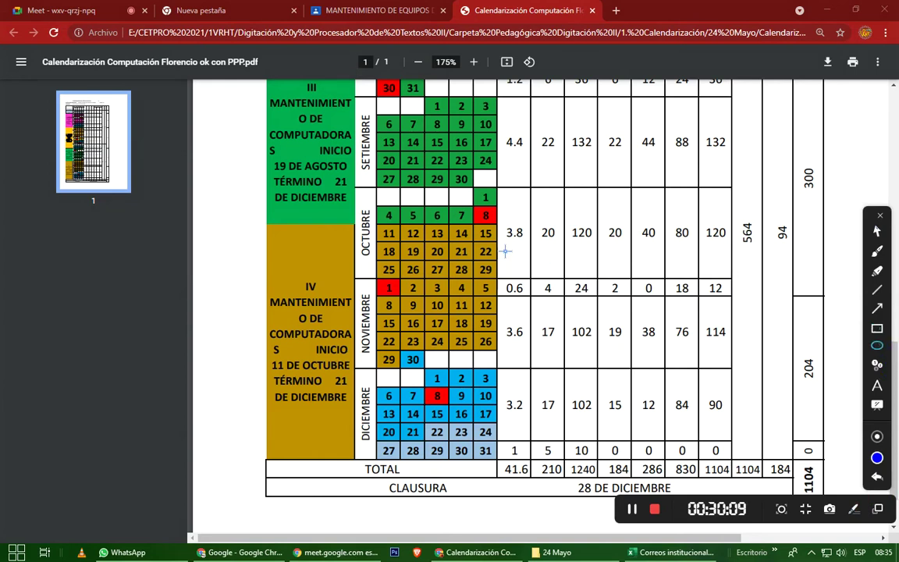
pyautogui.moveTo(368, 217)
pyautogui.mouseDown()
pyautogui.moveTo(378, 275)
pyautogui.moveTo(520, 373)
pyautogui.mouseUp()
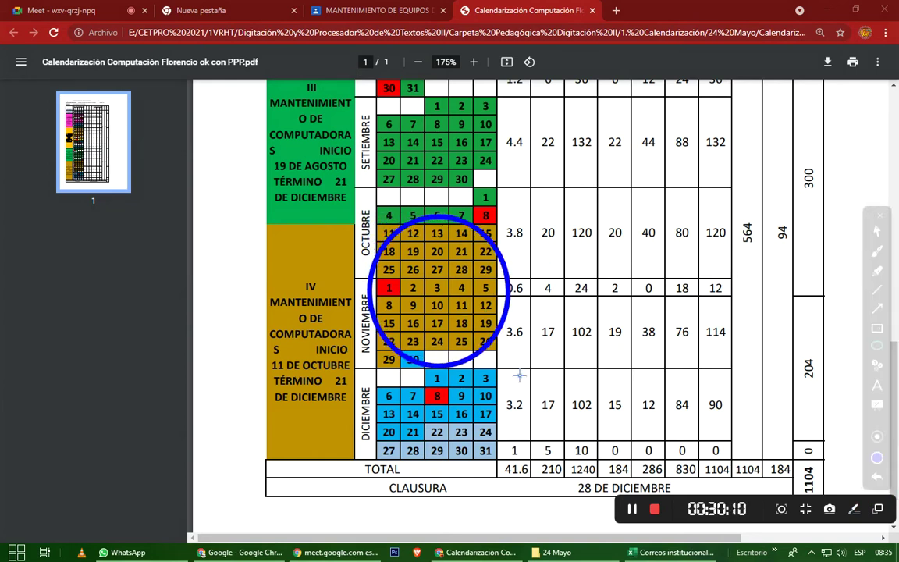
pyautogui.click(592, 376)
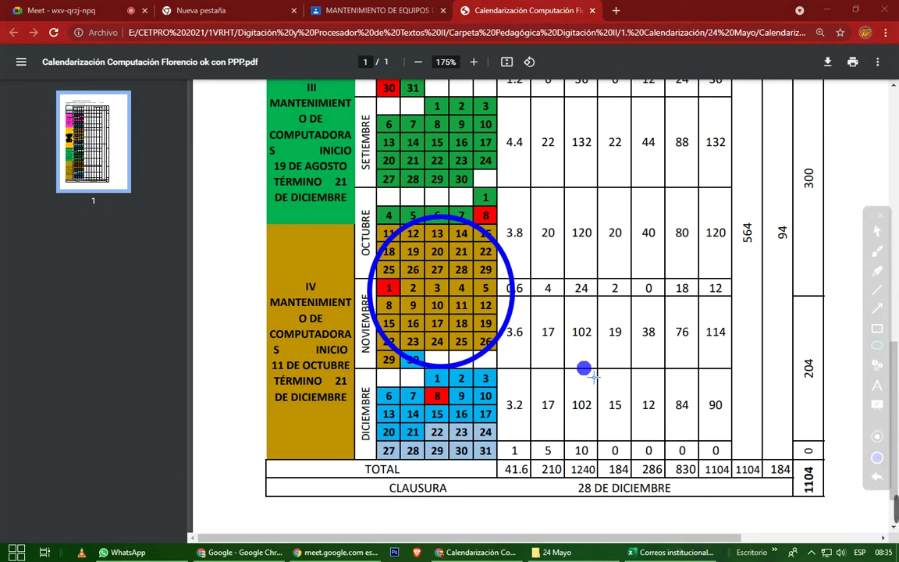
pyautogui.click(879, 218)
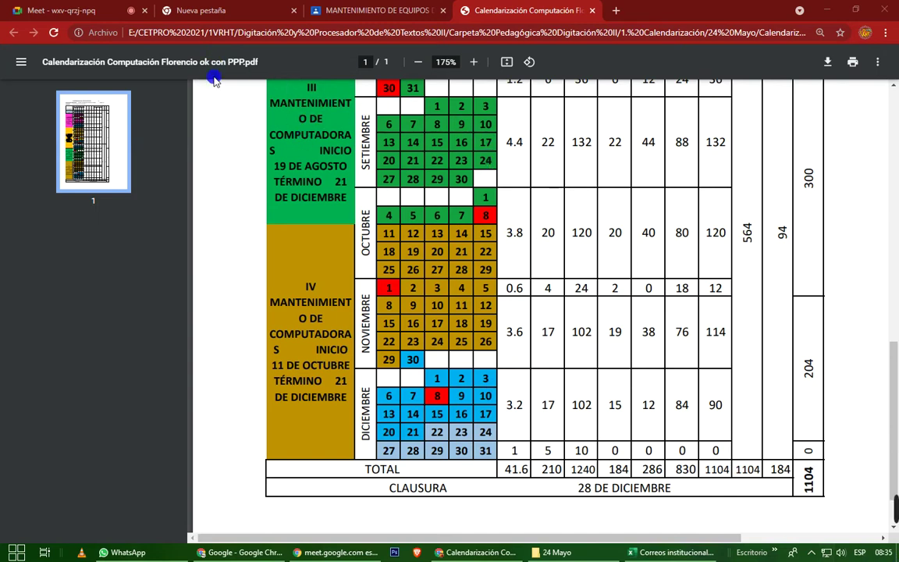
# Stop presenting the calendar in Meet and admit the participant waiting to join.
pyautogui.click(84, 13)
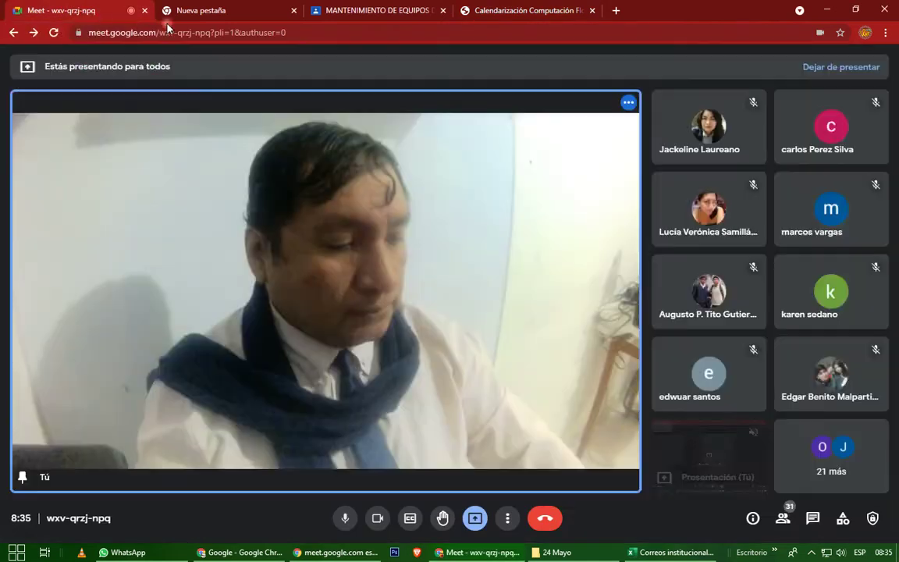
pyautogui.click(477, 519)
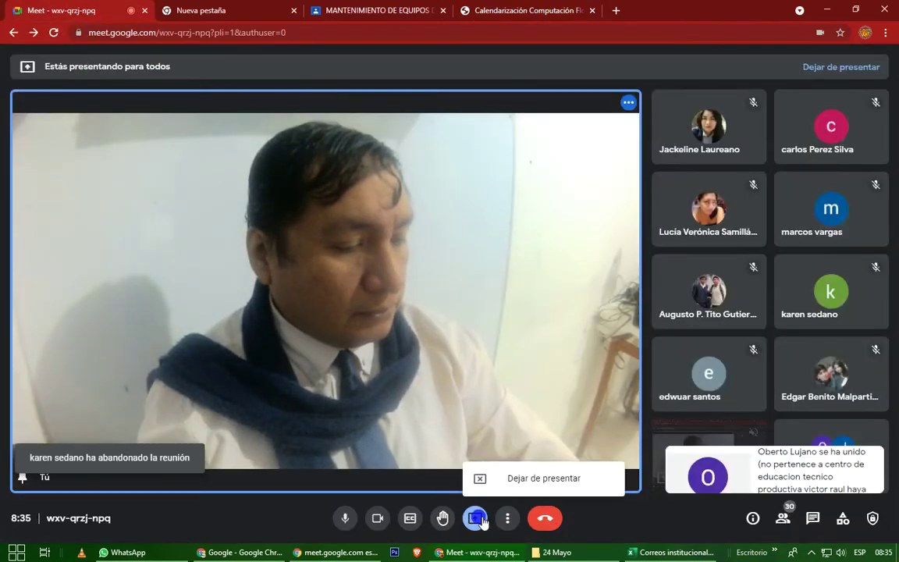
pyautogui.click(545, 483)
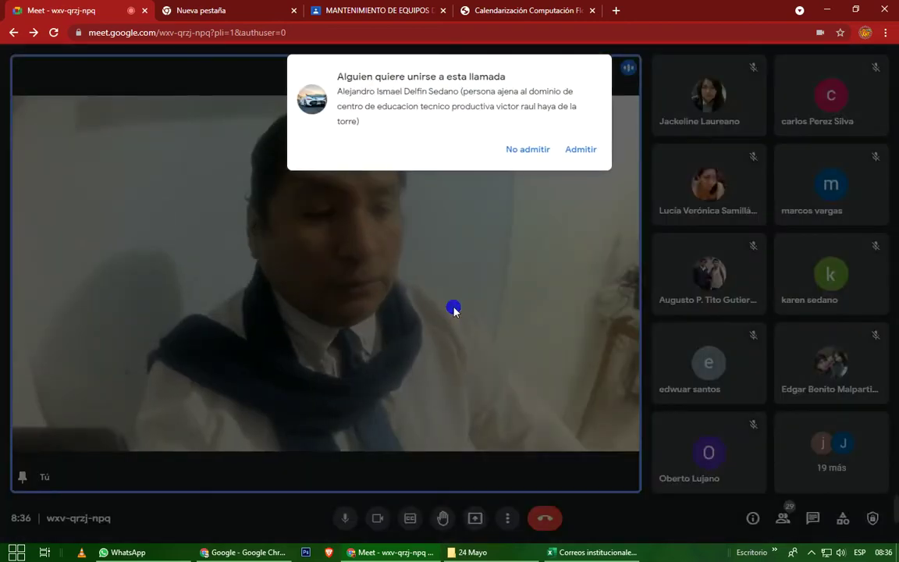
pyautogui.click(590, 150)
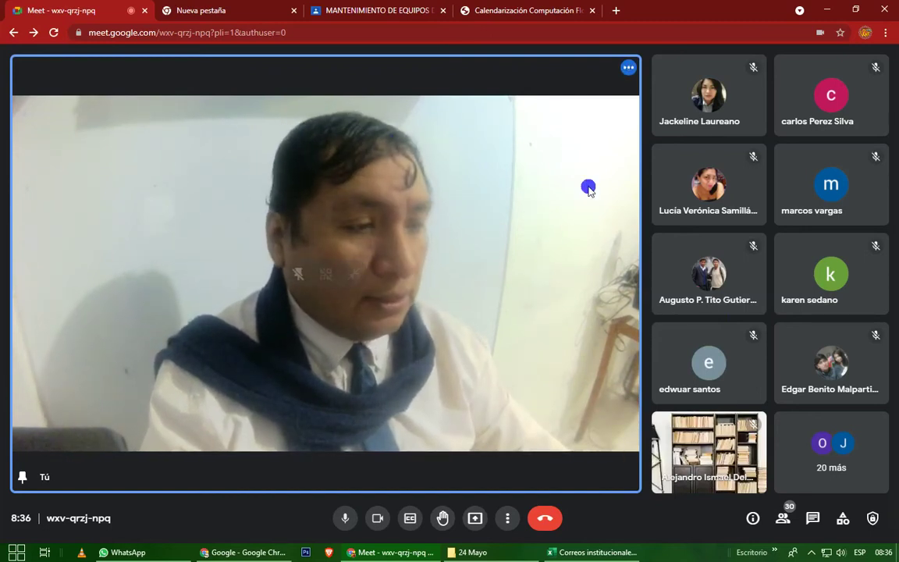
# Share the entire screen again and switch to the Google Classroom class tab.
pyautogui.click(475, 518)
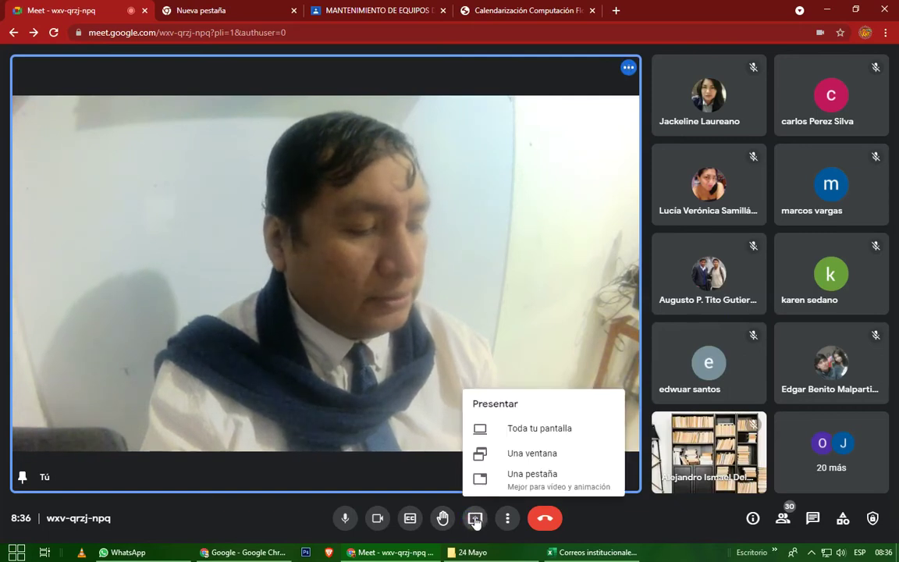
pyautogui.click(533, 428)
pyautogui.click(394, 206)
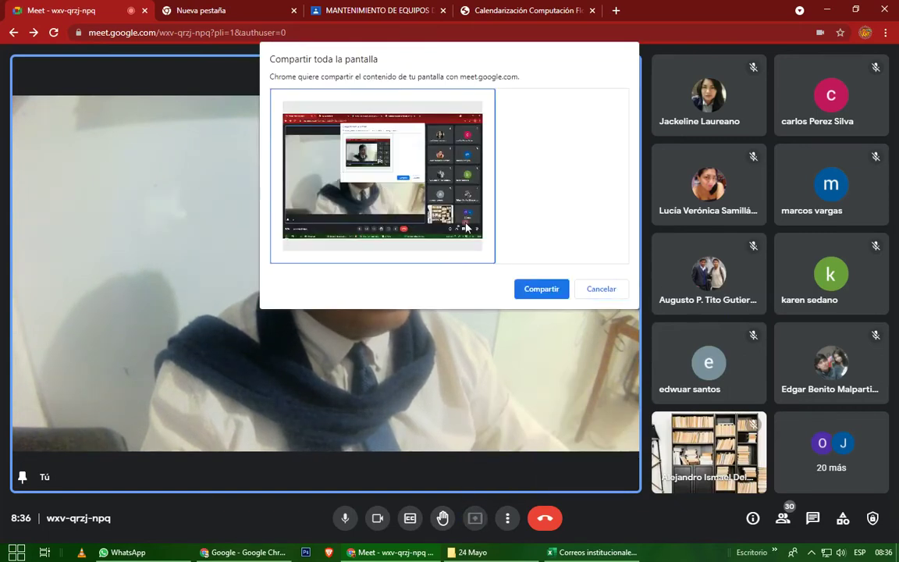
pyautogui.click(530, 289)
pyautogui.click(374, 14)
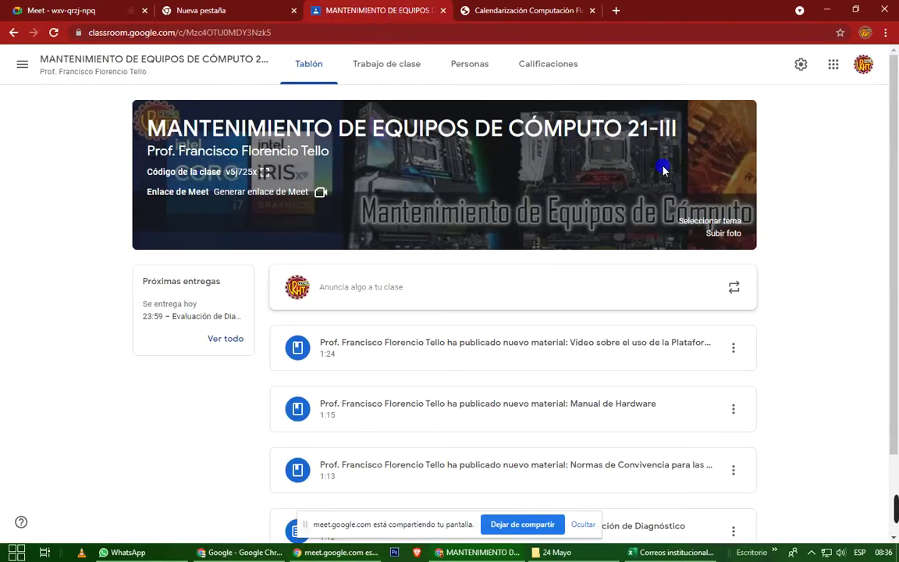
# Look through the Classroom pages, end on Trabajo de clase, then bring up the Correos institucionales workbook.
pyautogui.click(732, 233)
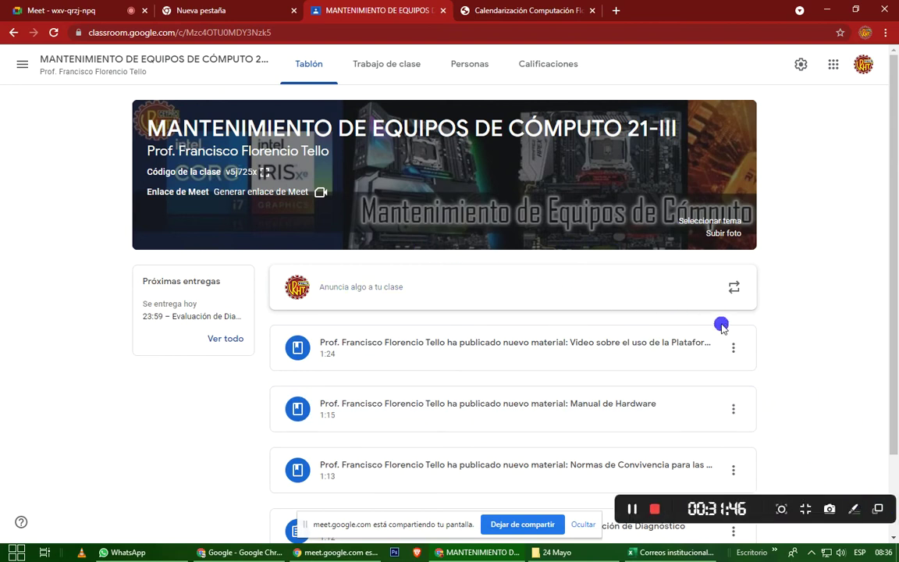
pyautogui.click(405, 76)
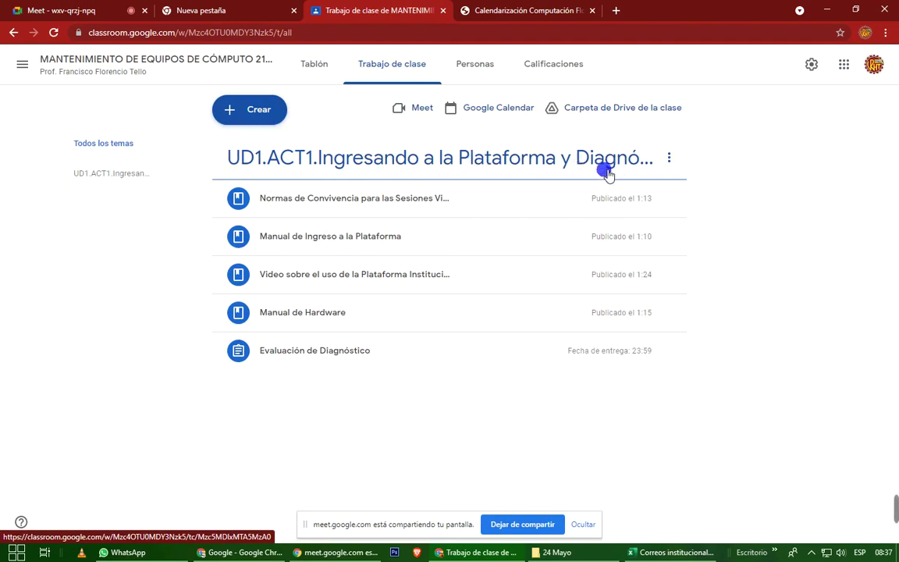
pyautogui.click(493, 74)
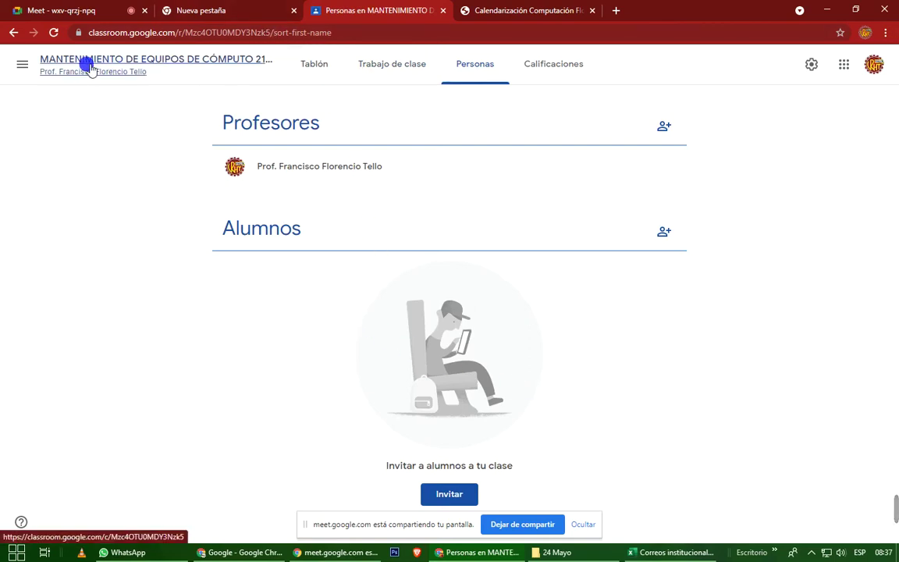
pyautogui.click(308, 64)
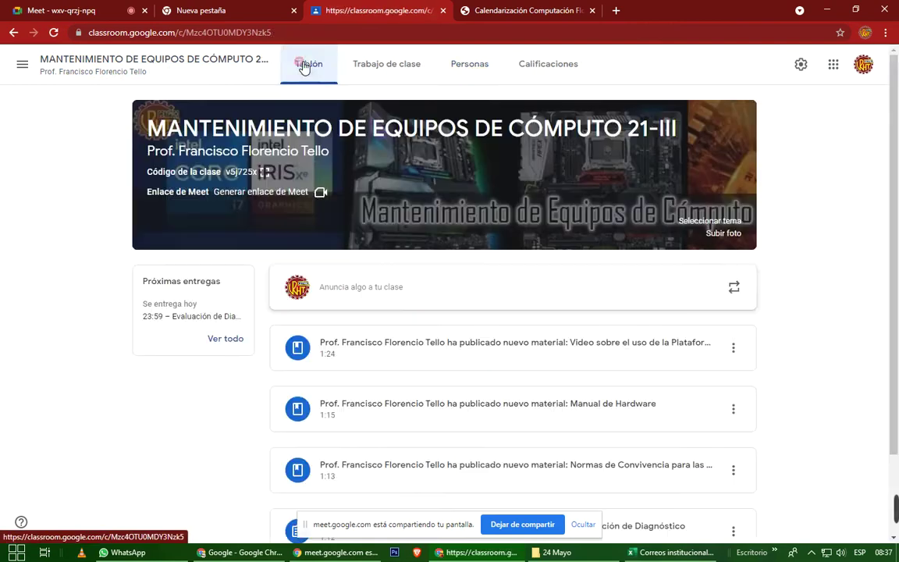
pyautogui.click(414, 68)
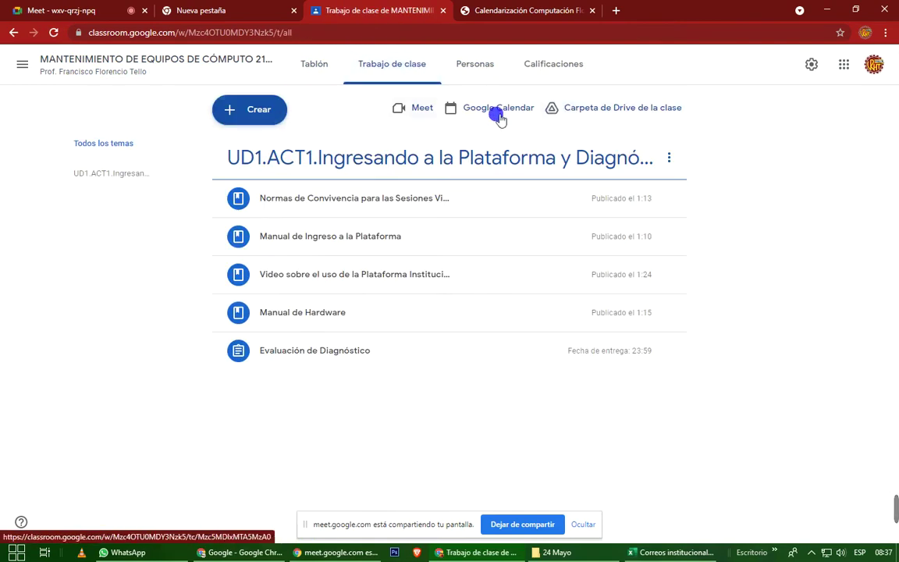
pyautogui.click(638, 553)
pyautogui.scroll(5, 458, 321)
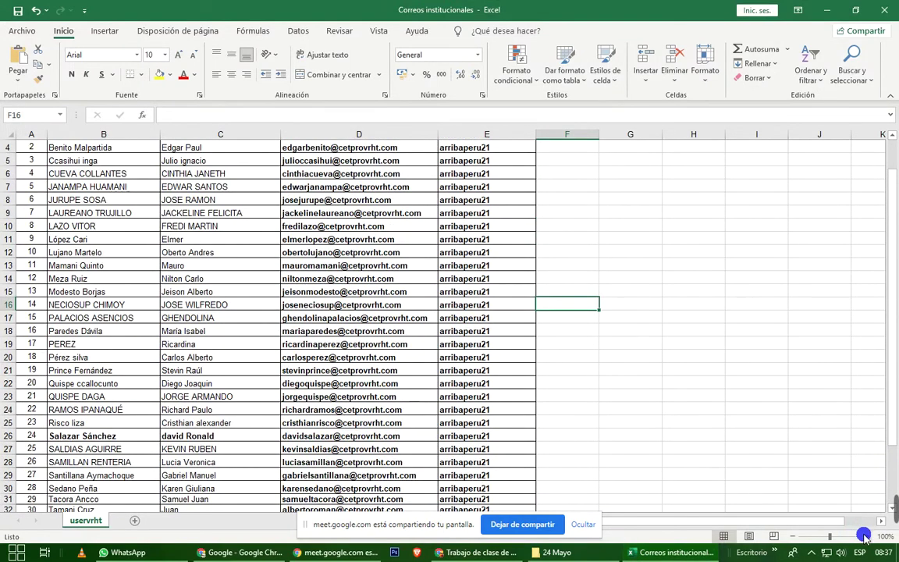
# Zoom in on the sheet and select the correo institucional column, D2:D16.
pyautogui.click(866, 537)
pyautogui.click(865, 537)
pyautogui.click(866, 536)
pyautogui.scroll(3, 507, 378)
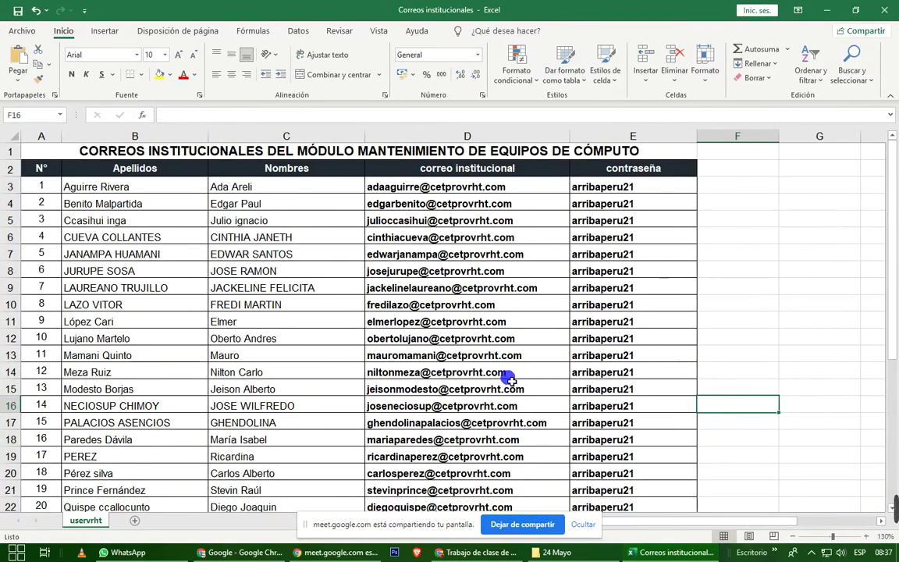
pyautogui.click(437, 237)
pyautogui.click(398, 187)
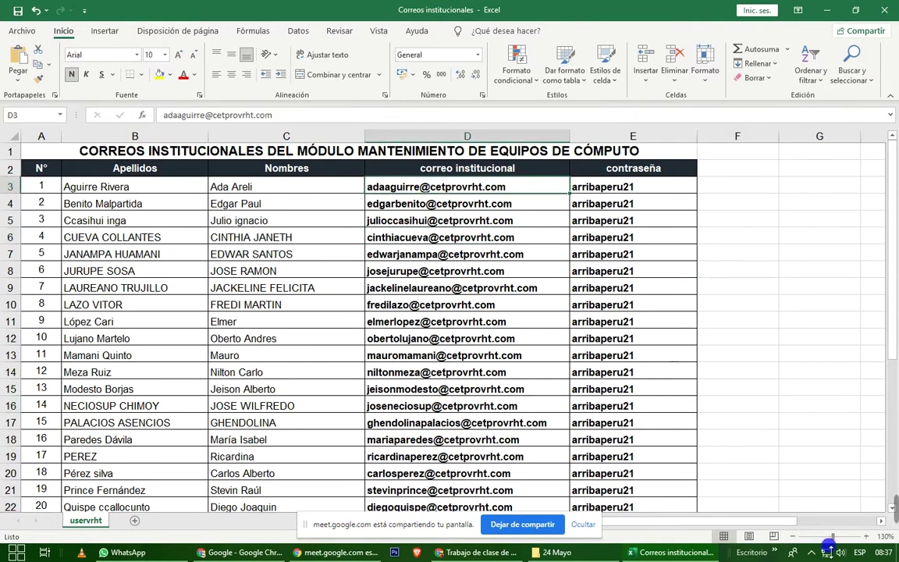
pyautogui.scroll(2, 774, 488)
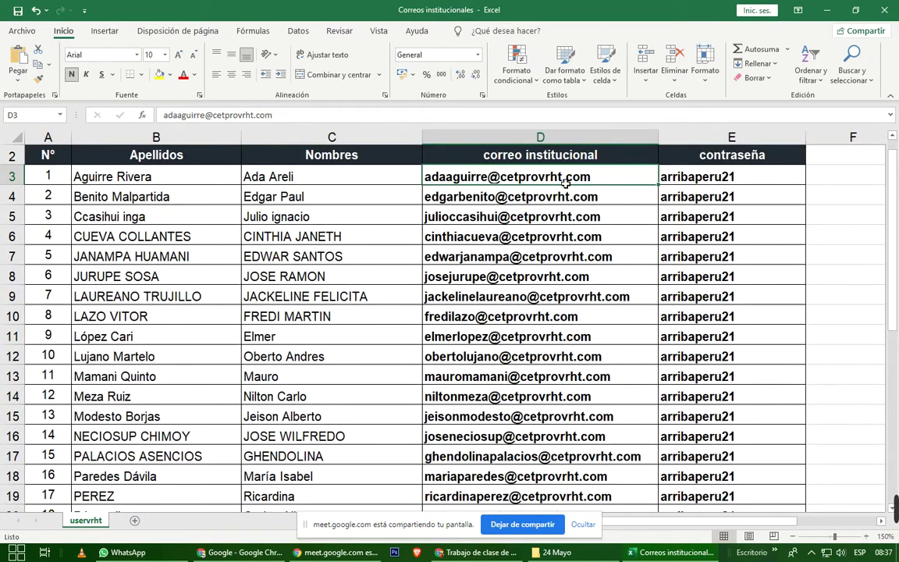
pyautogui.moveTo(567, 182); pyautogui.dragTo(564, 342)
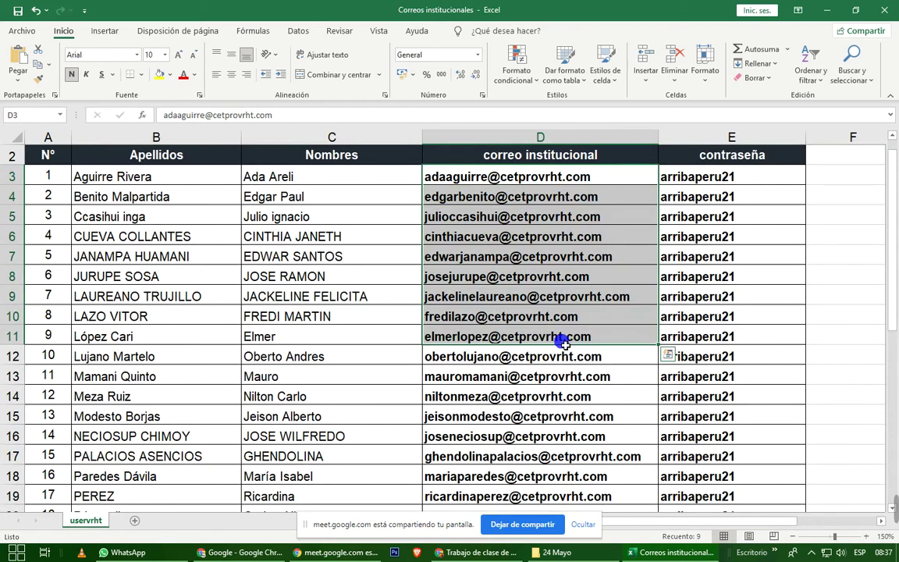
pyautogui.click(586, 272)
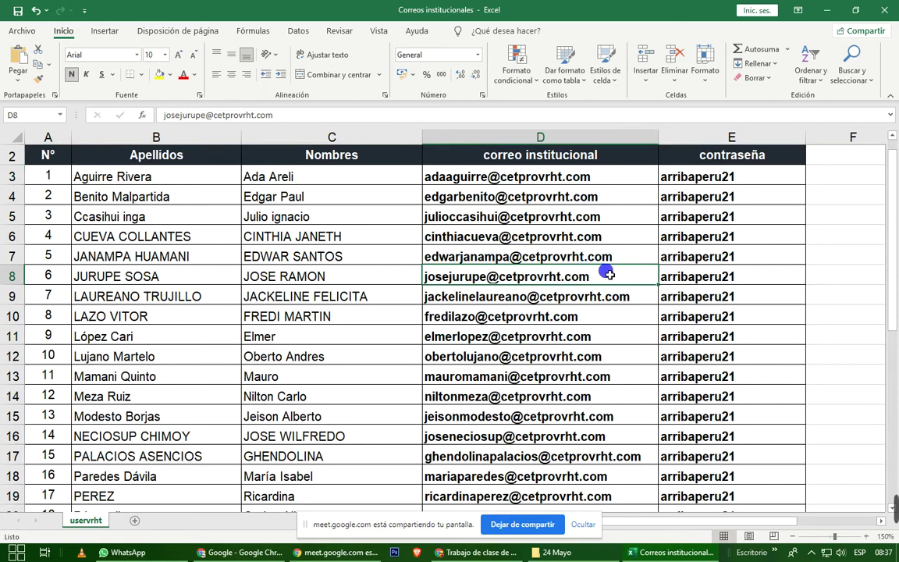
pyautogui.moveTo(546, 152); pyautogui.dragTo(594, 438)
pyautogui.click(499, 155)
pyautogui.press('Down')
pyautogui.press('Down')
pyautogui.press('Down')
pyautogui.press('Down')
pyautogui.press('Down')
pyautogui.press('Down')
pyautogui.press('Down')
pyautogui.press('Down')
pyautogui.press('Down')
pyautogui.press('Down')
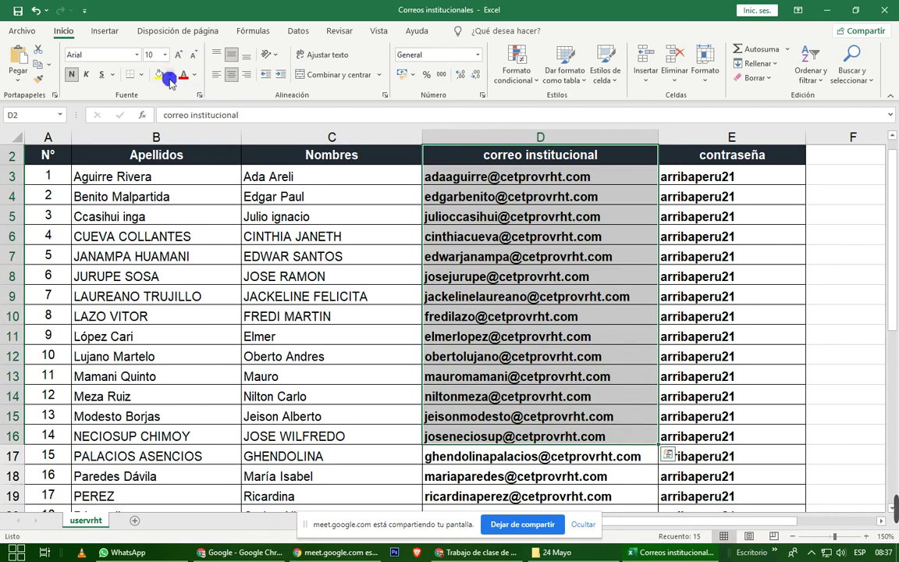
# Fill the selected e-mail cells with red, leaving the text colour unchanged.
pyautogui.click(169, 76)
pyautogui.click(152, 178)
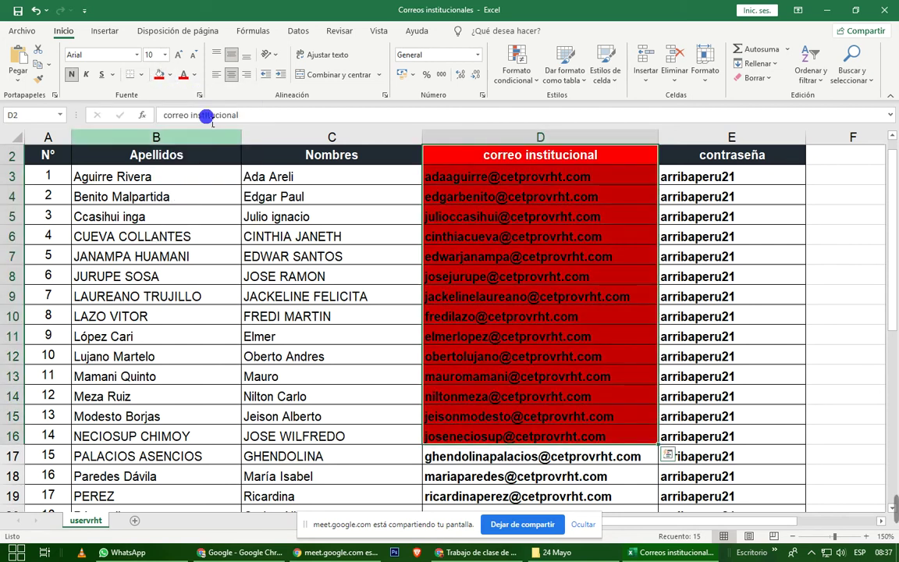
pyautogui.click(194, 75)
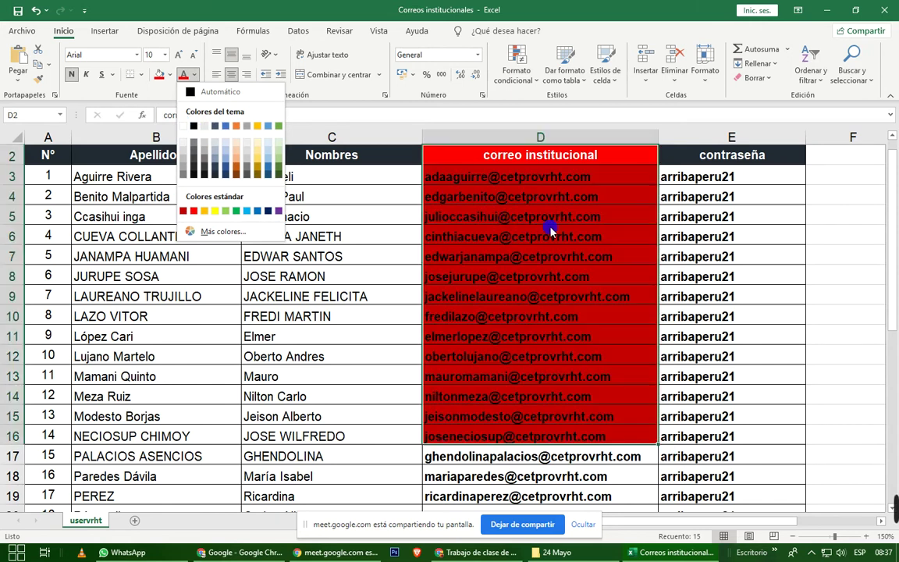
pyautogui.click(417, 10)
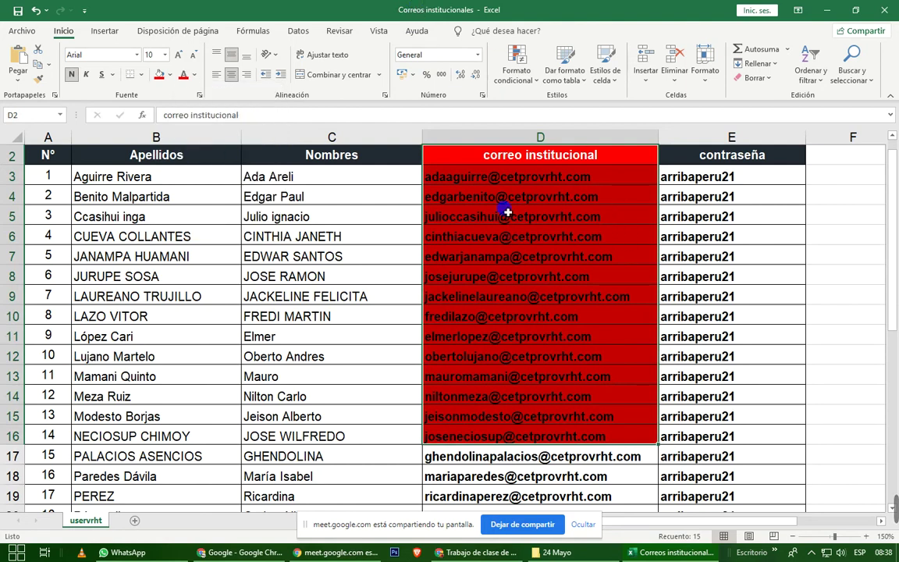
# Undo the red fill on the e-mail column and reselect the e-mails D3 to D10.
pyautogui.click(36, 10)
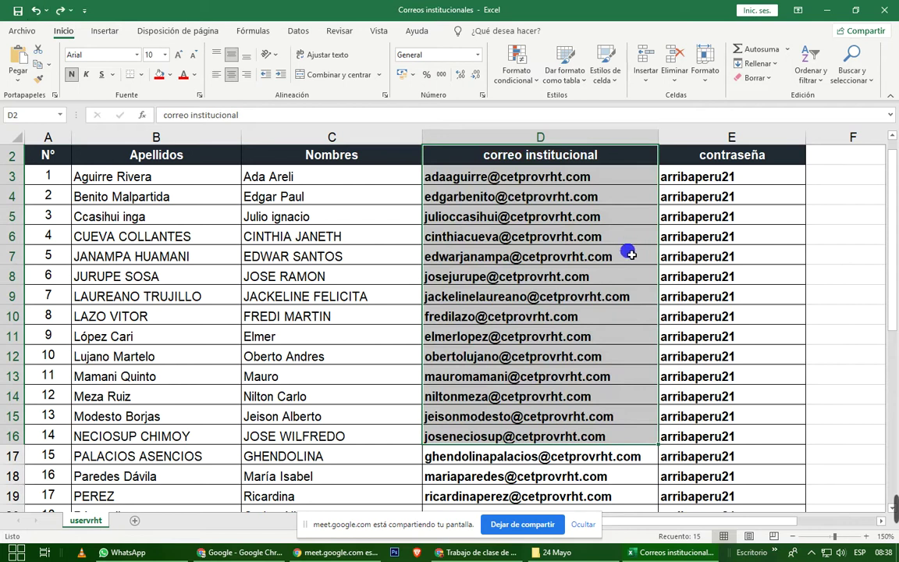
pyautogui.click(601, 236)
pyautogui.moveTo(546, 176); pyautogui.dragTo(549, 471)
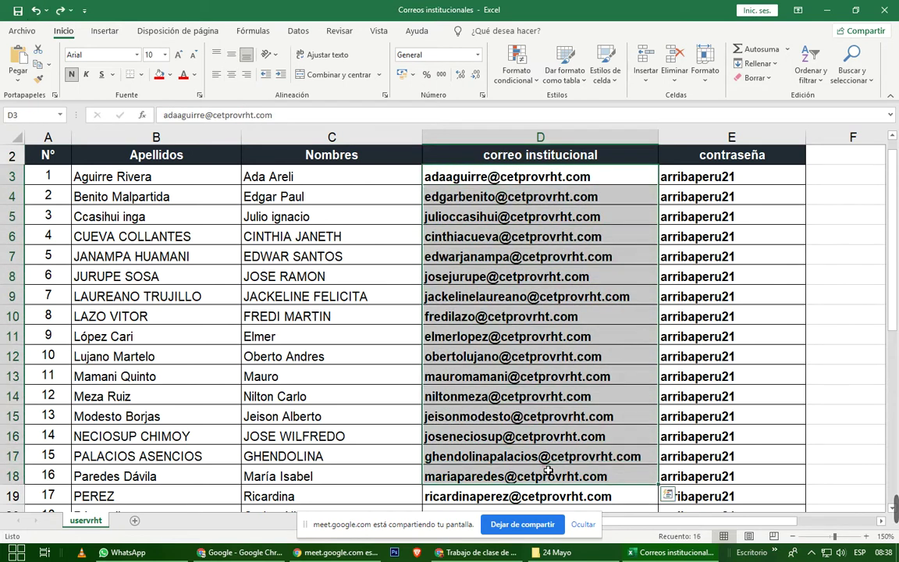
pyautogui.click(541, 312)
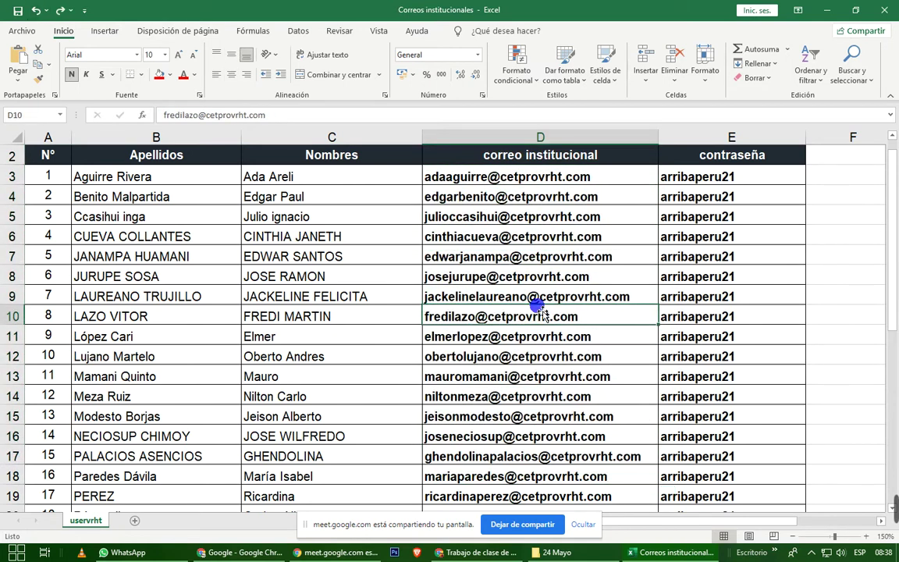
pyautogui.click(576, 176)
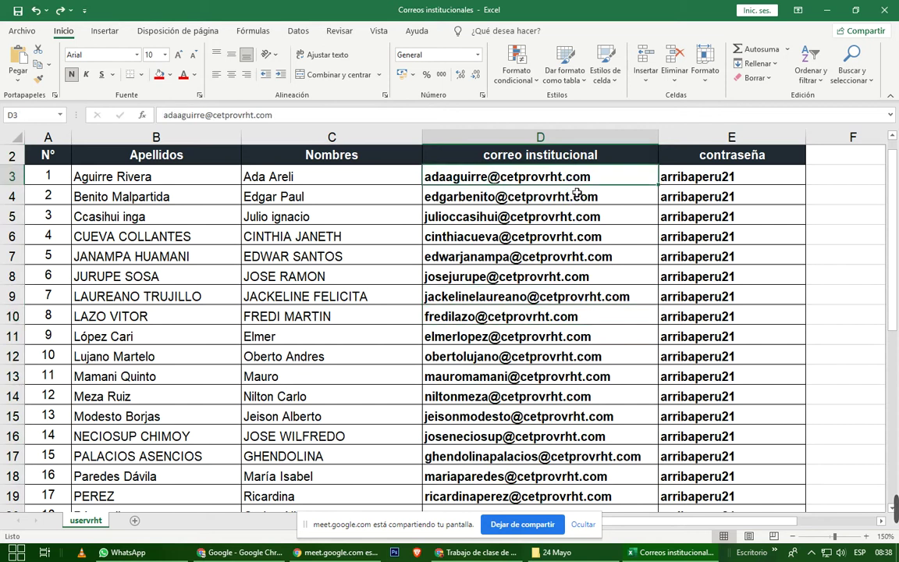
pyautogui.moveTo(577, 180); pyautogui.dragTo(587, 331)
pyautogui.click(601, 264)
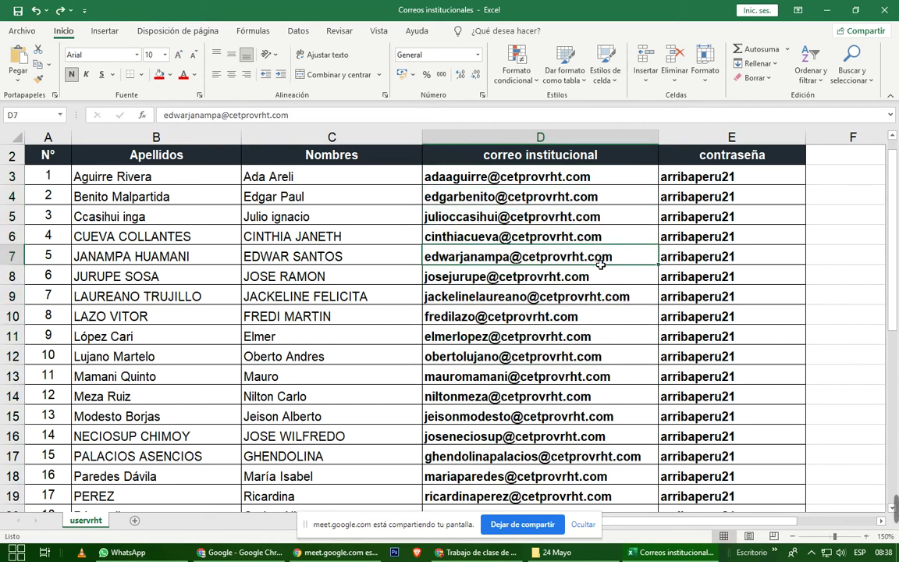
pyautogui.moveTo(587, 177); pyautogui.dragTo(593, 332)
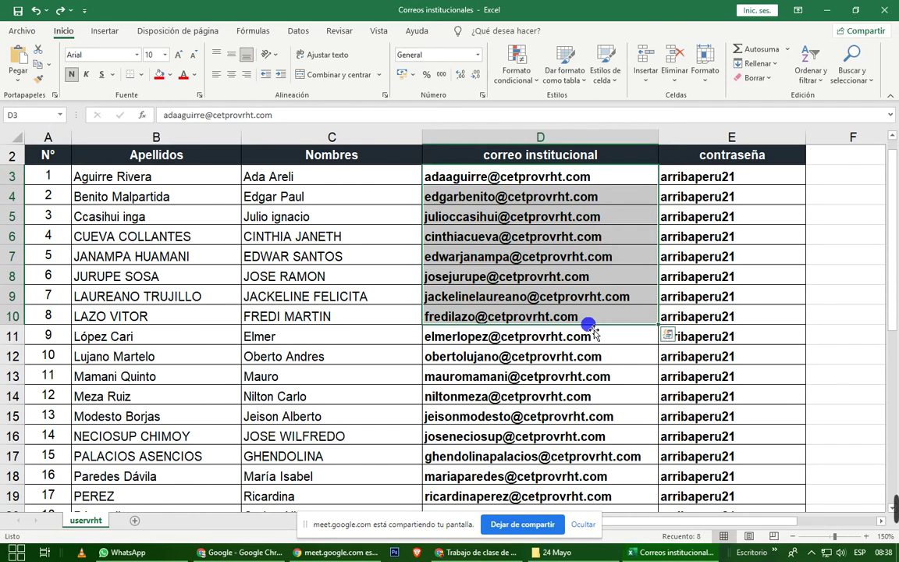
# Check e-mail cells D4 to D14 for leftover fill, then minimize the workbook.
pyautogui.click(554, 258)
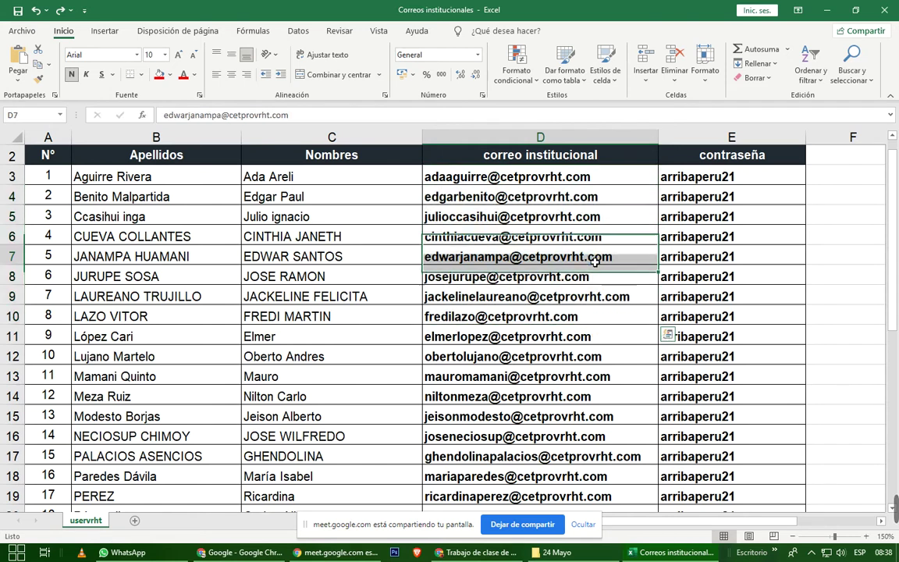
pyautogui.moveTo(518, 196); pyautogui.dragTo(574, 297)
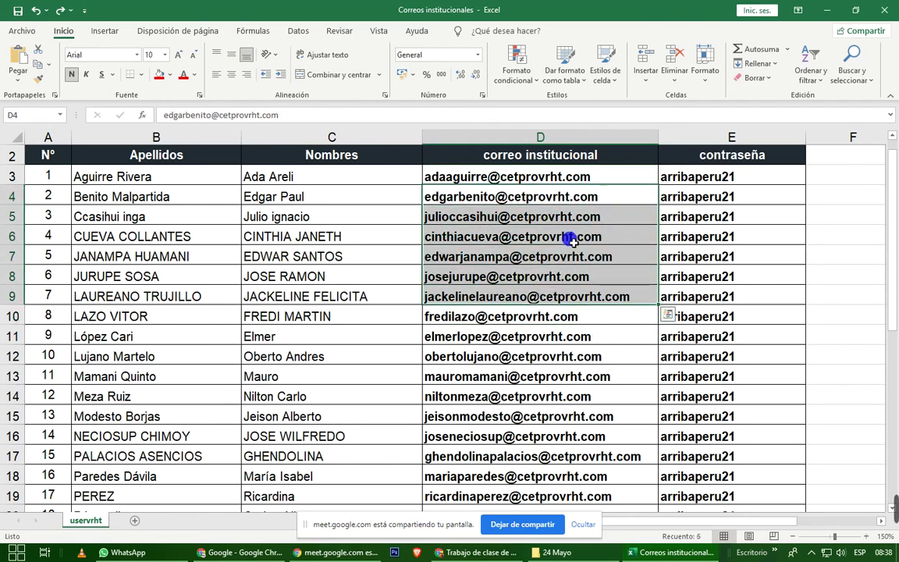
pyautogui.click(573, 240)
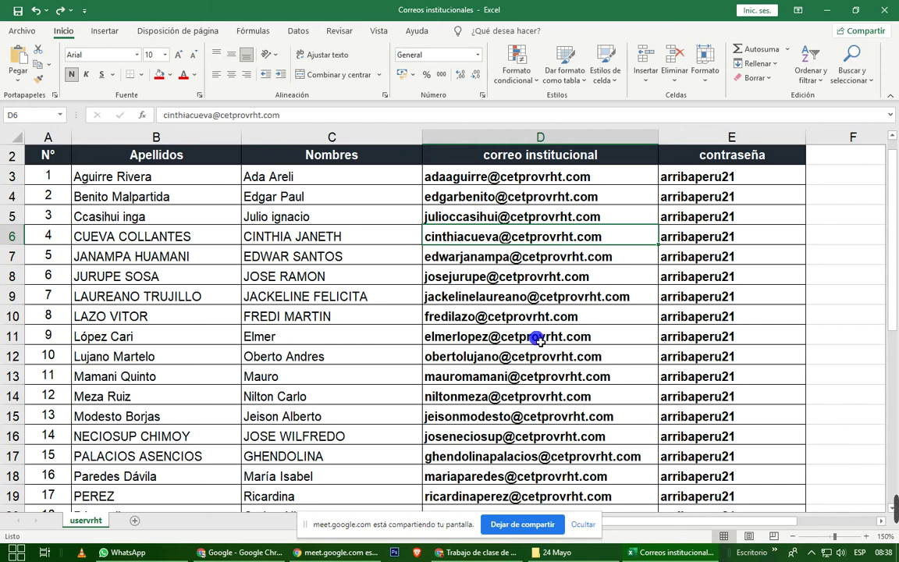
pyautogui.click(509, 312)
pyautogui.click(515, 376)
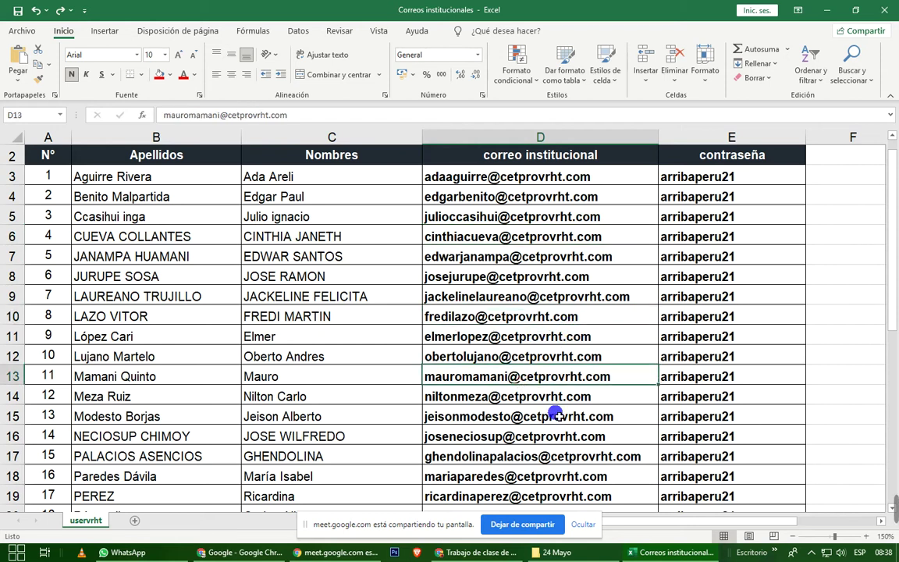
pyautogui.click(556, 405)
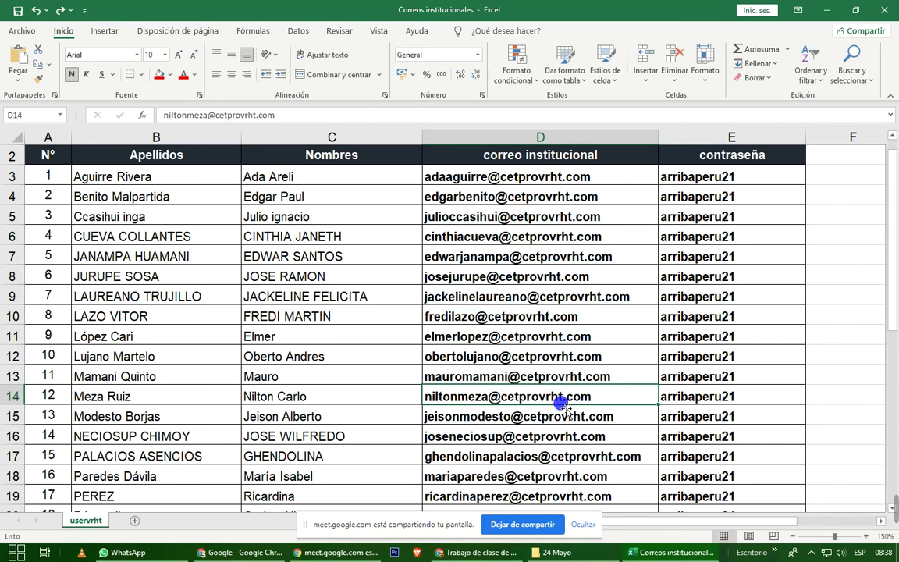
pyautogui.click(486, 275)
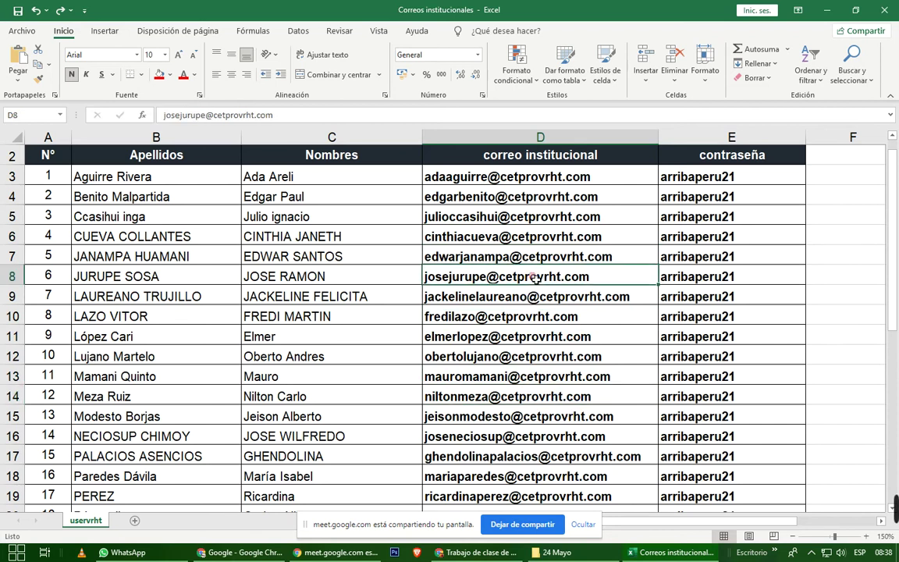
pyautogui.click(585, 201)
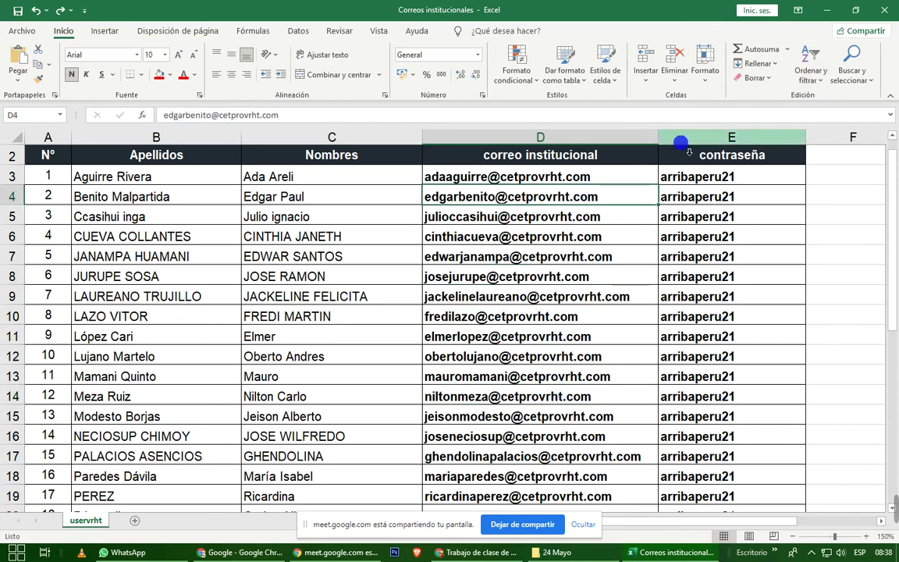
pyautogui.click(538, 238)
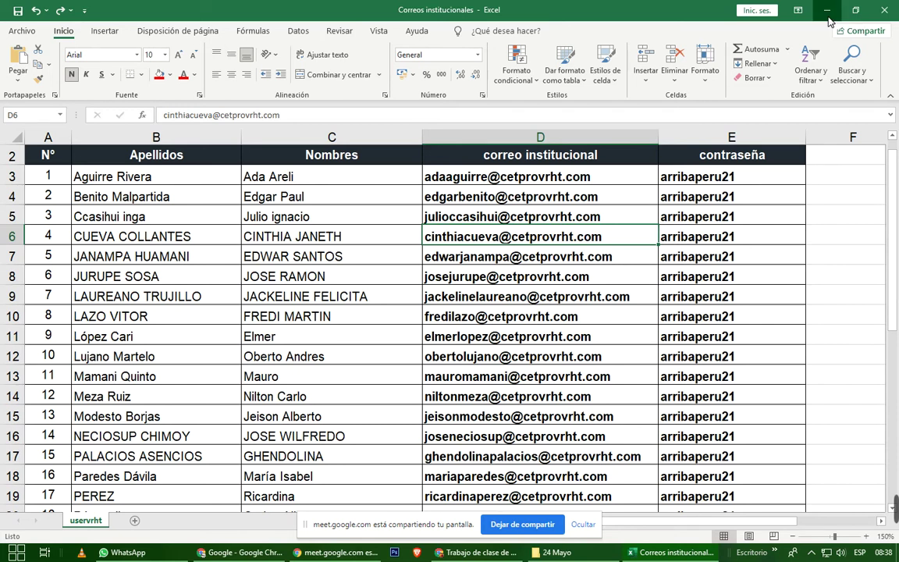
pyautogui.click(829, 11)
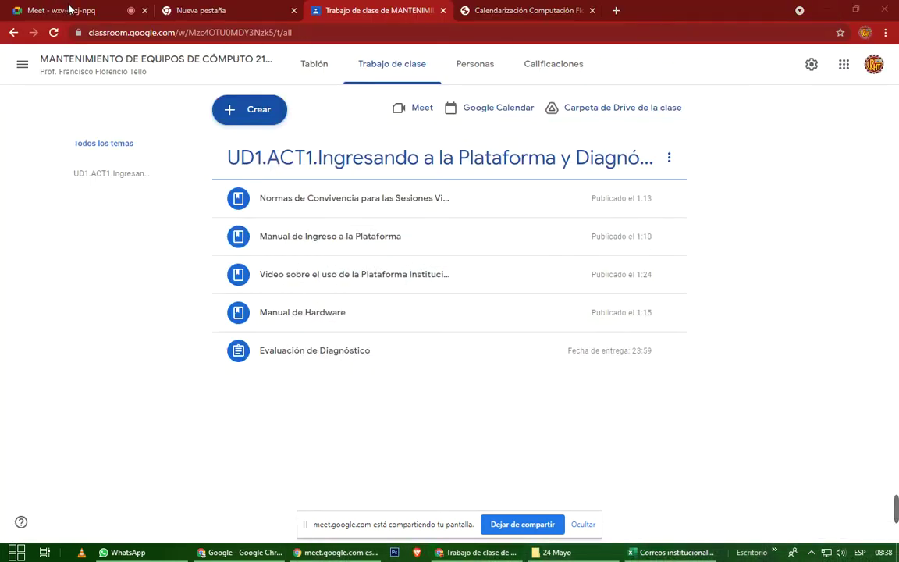
pyautogui.click(62, 9)
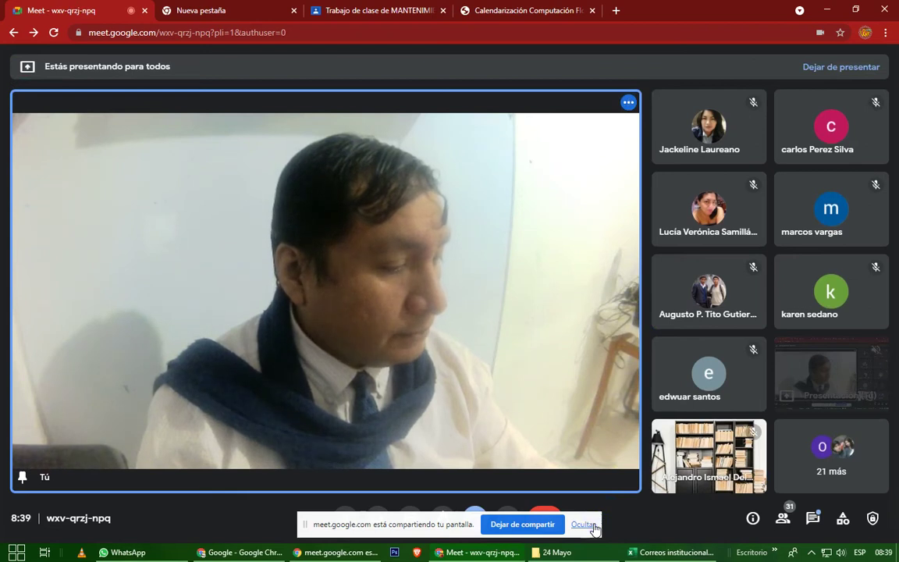
pyautogui.click(592, 526)
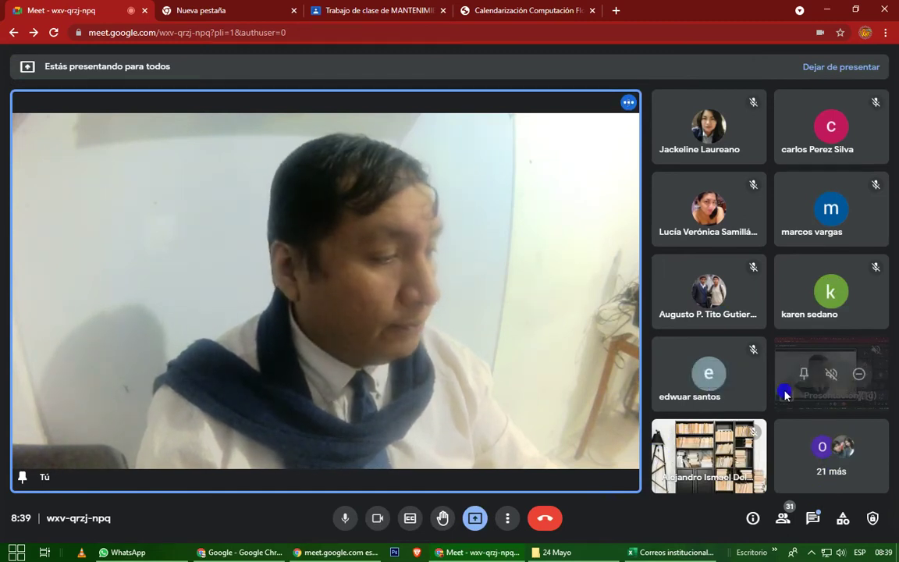
pyautogui.click(783, 519)
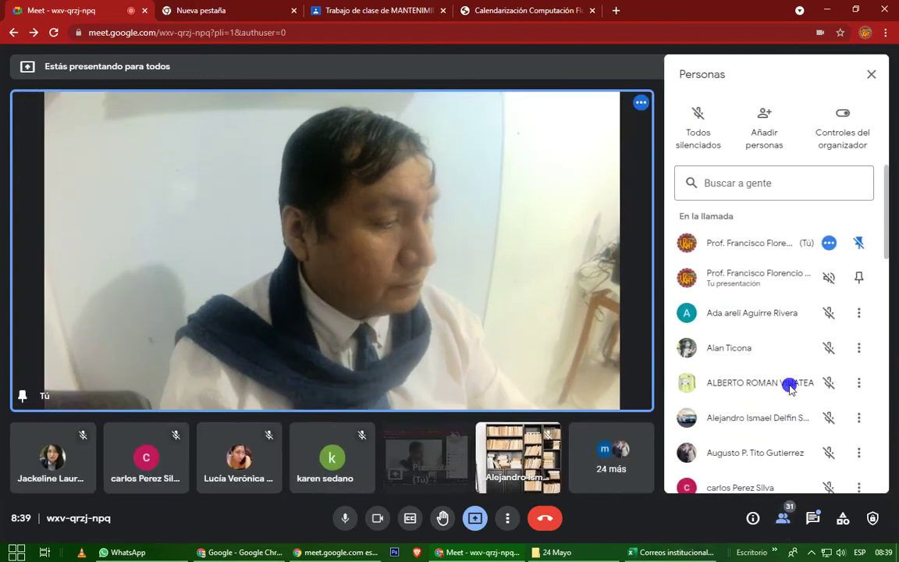
pyautogui.scroll(-3, 791, 373)
pyautogui.scroll(-7, 791, 373)
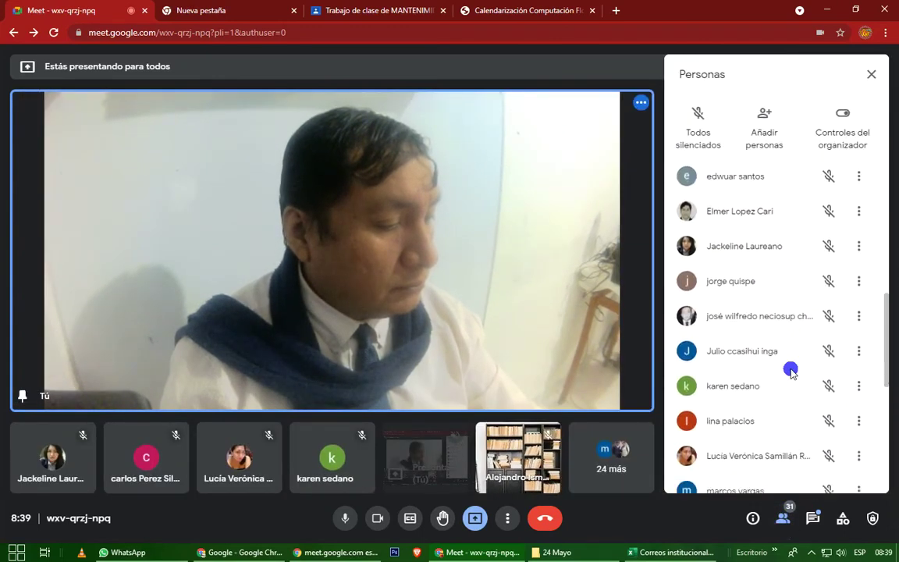
pyautogui.scroll(5, 791, 372)
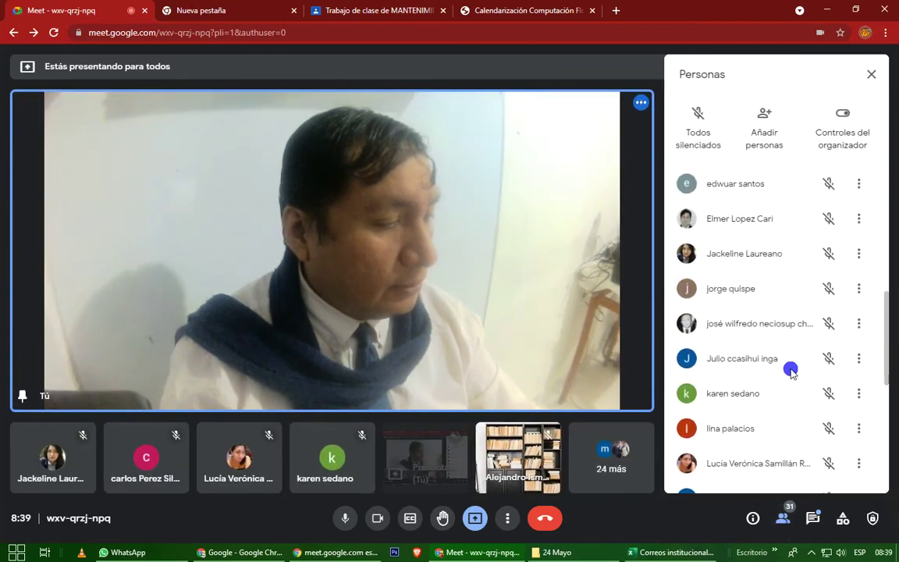
pyautogui.scroll(-5, 791, 373)
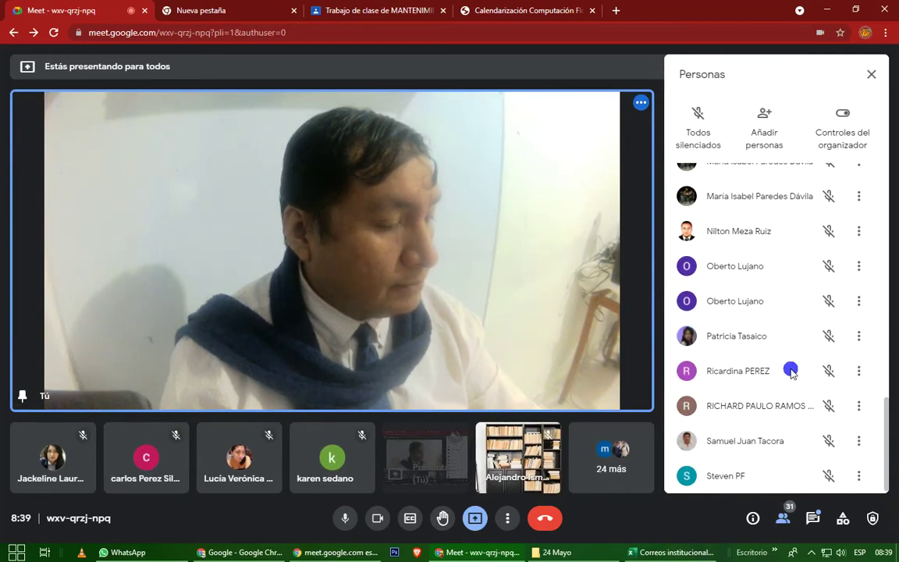
pyautogui.scroll(3, 791, 371)
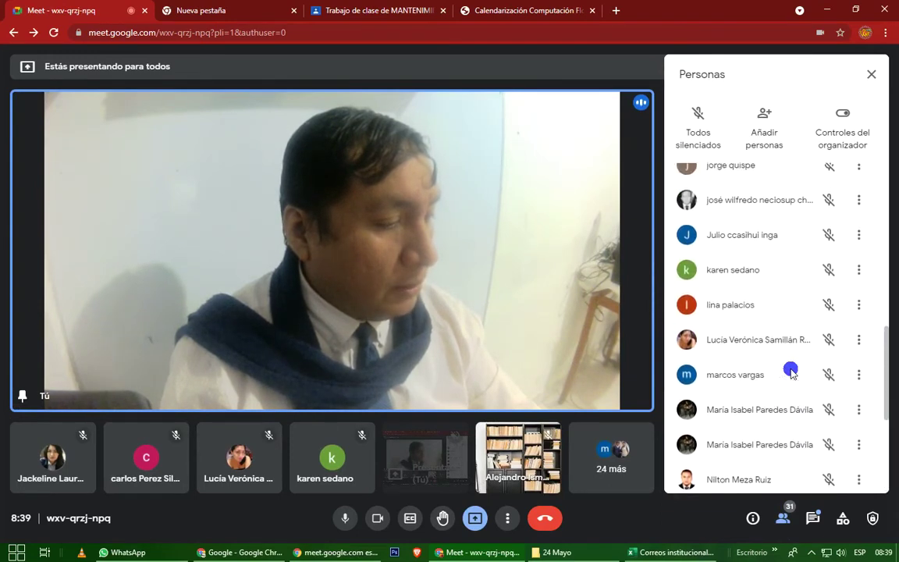
pyautogui.scroll(3, 790, 371)
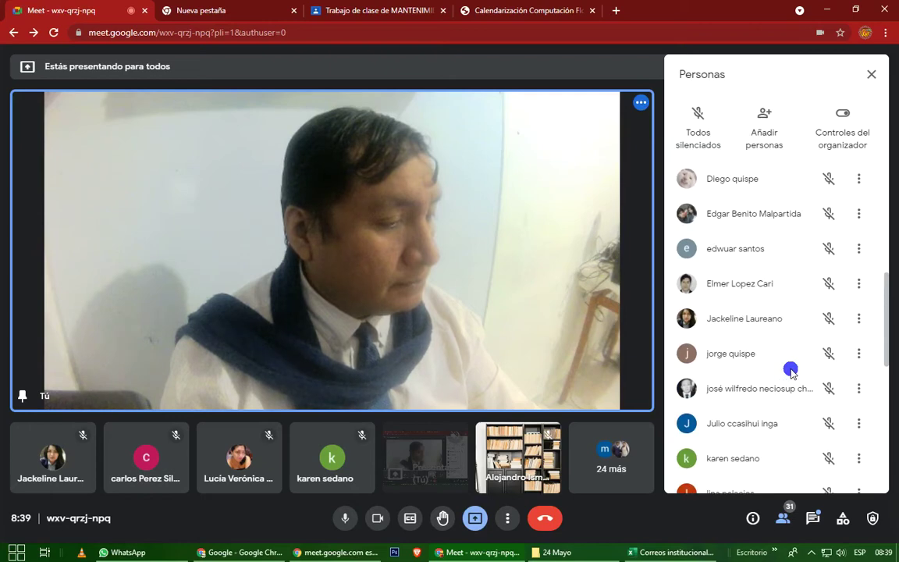
pyautogui.scroll(2, 791, 372)
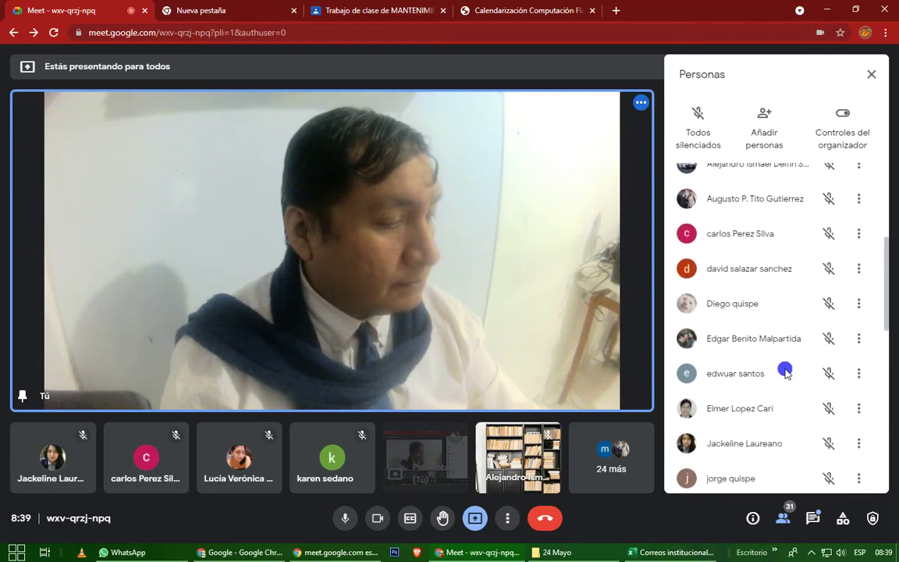
pyautogui.click(677, 552)
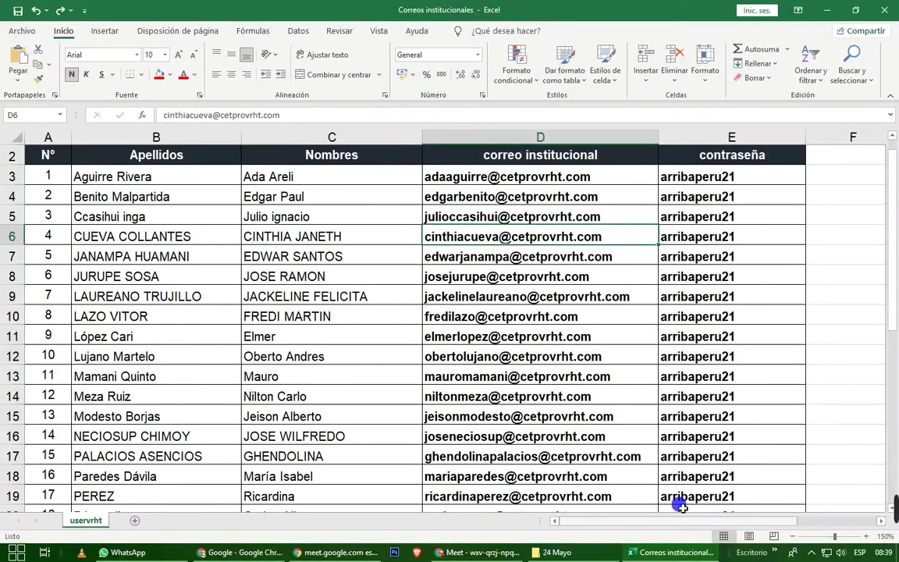
pyautogui.scroll(-8, 676, 492)
pyautogui.scroll(4, 672, 484)
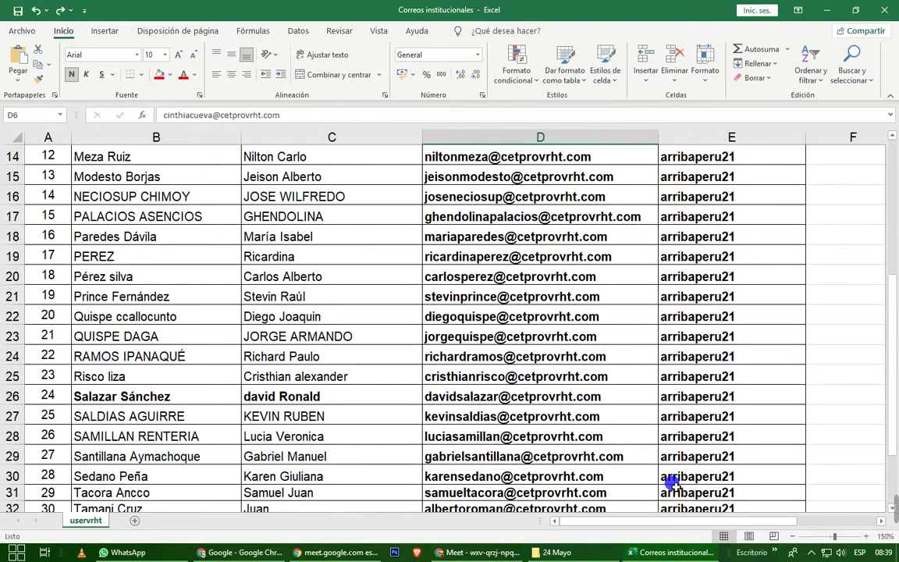
pyautogui.scroll(5, 672, 484)
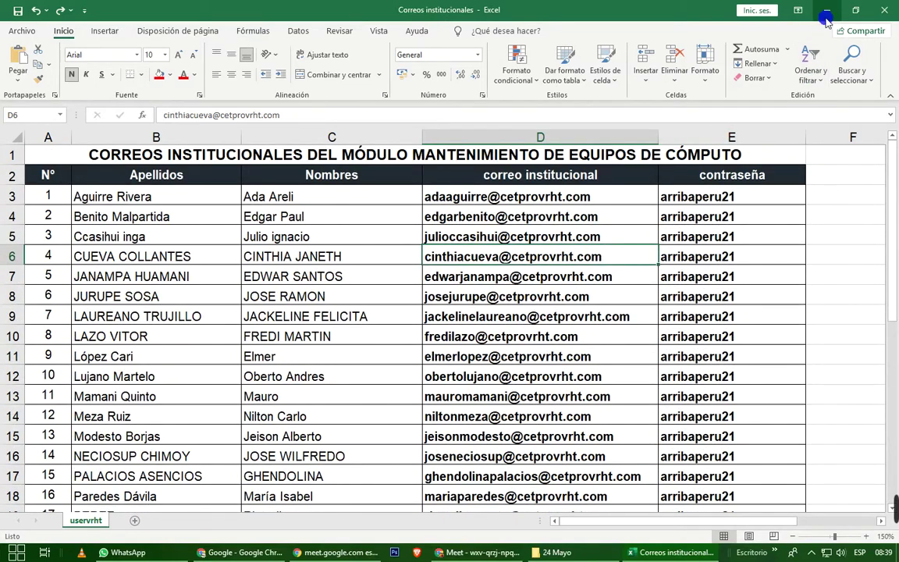
pyautogui.click(827, 13)
pyautogui.scroll(3, 759, 442)
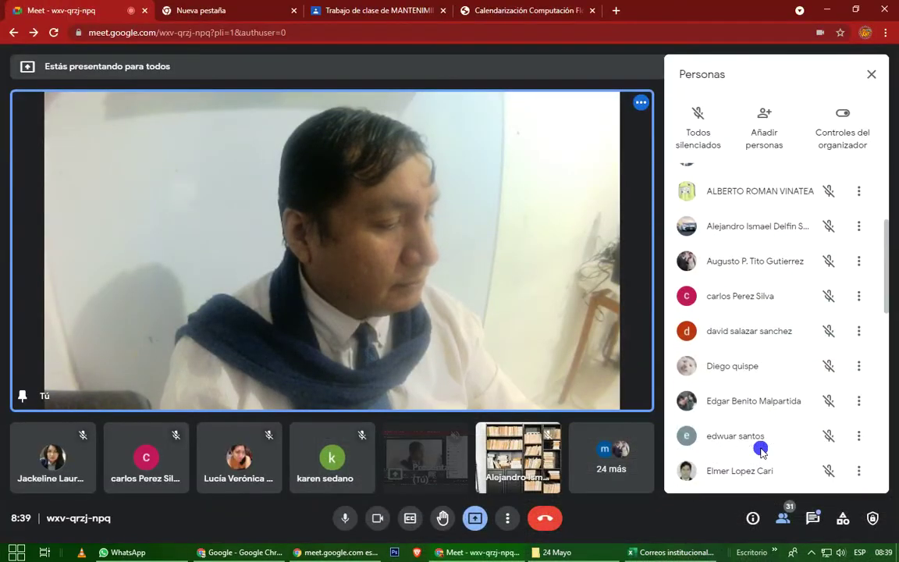
pyautogui.scroll(2, 761, 450)
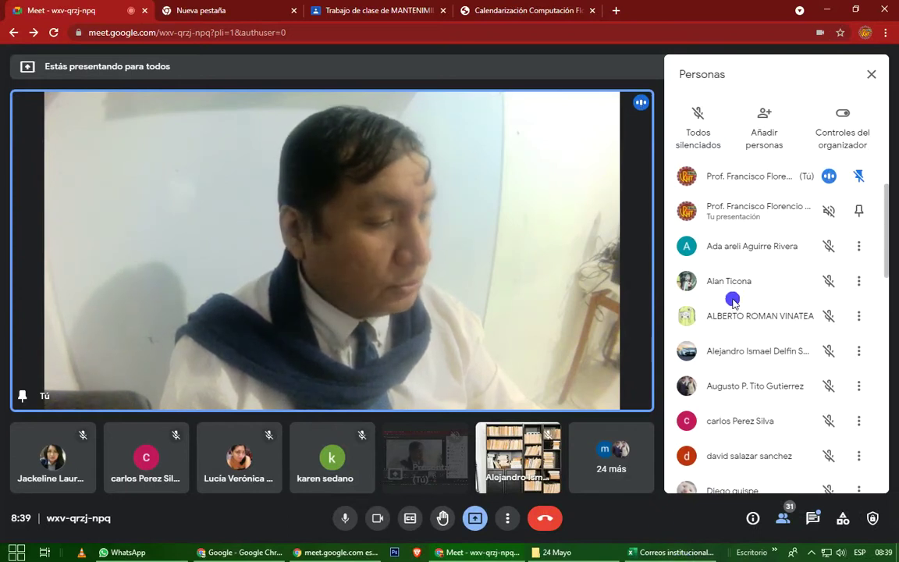
pyautogui.scroll(-1, 727, 337)
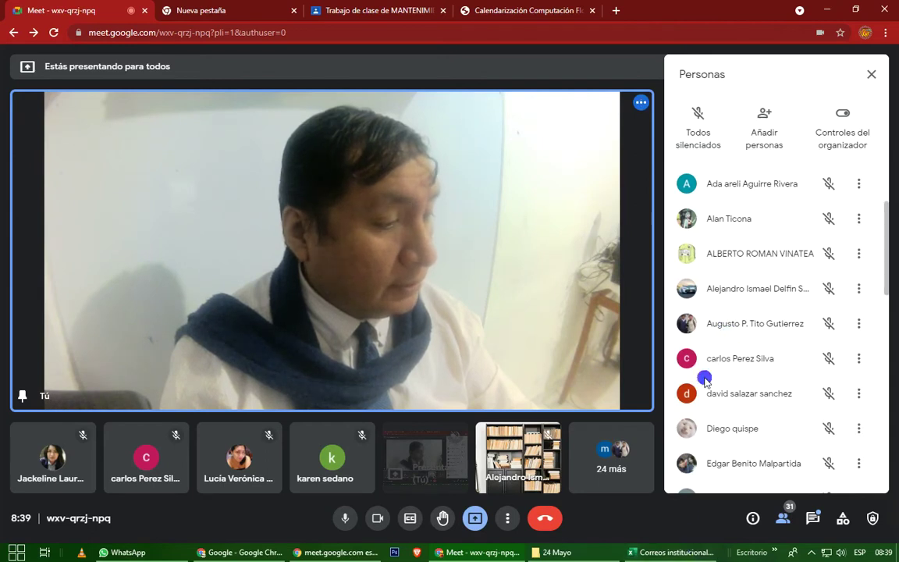
pyautogui.click(668, 553)
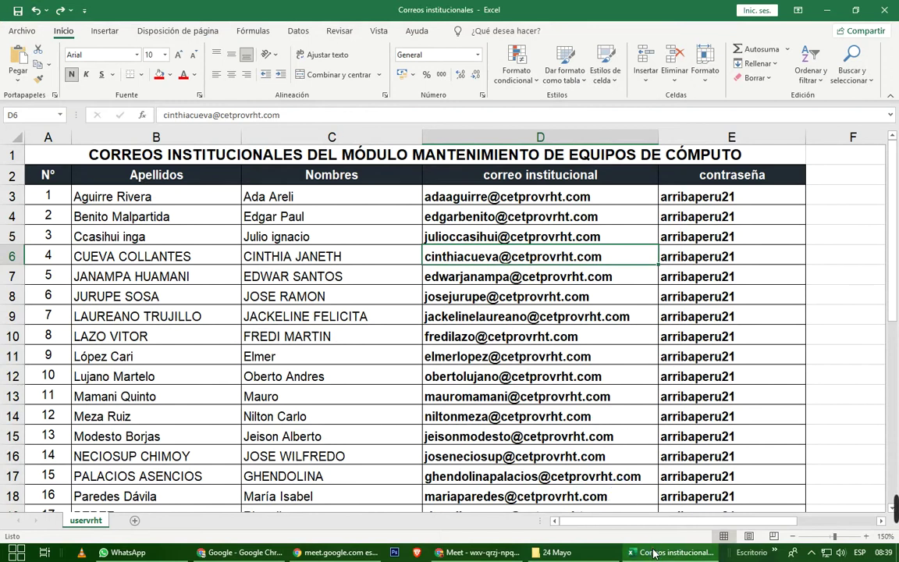
pyautogui.click(624, 553)
pyautogui.scroll(-1, 740, 328)
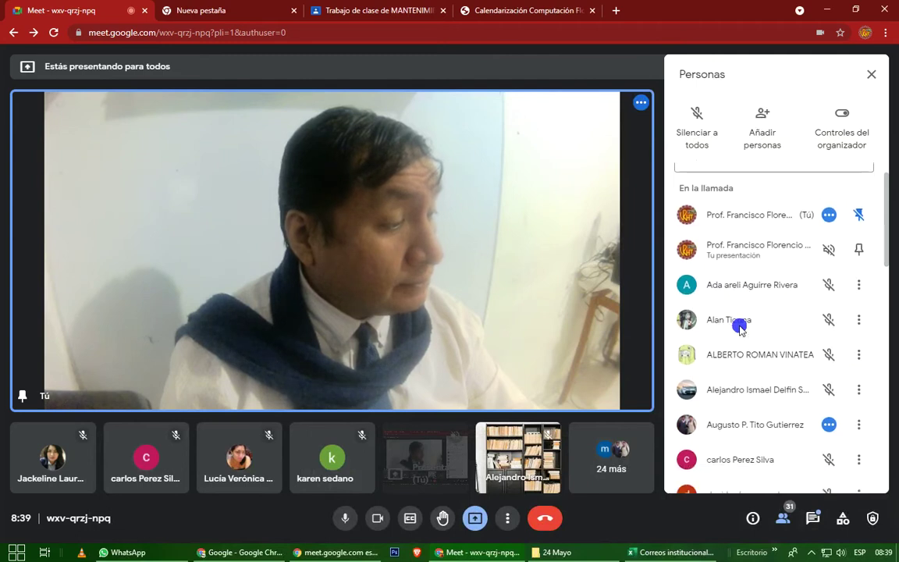
pyautogui.scroll(-1, 740, 327)
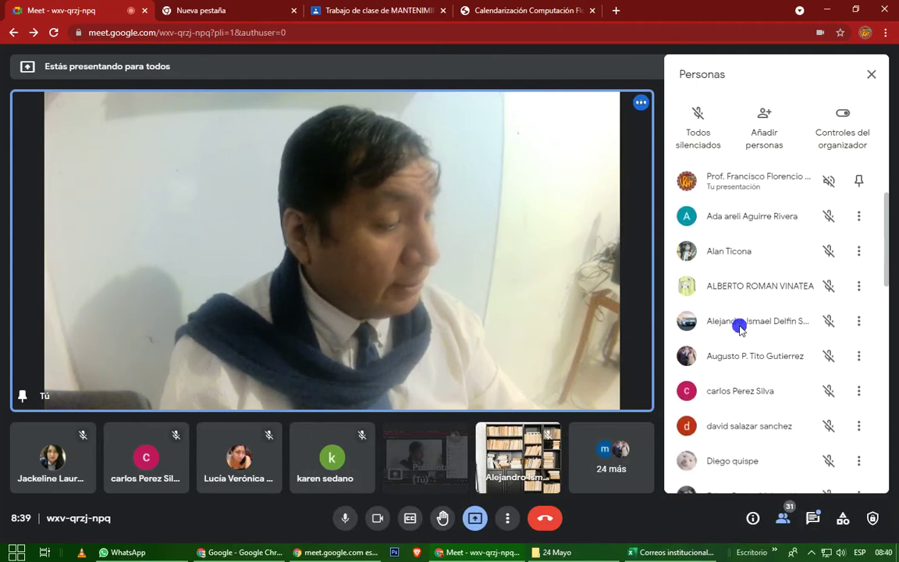
pyautogui.scroll(-1, 740, 328)
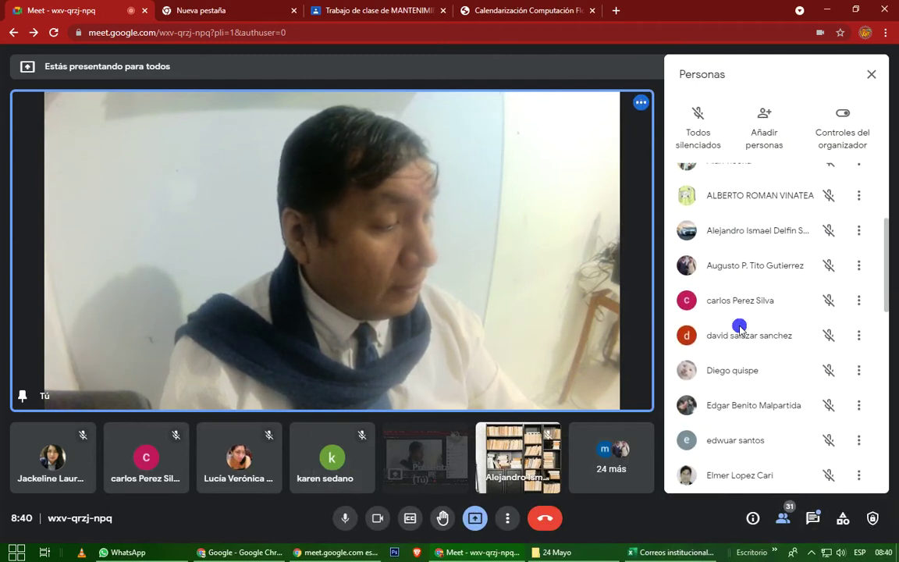
pyautogui.scroll(-1, 740, 328)
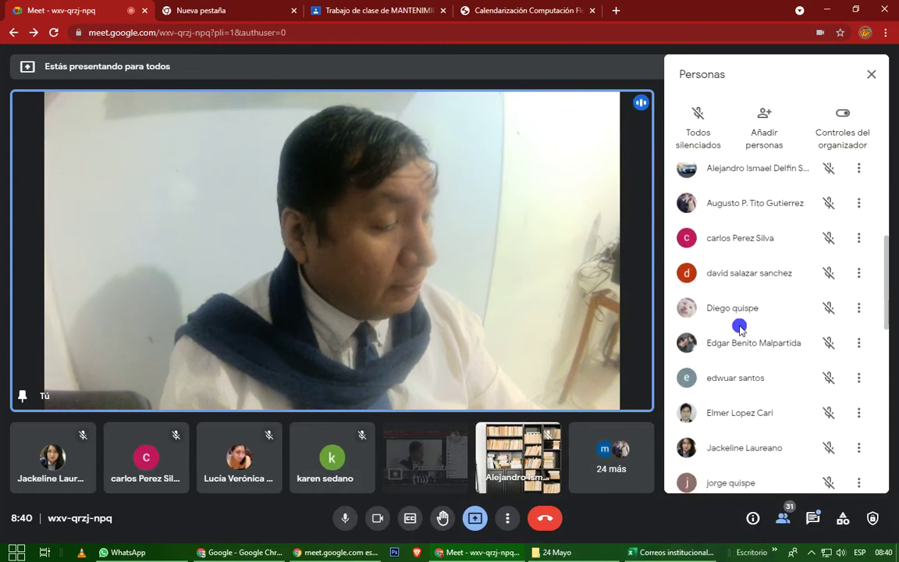
pyautogui.scroll(-1, 740, 328)
pyautogui.scroll(-1, 740, 327)
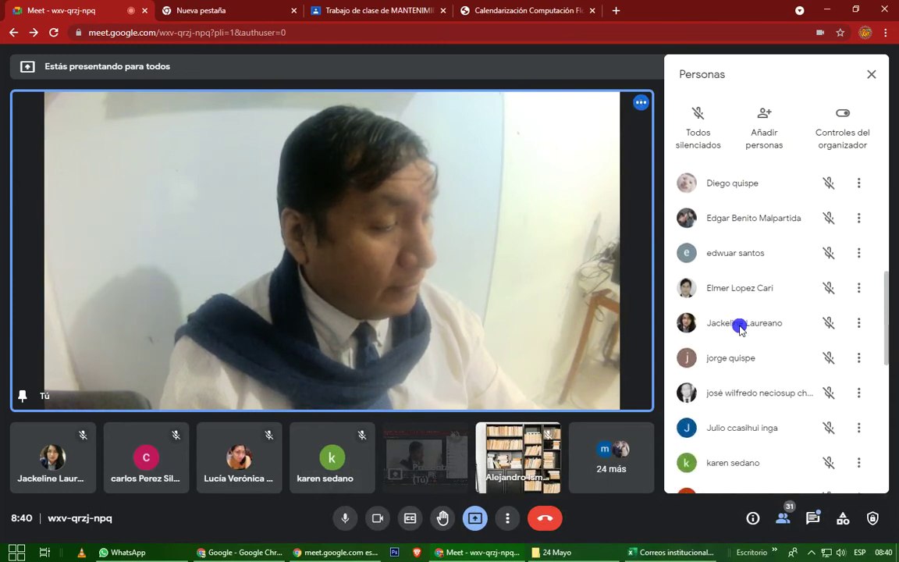
pyautogui.click(697, 554)
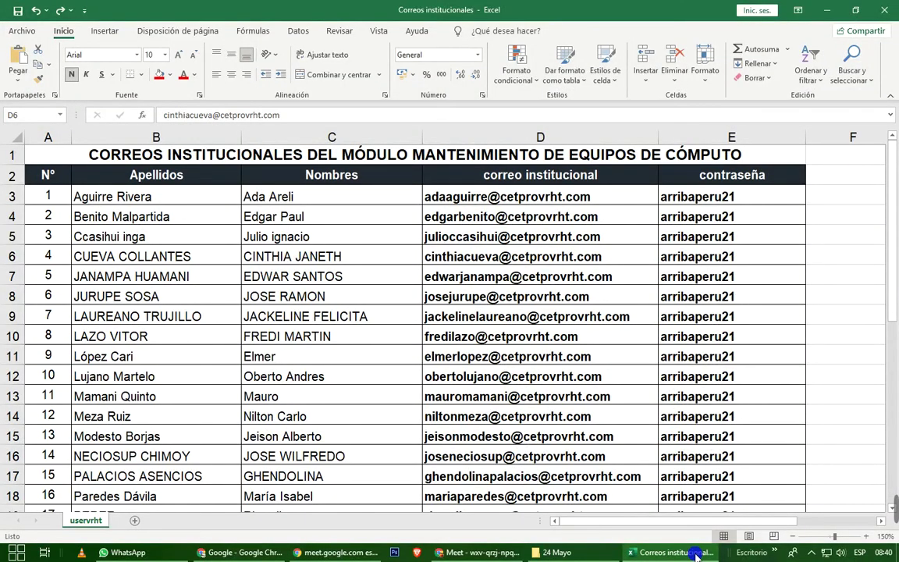
pyautogui.click(697, 554)
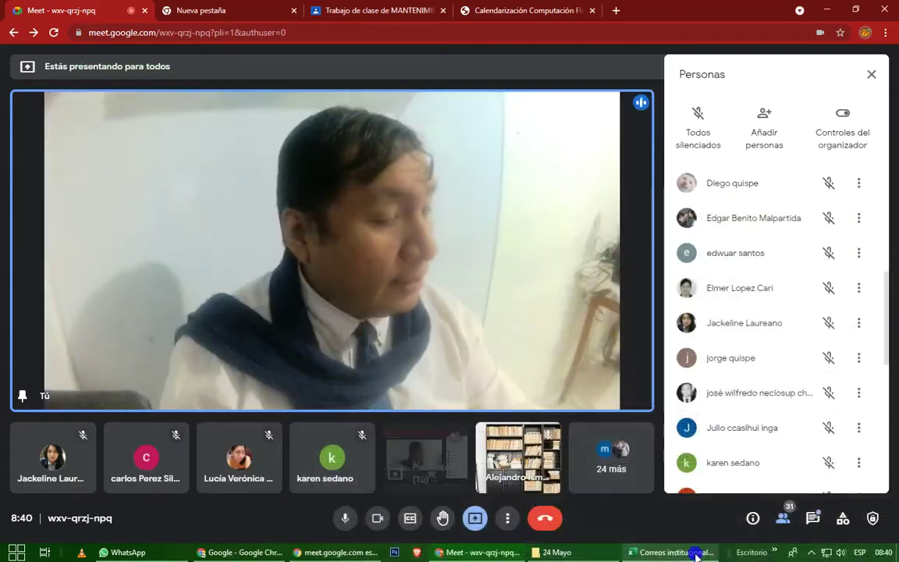
pyautogui.scroll(-1, 743, 462)
pyautogui.scroll(-1, 745, 463)
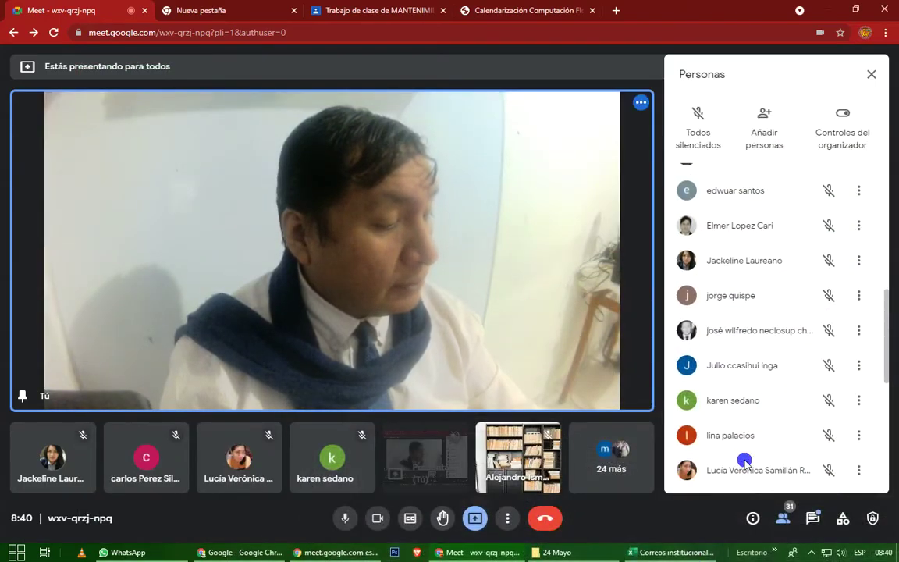
pyautogui.scroll(-1, 745, 463)
pyautogui.scroll(-1, 745, 462)
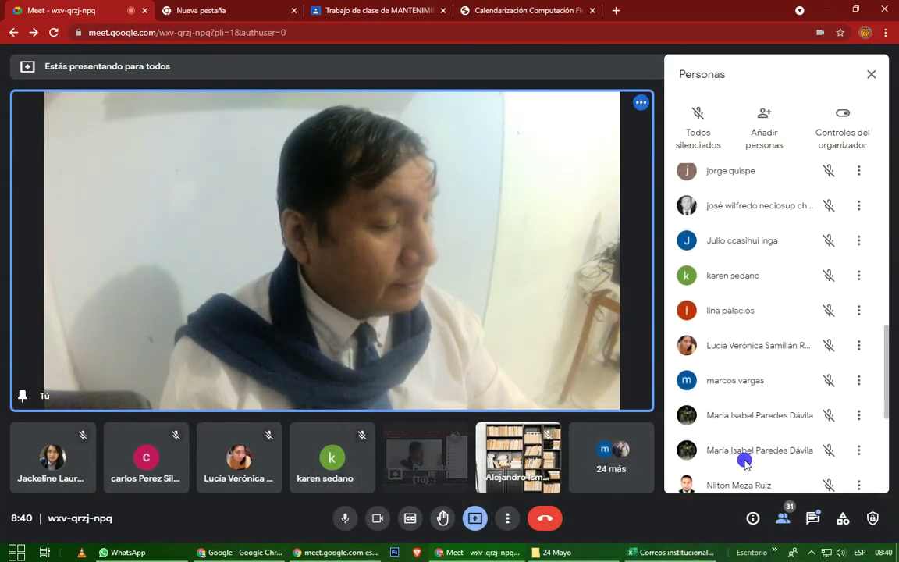
pyautogui.scroll(-1, 744, 462)
pyautogui.scroll(-1, 745, 462)
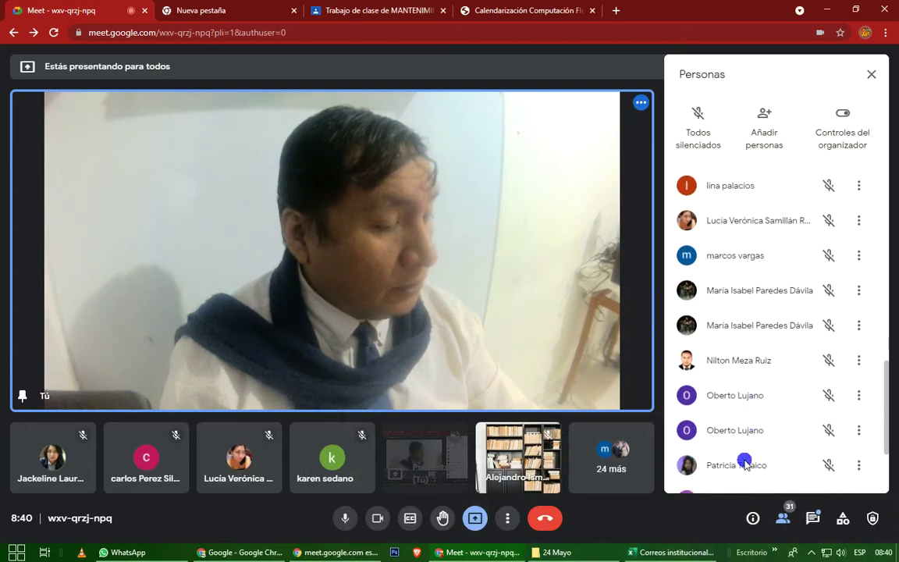
pyautogui.click(672, 552)
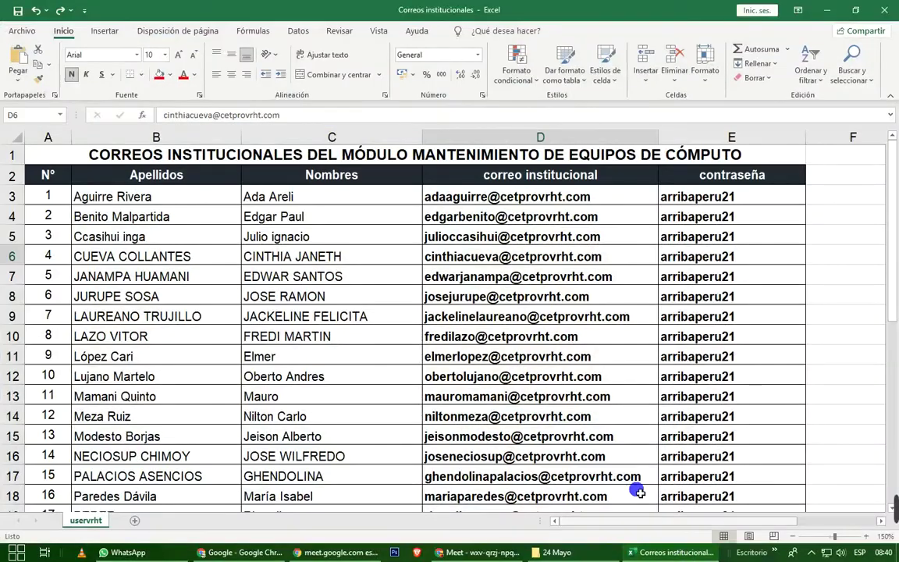
pyautogui.scroll(-1, 594, 442)
pyautogui.scroll(-2, 594, 442)
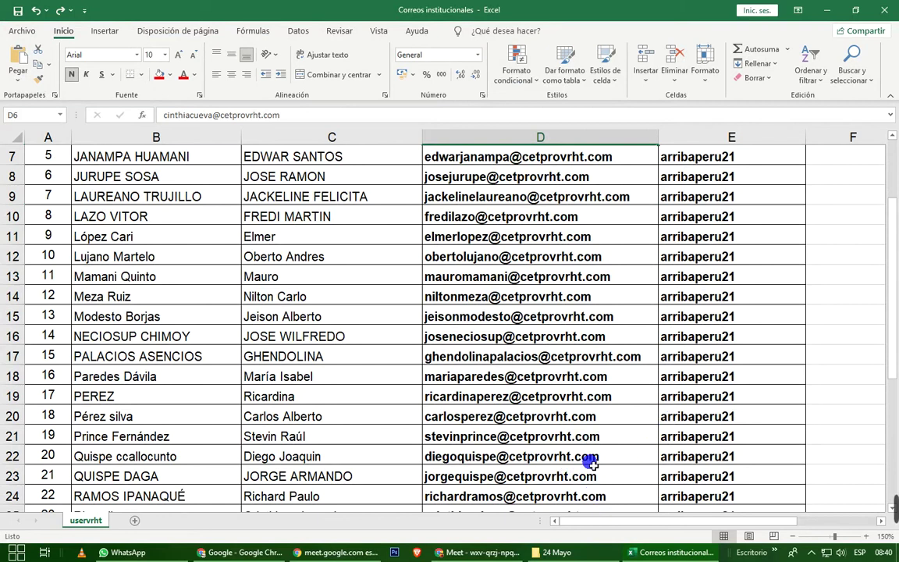
pyautogui.hotkey('alt', 'Tab')
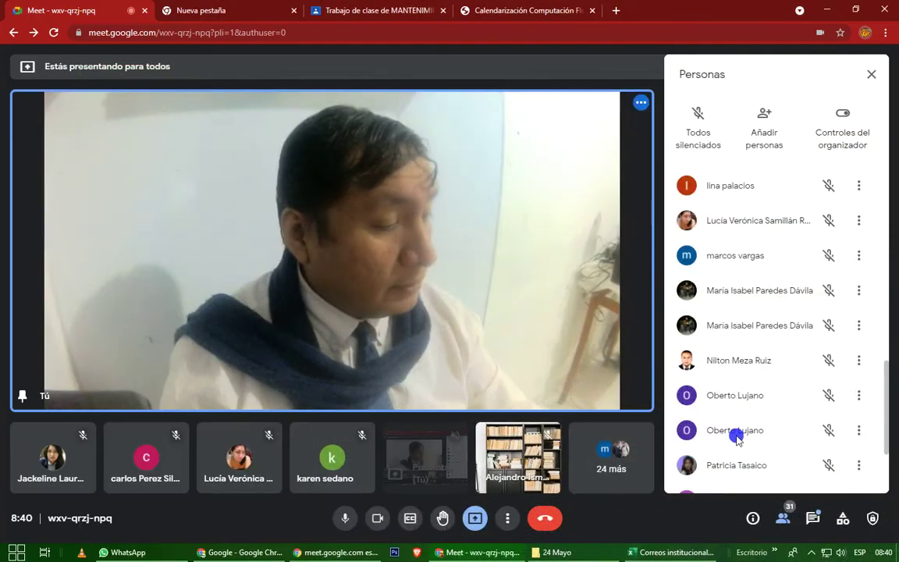
pyautogui.scroll(-3, 736, 439)
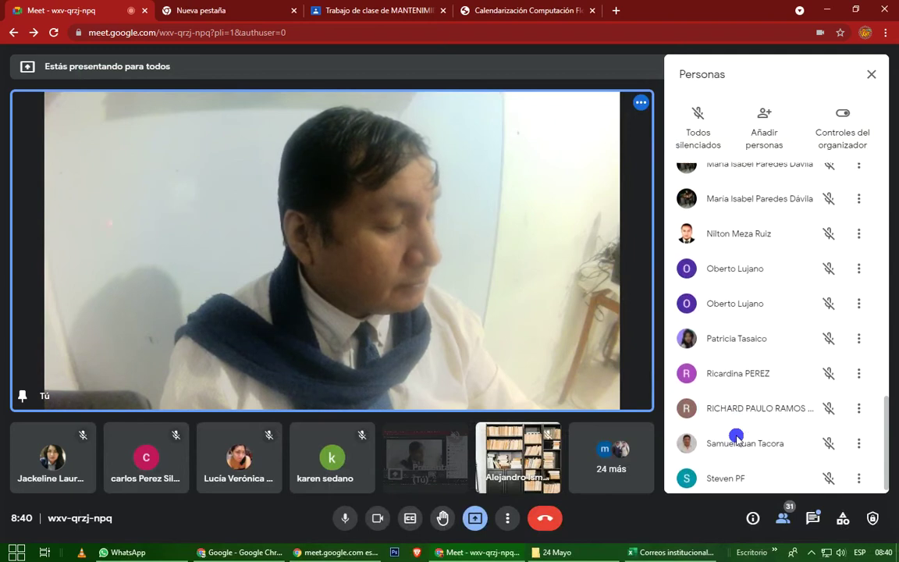
pyautogui.click(692, 554)
pyautogui.scroll(-1, 662, 466)
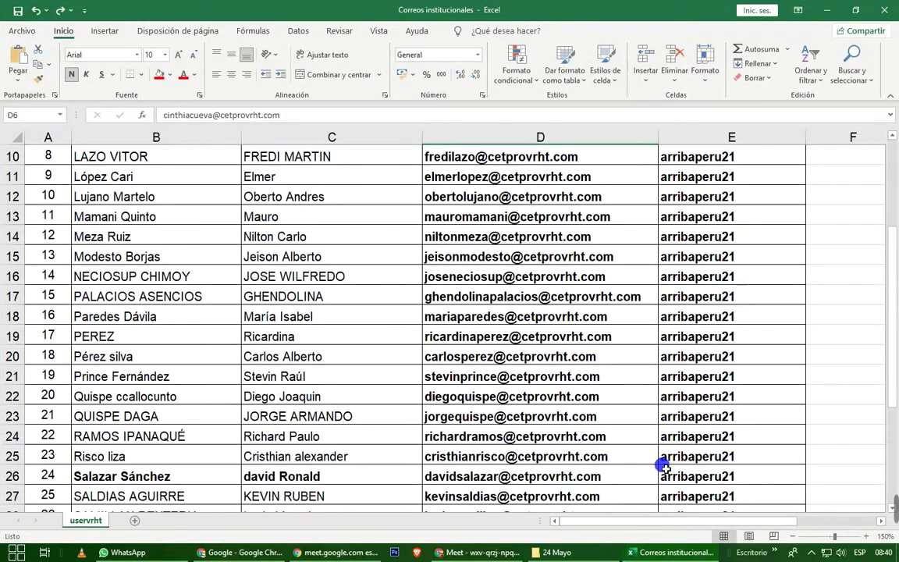
pyautogui.click(701, 554)
pyautogui.scroll(10, 738, 461)
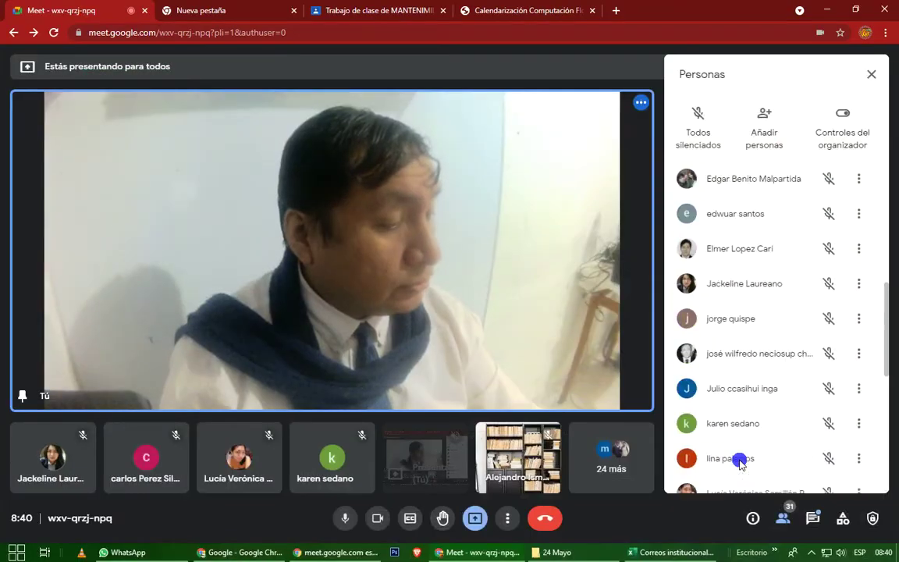
pyautogui.scroll(-3, 740, 462)
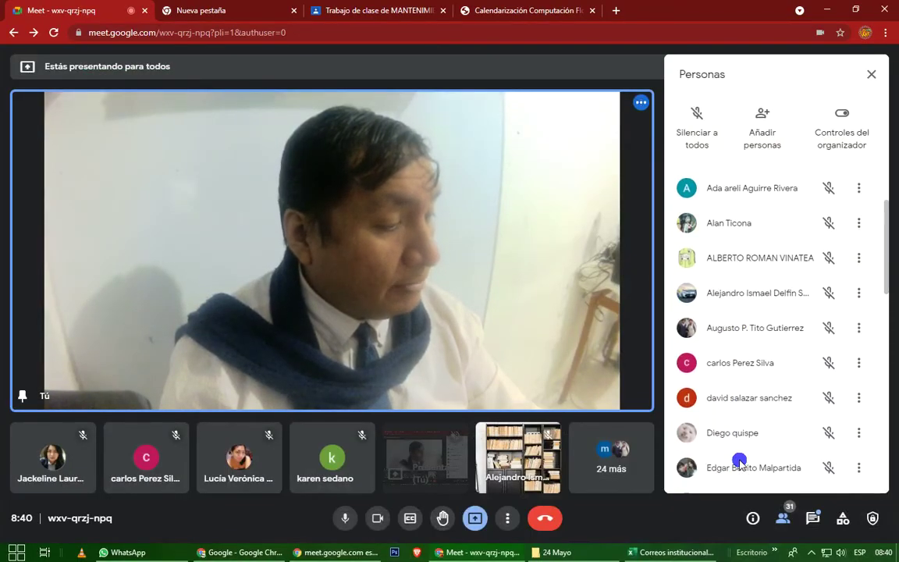
pyautogui.click(679, 552)
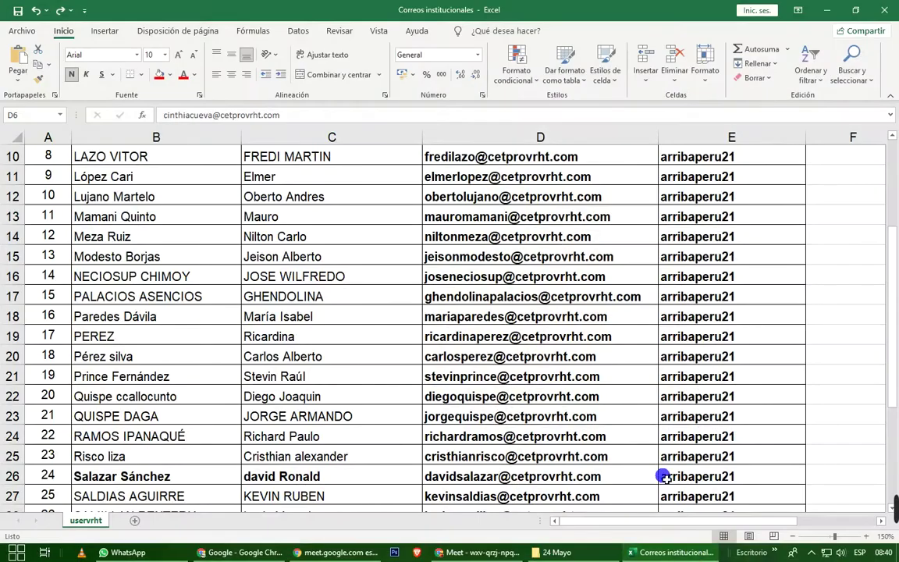
pyautogui.scroll(-1, 646, 429)
pyautogui.scroll(-3, 647, 428)
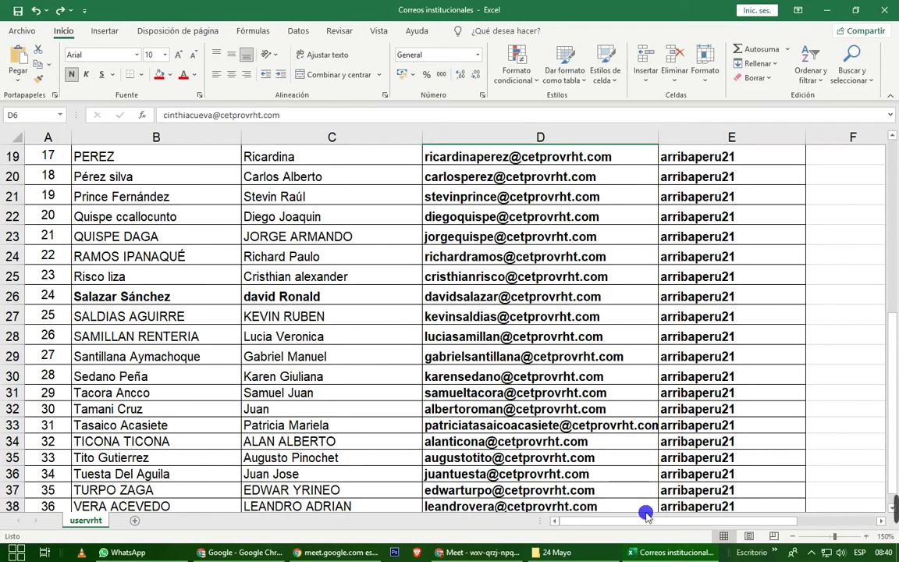
pyautogui.click(658, 552)
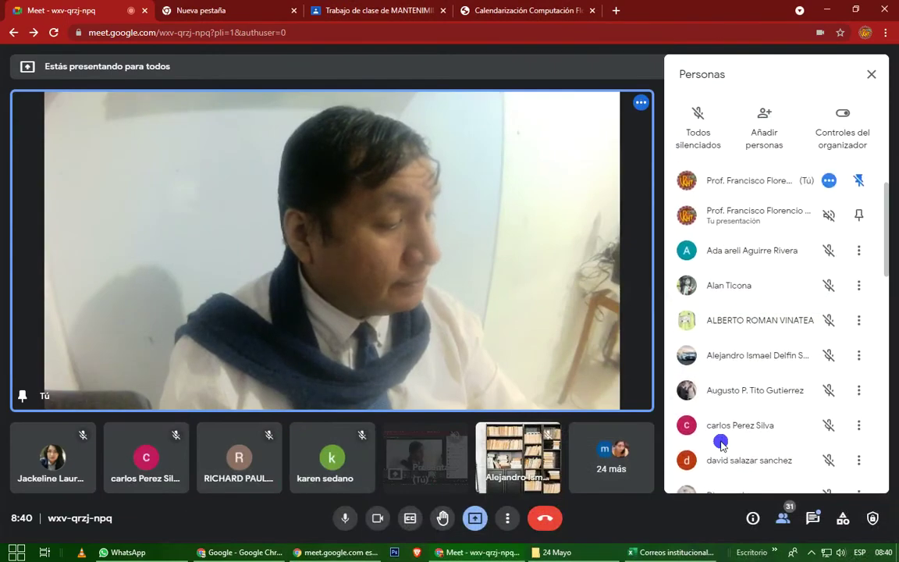
pyautogui.scroll(-5, 721, 443)
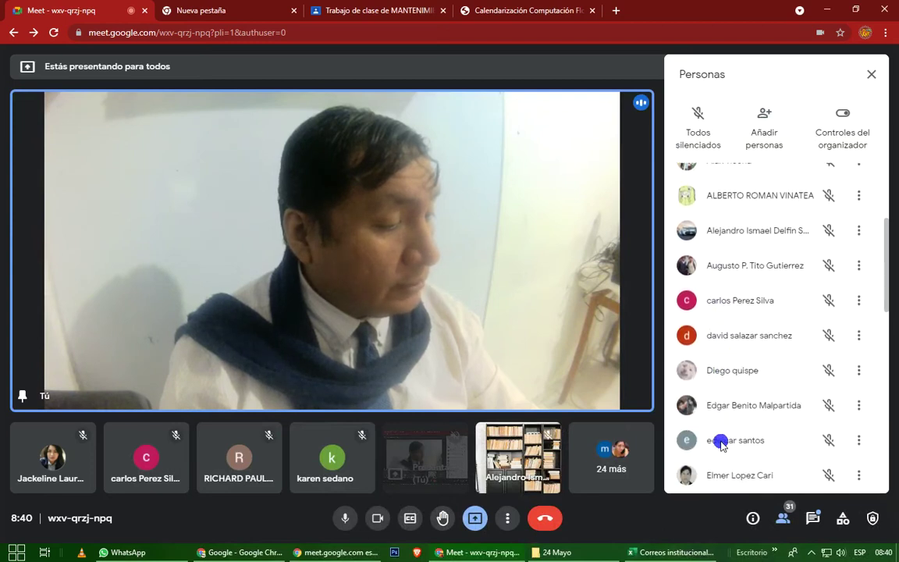
pyautogui.scroll(-3, 720, 444)
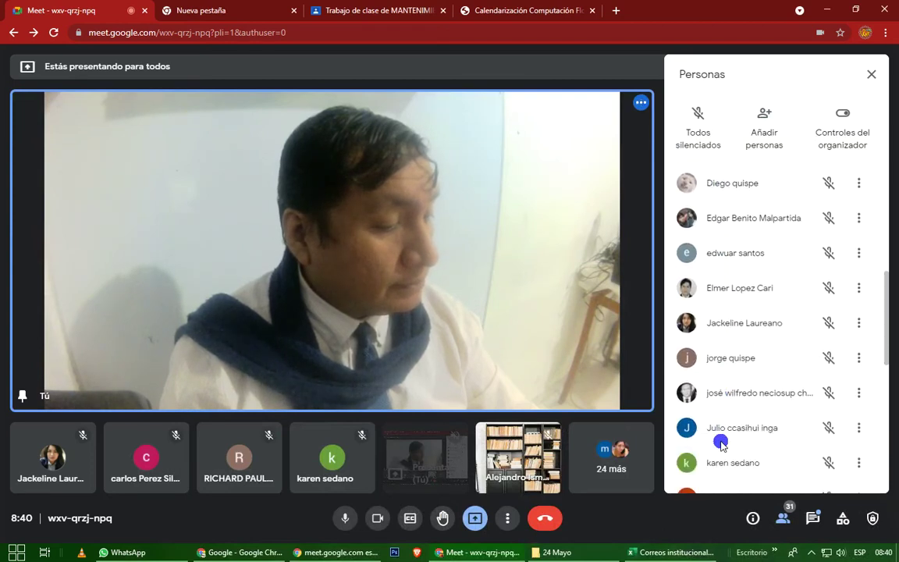
pyautogui.scroll(-3, 721, 444)
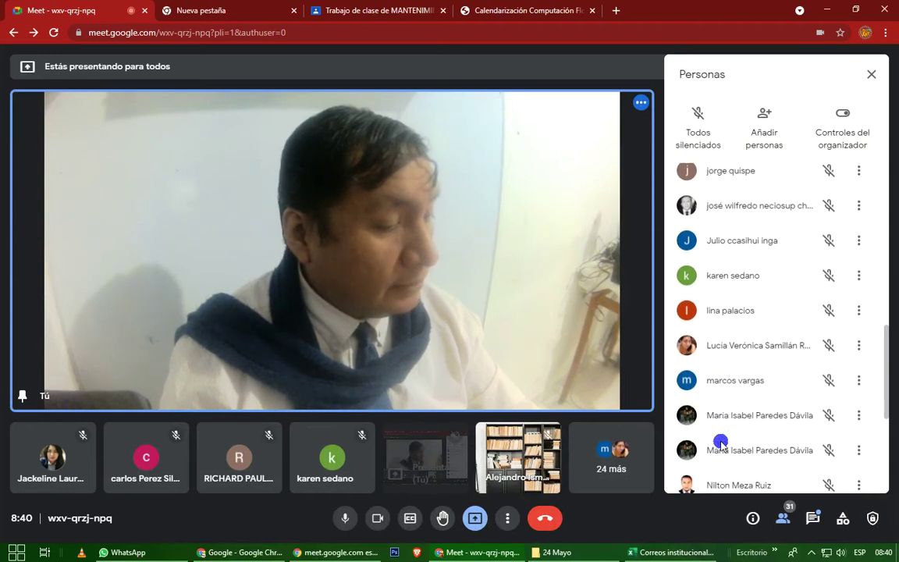
pyautogui.scroll(-2, 720, 443)
pyautogui.scroll(-5, 721, 443)
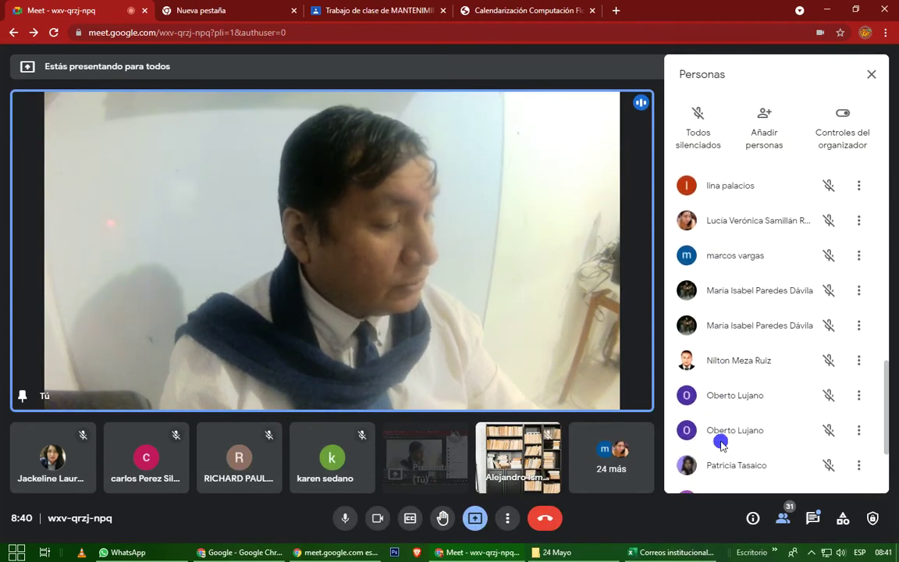
pyautogui.scroll(-1, 721, 443)
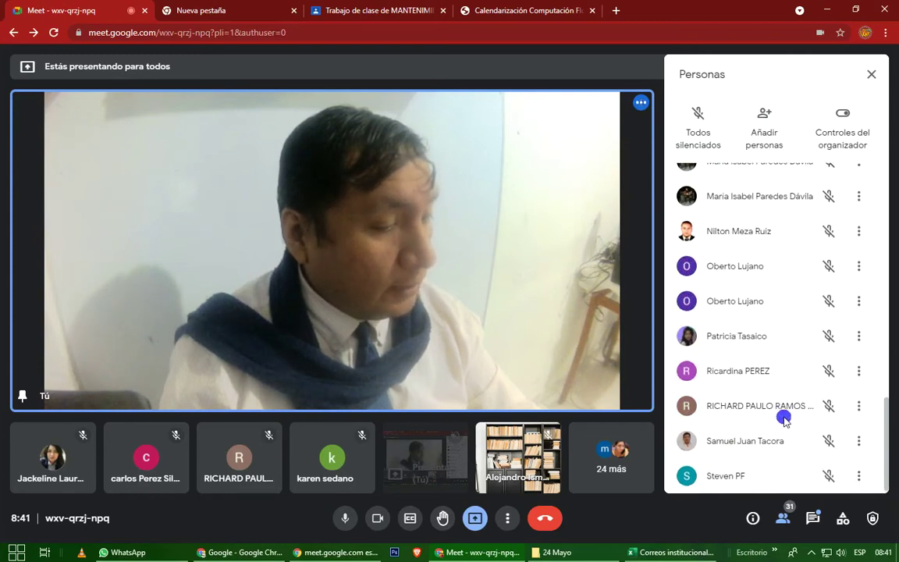
pyautogui.scroll(7, 785, 419)
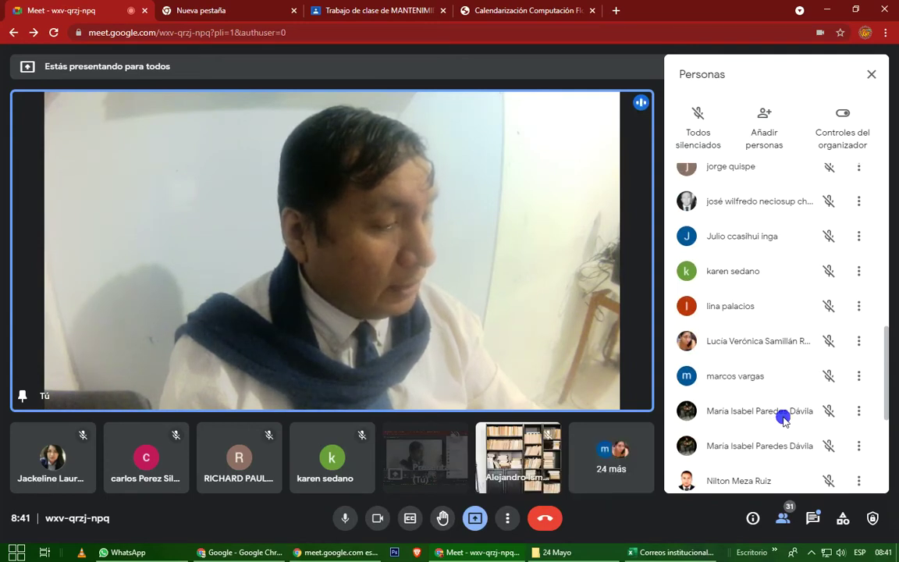
pyautogui.scroll(5, 783, 419)
pyautogui.scroll(7, 783, 419)
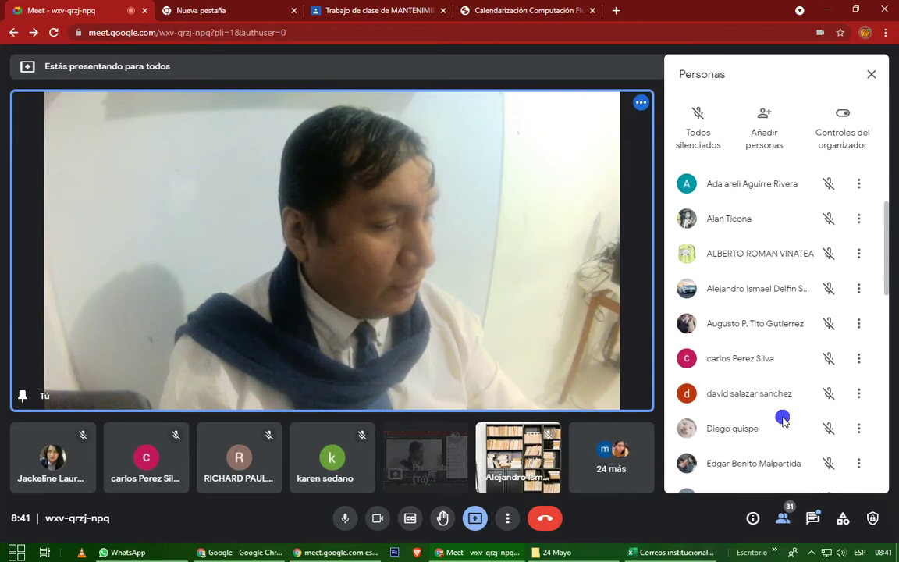
# Give row 36 of the e-mail spreadsheet red font color.
pyautogui.click(665, 553)
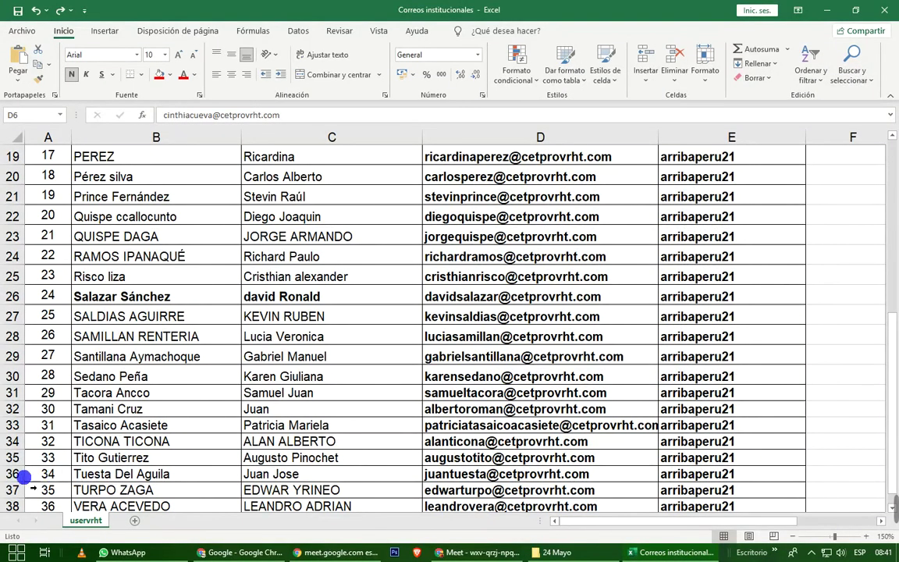
pyautogui.click(13, 474)
pyautogui.click(183, 74)
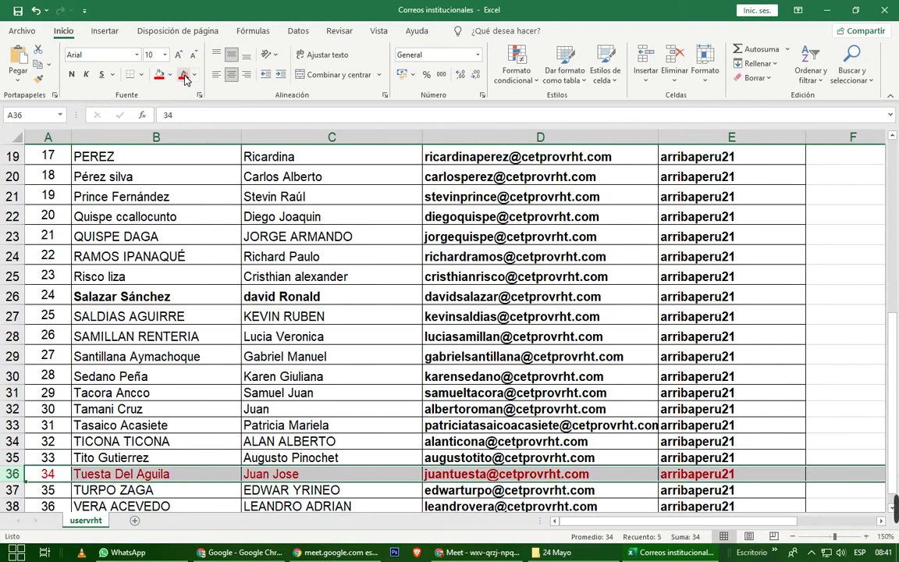
# Turn off the camera and mute the microphone in the Meet call.
pyautogui.click(666, 552)
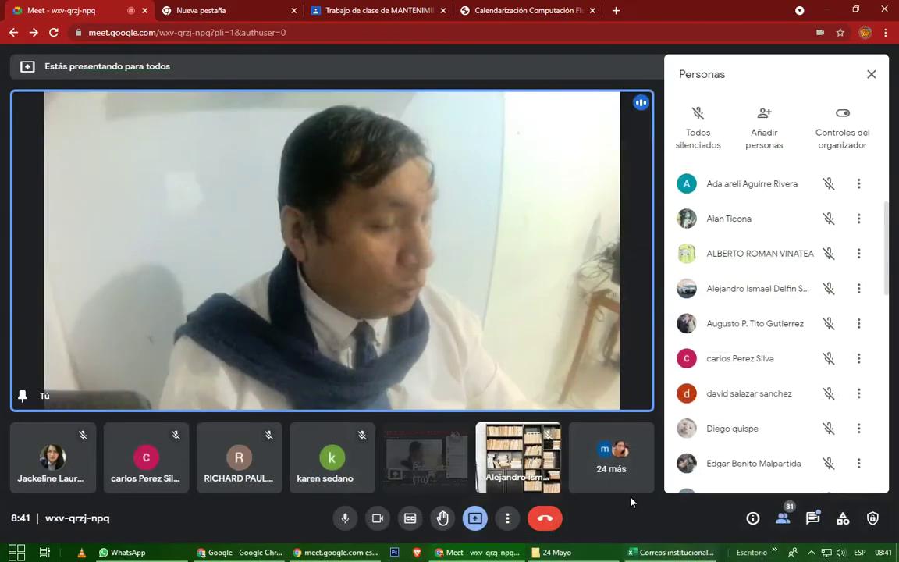
pyautogui.click(377, 519)
pyautogui.click(345, 519)
# Zoom the Excel sheet to 190% and select cells D36 through E36.
pyautogui.moveTo(843, 513)
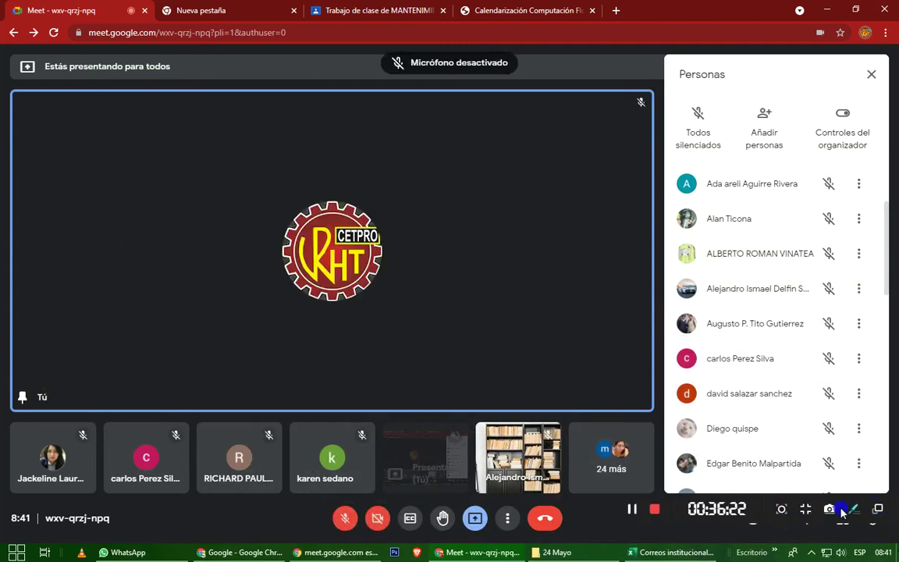
pyautogui.hotkey('alt', 'Tab')
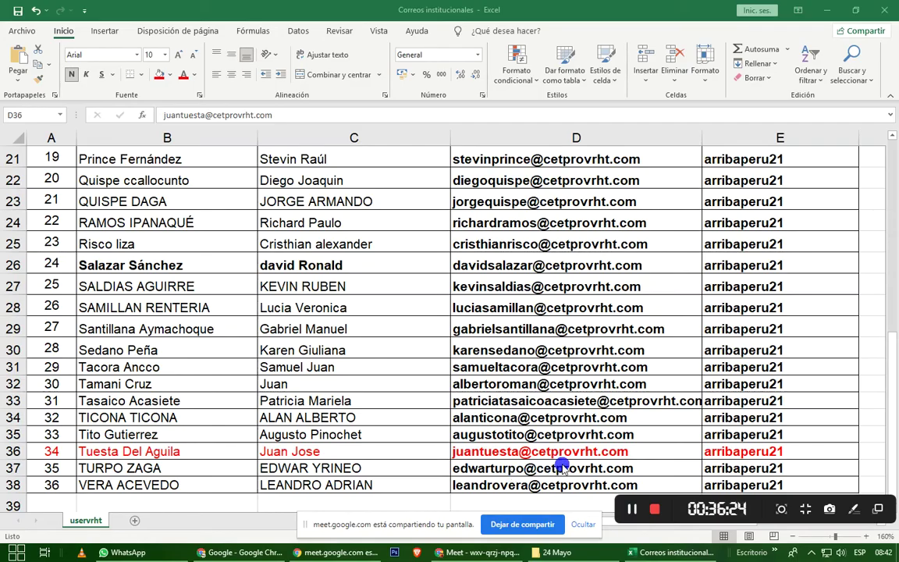
pyautogui.click(619, 459)
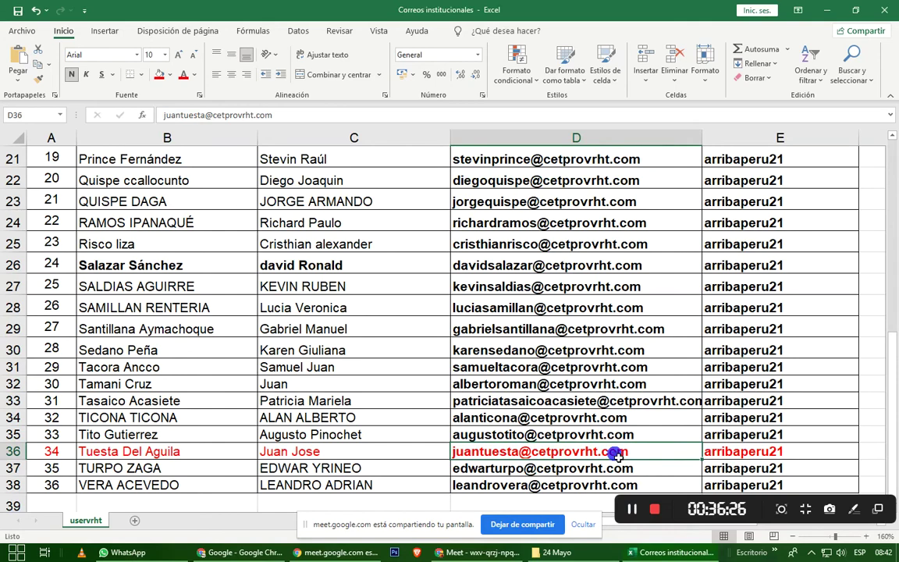
pyautogui.click(866, 537)
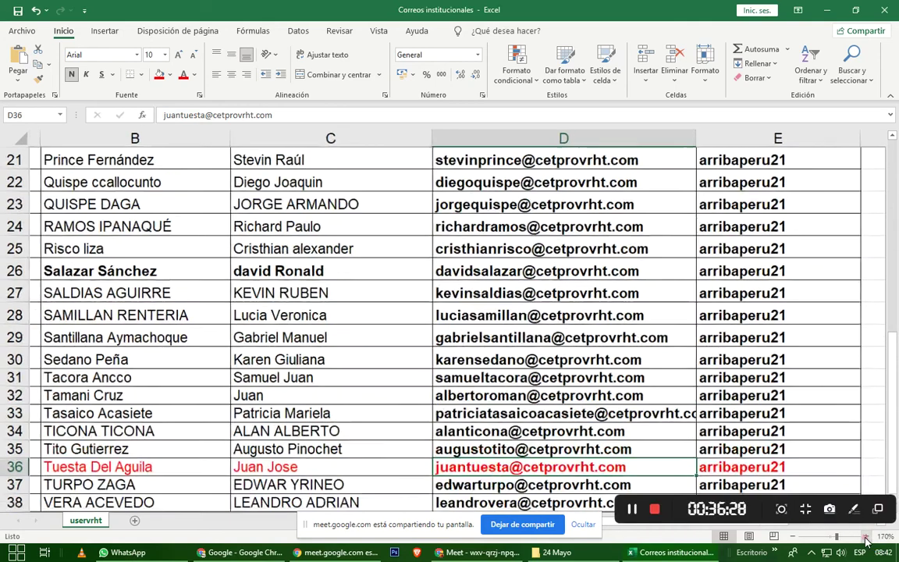
pyautogui.click(866, 537)
pyautogui.click(866, 538)
pyautogui.scroll(-2, 451, 372)
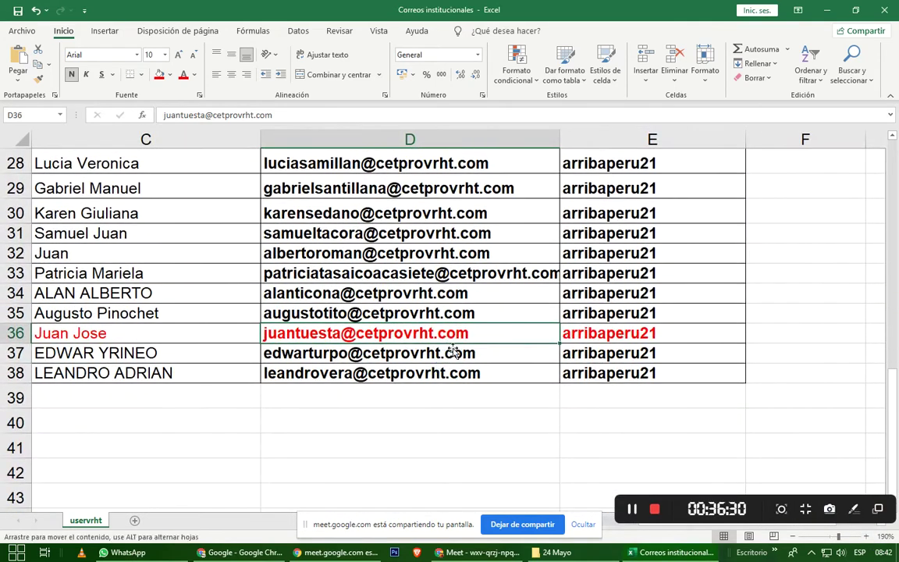
pyautogui.click(411, 334)
pyautogui.moveTo(452, 334); pyautogui.dragTo(625, 334)
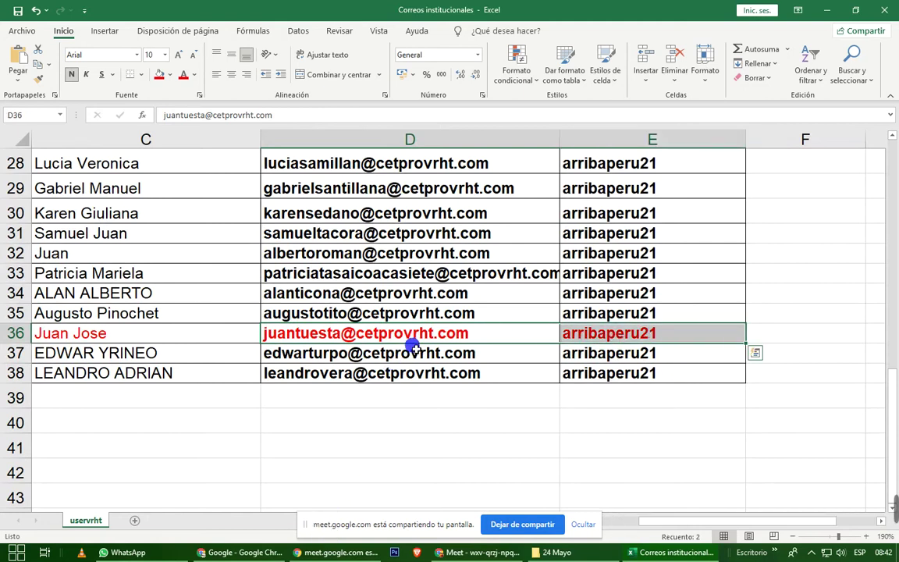
pyautogui.moveTo(244, 554)
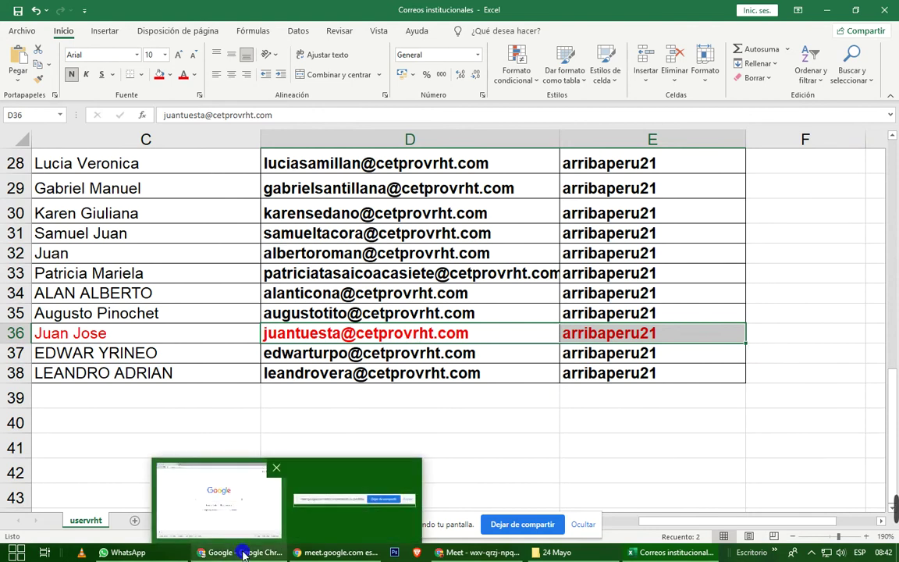
pyautogui.click(244, 519)
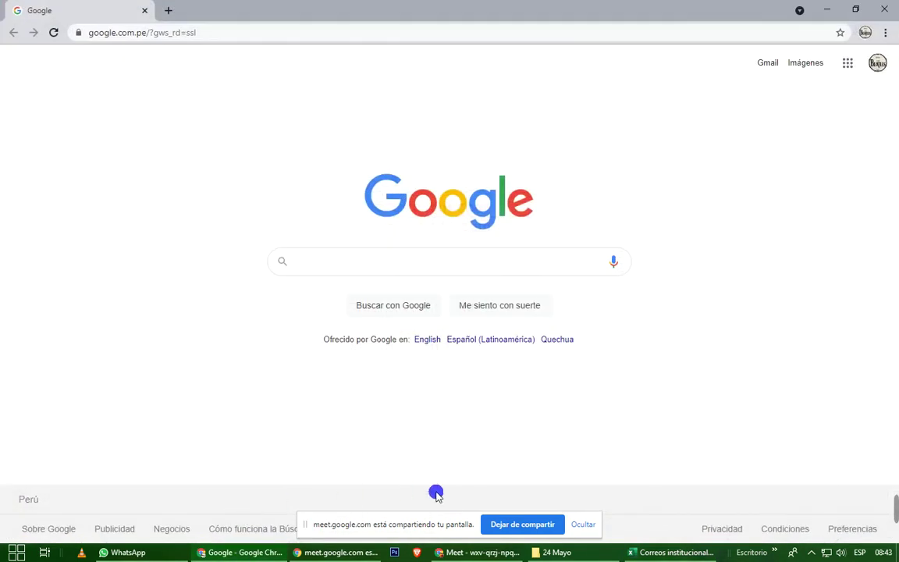
# Admit the waiting participant into the Meet call and return to Chrome's Google homepage.
pyautogui.click(500, 552)
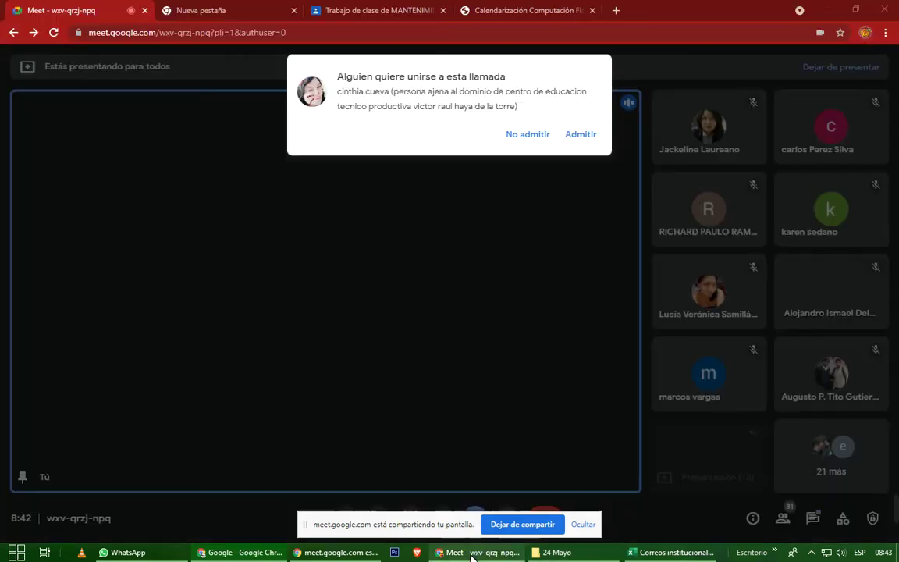
pyautogui.click(586, 135)
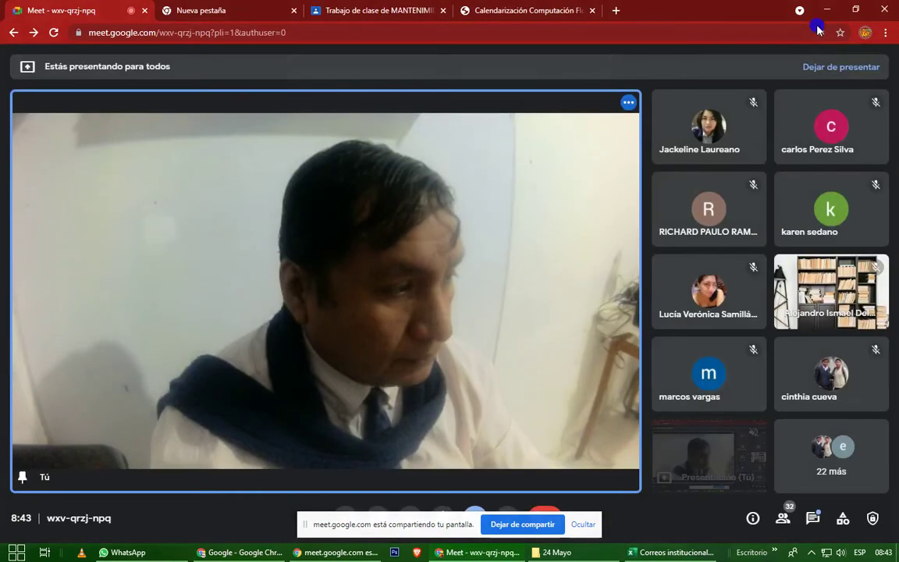
pyautogui.click(829, 14)
pyautogui.click(501, 32)
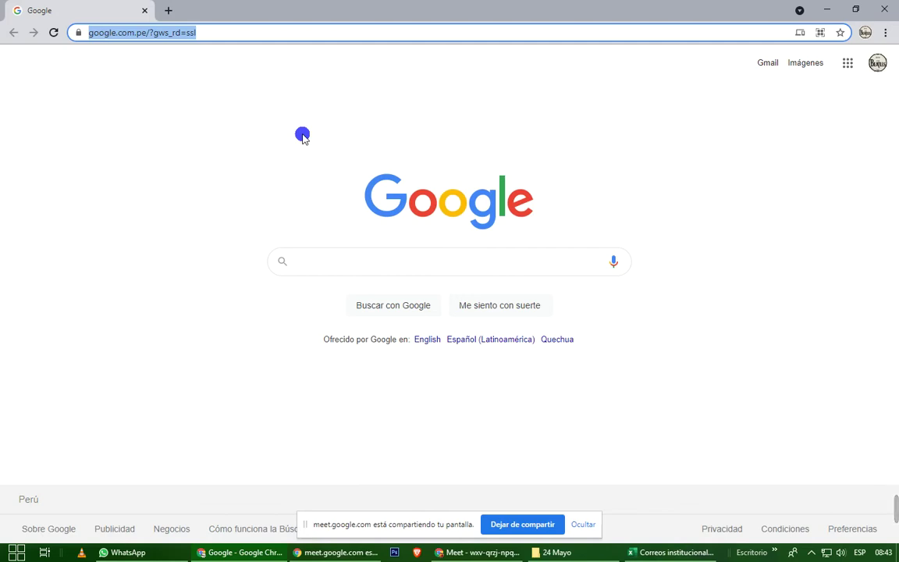
pyautogui.click(338, 556)
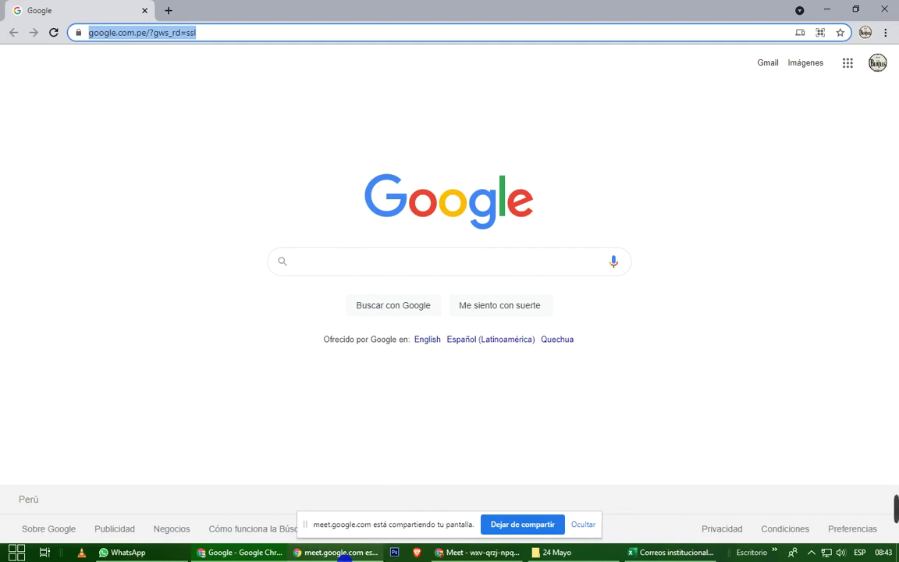
pyautogui.click(267, 554)
pyautogui.click(478, 554)
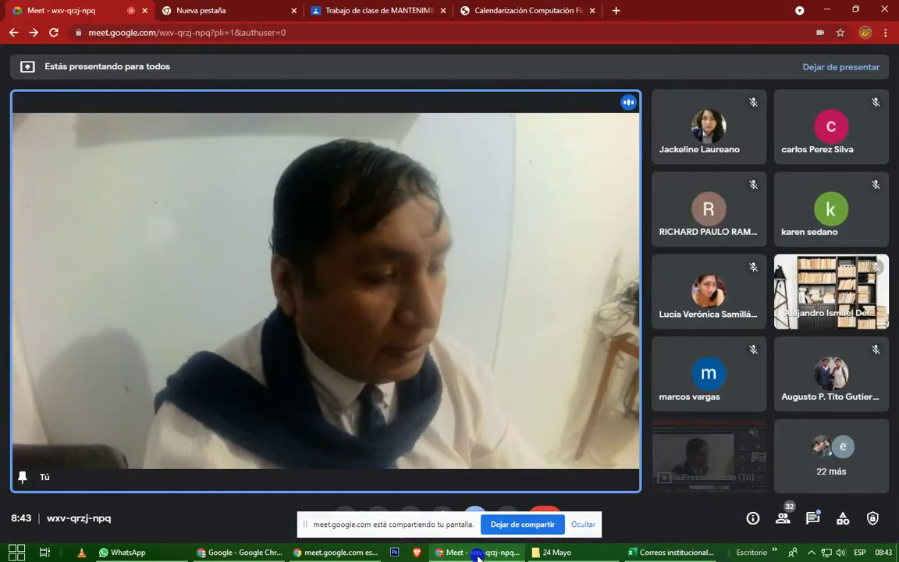
pyautogui.click(478, 554)
pyautogui.click(209, 258)
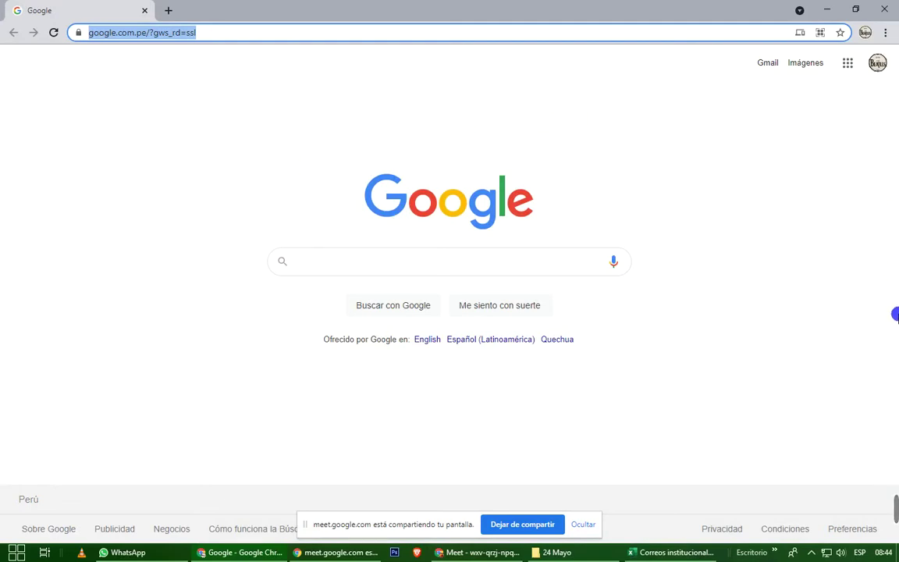
# Magnify the screen to 200%, view the Google account details, then close the account panel.
pyautogui.press('super+plus')
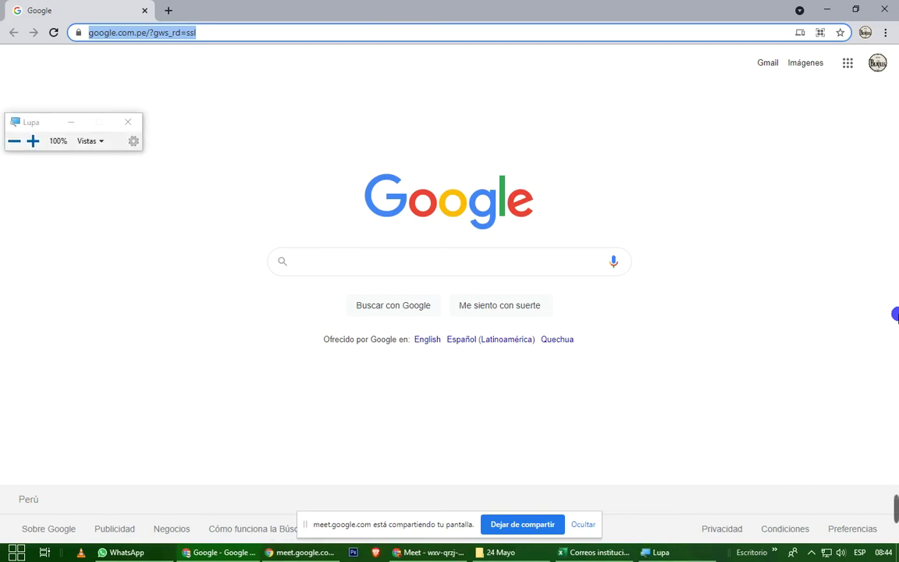
pyautogui.press('super+plus')
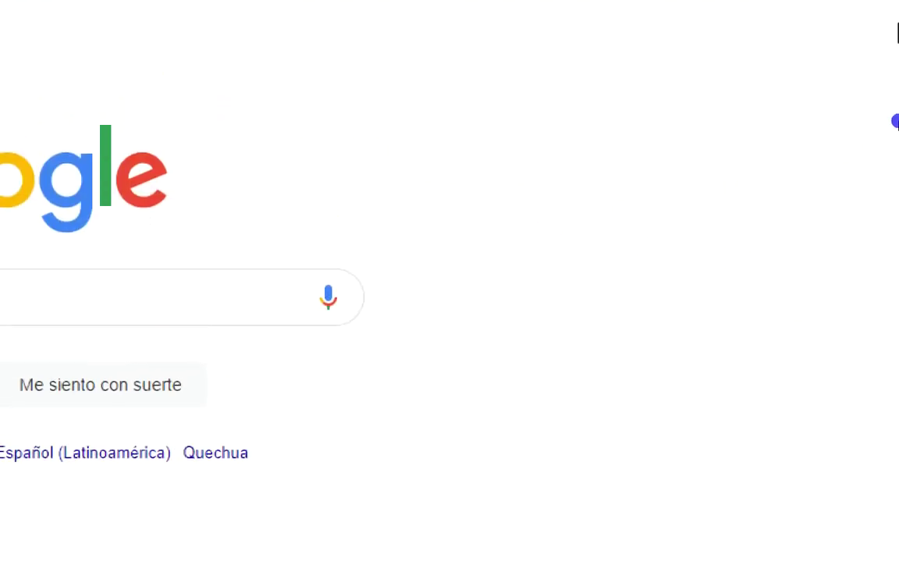
pyautogui.click(873, 132)
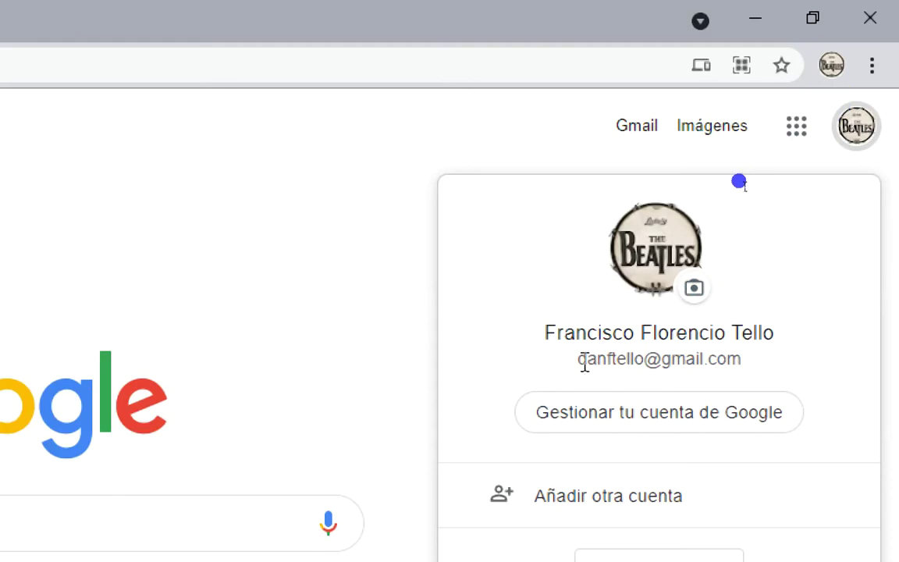
pyautogui.moveTo(578, 360); pyautogui.dragTo(775, 372)
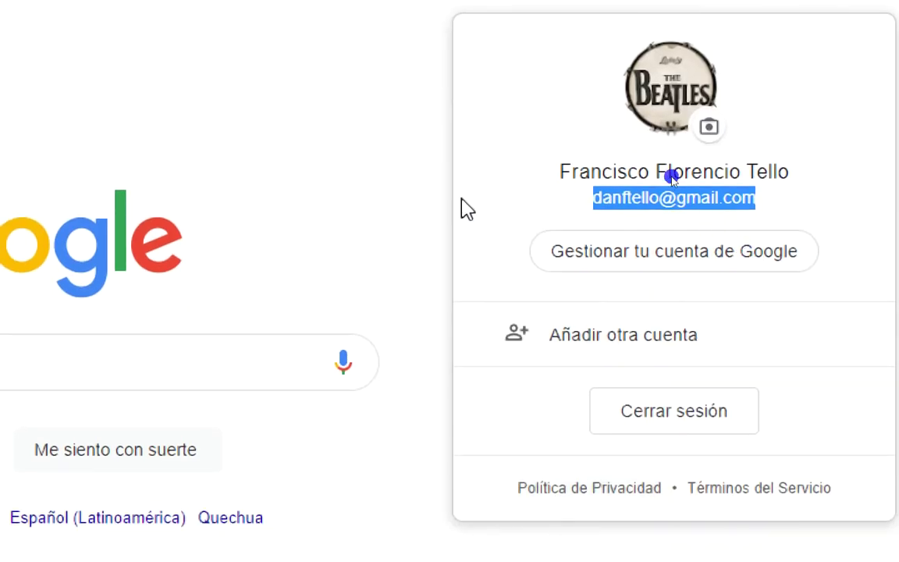
pyautogui.click(443, 164)
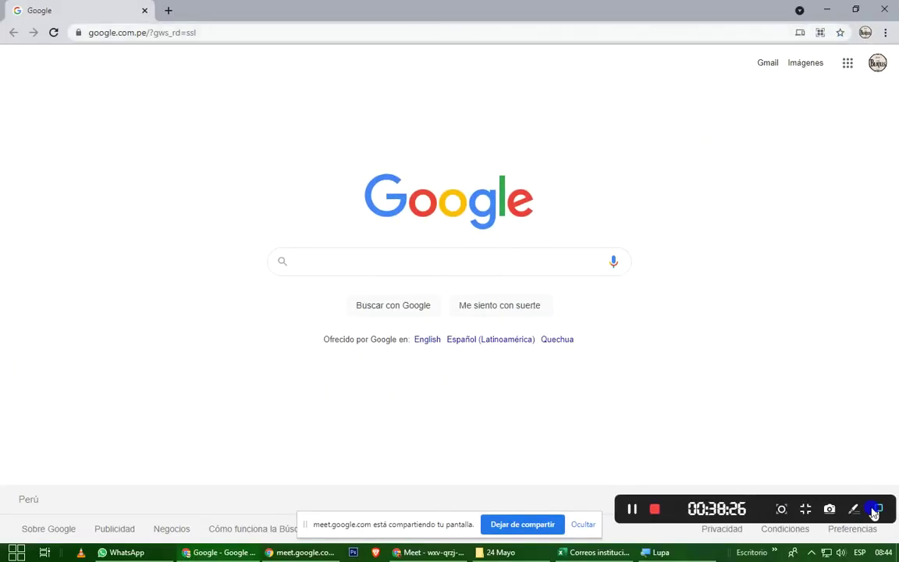
pyautogui.click(858, 511)
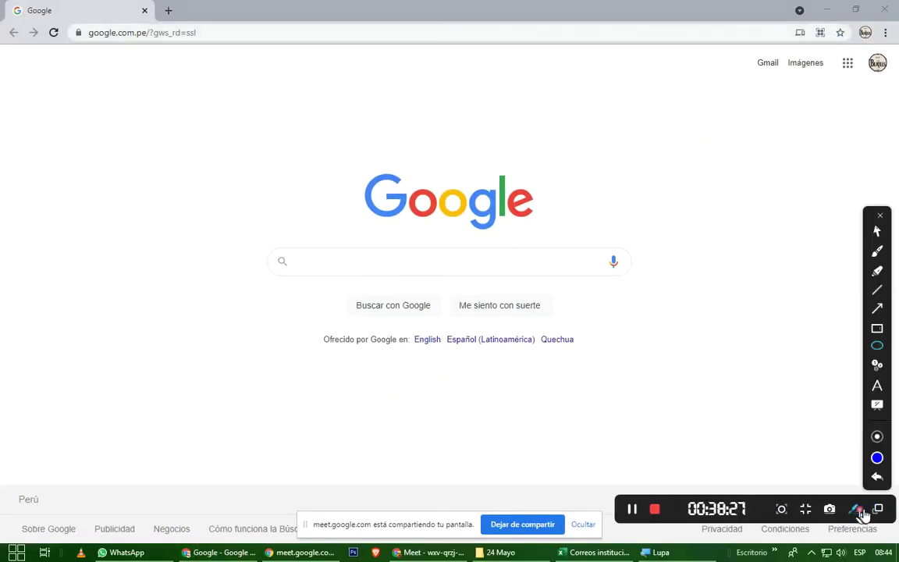
pyautogui.click(877, 309)
pyautogui.moveTo(469, 395); pyautogui.dragTo(858, 76)
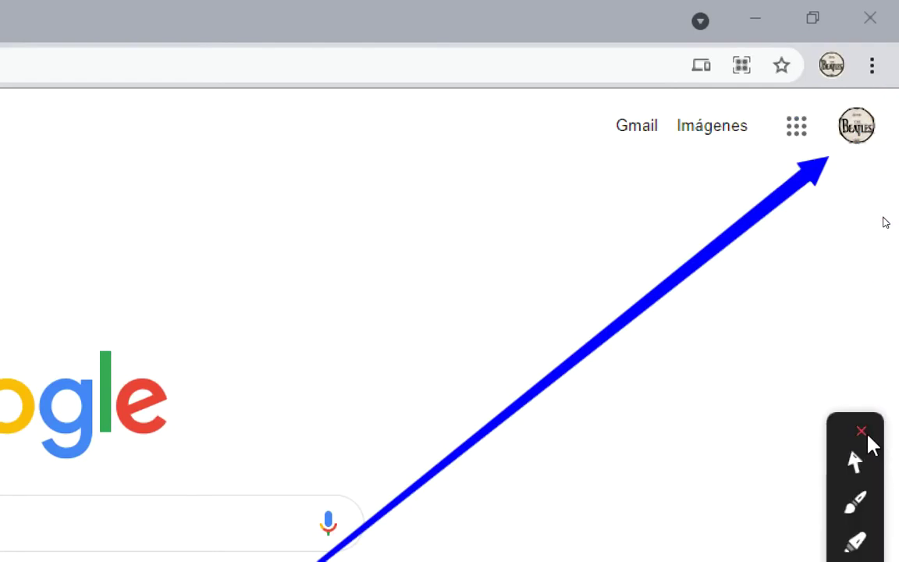
pyautogui.click(862, 430)
pyautogui.click(871, 134)
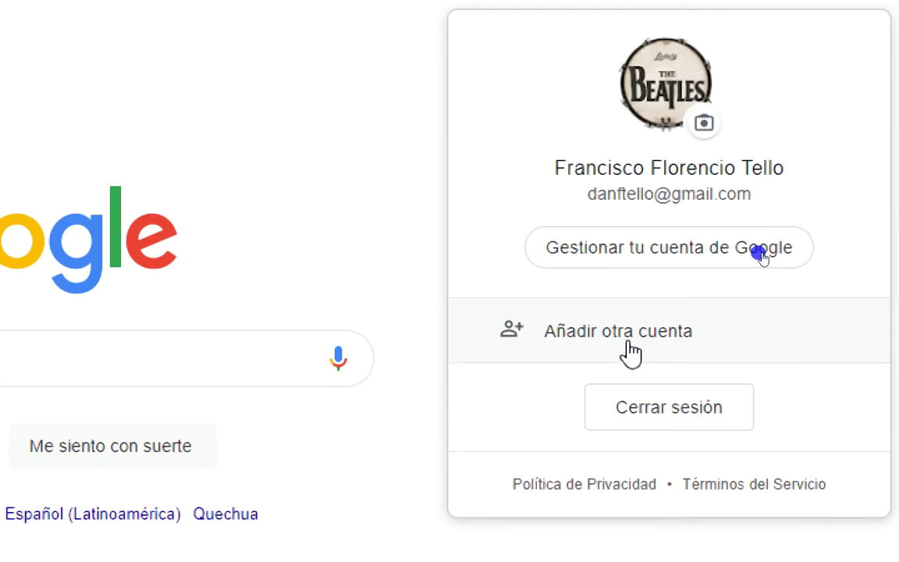
pyautogui.press('super+minus')
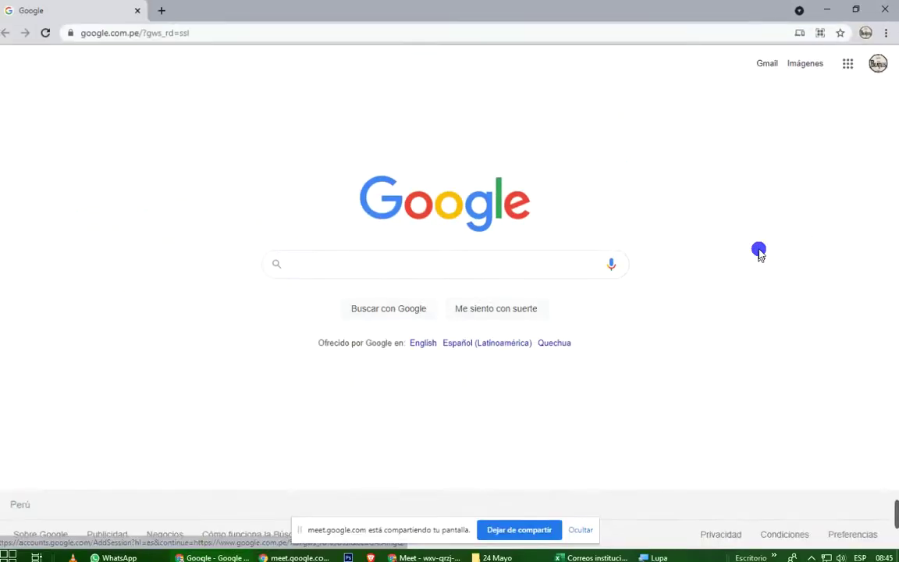
# Start adding another Google account and clear the prefilled sign-in e-mail.
pyautogui.click(877, 64)
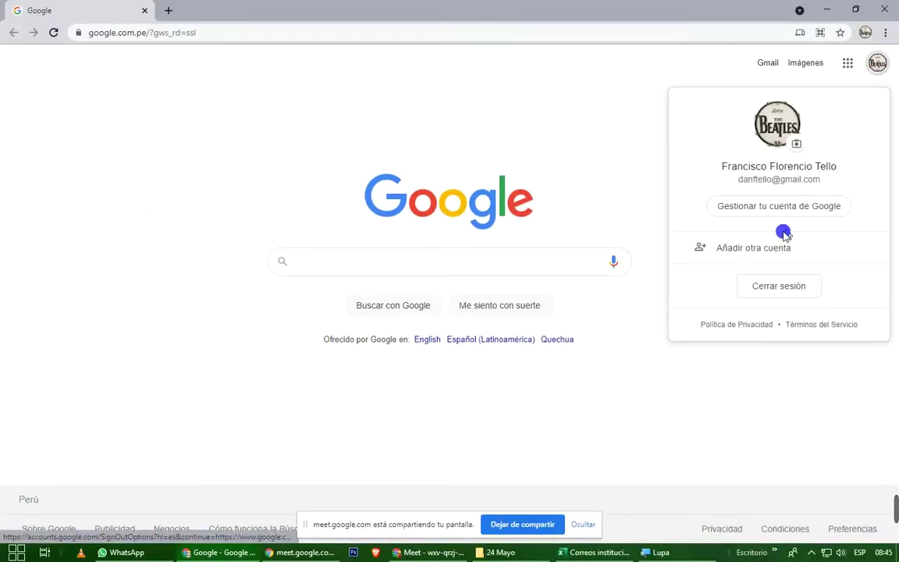
pyautogui.click(764, 253)
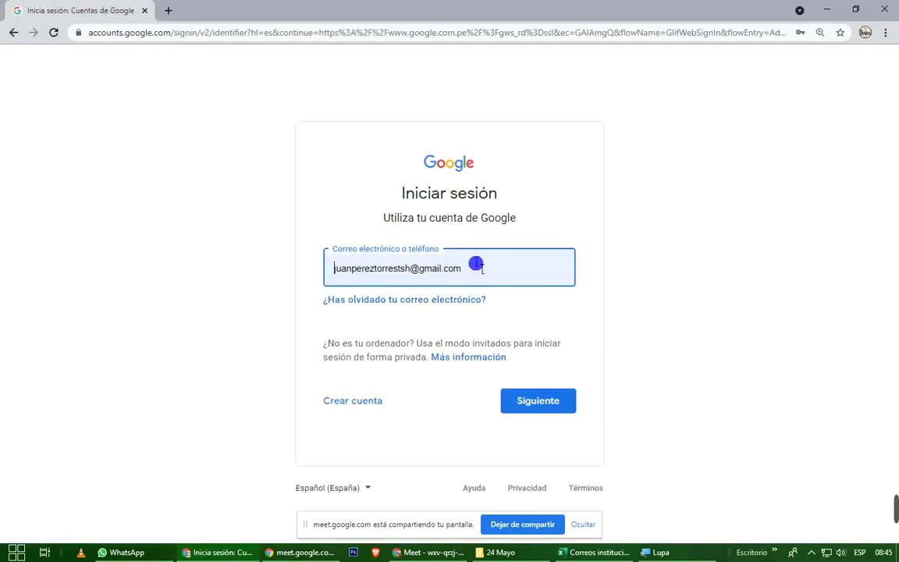
pyautogui.click(484, 268)
pyautogui.moveTo(502, 273); pyautogui.dragTo(309, 272)
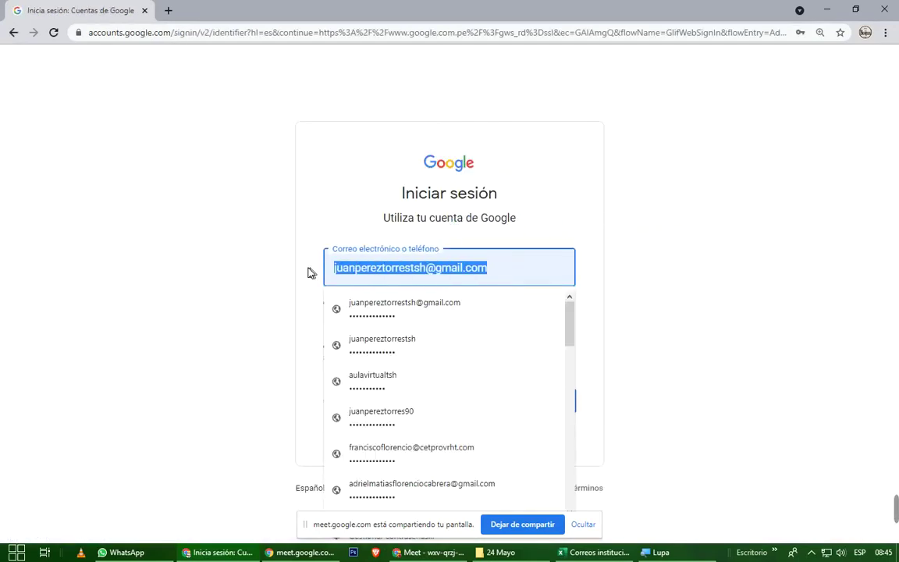
pyautogui.press('BackSpace')
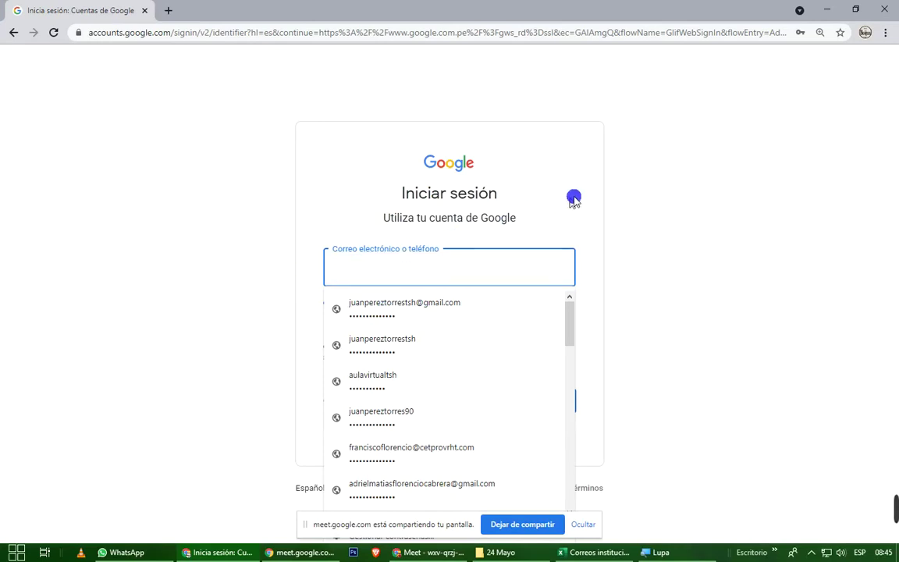
pyautogui.click(682, 194)
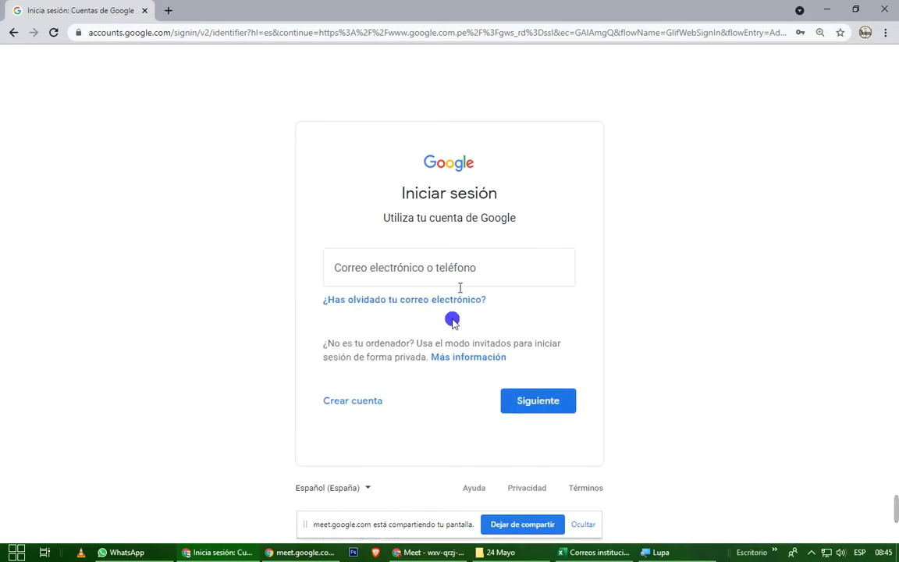
# Copy the student's institutional e-mail from cell D36 and return to the sign-in field.
pyautogui.click(585, 553)
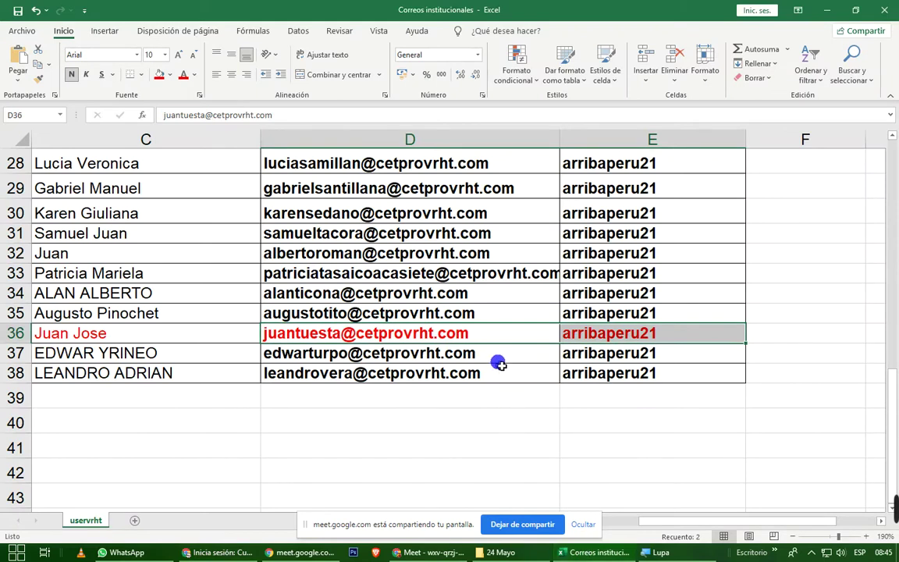
pyautogui.click(488, 336)
pyautogui.doubleClick(488, 335)
pyautogui.moveTo(488, 336); pyautogui.dragTo(231, 333)
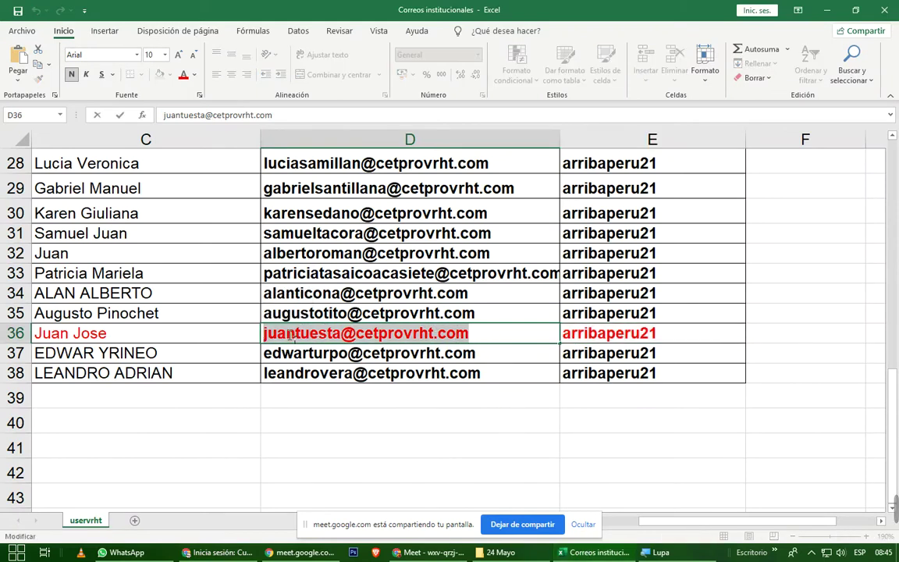
pyautogui.rightClick(291, 329)
pyautogui.click(337, 361)
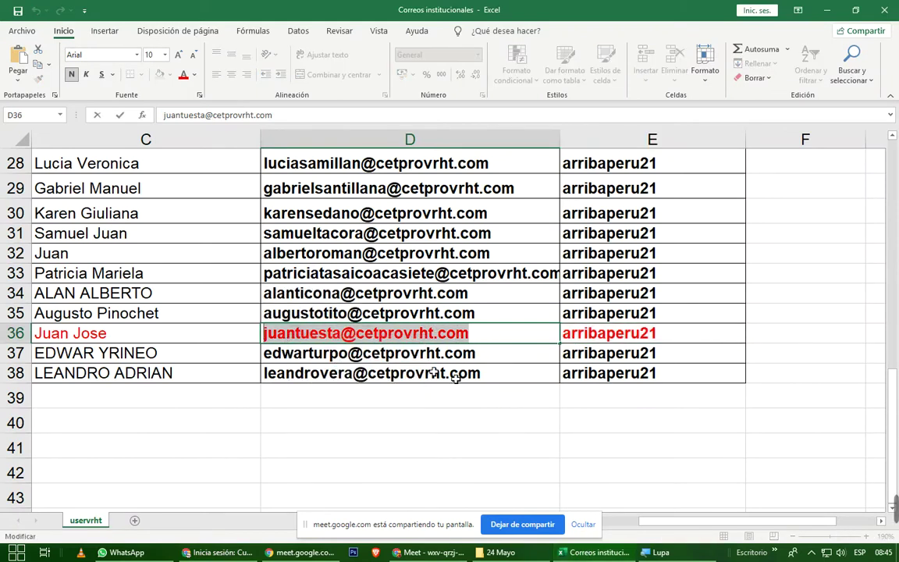
pyautogui.click(805, 285)
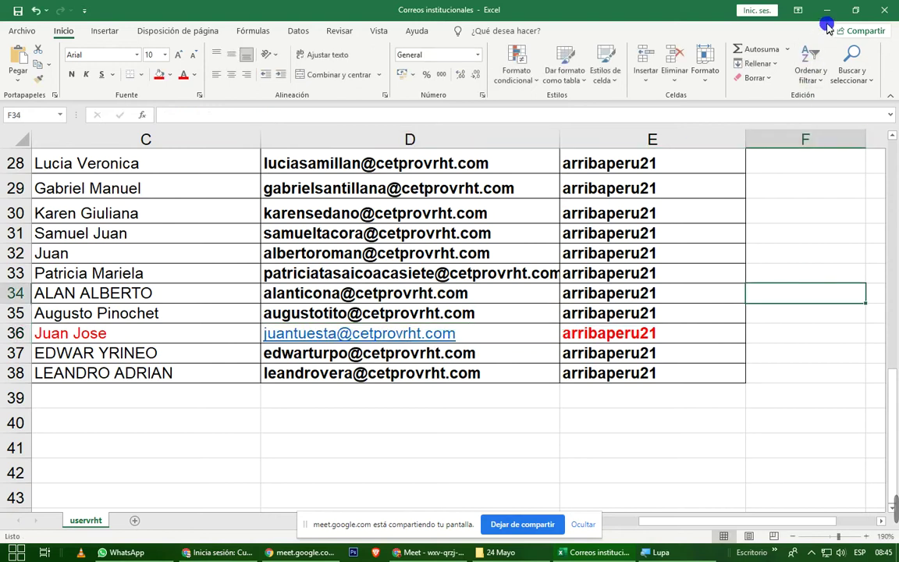
pyautogui.click(745, 11)
pyautogui.click(466, 269)
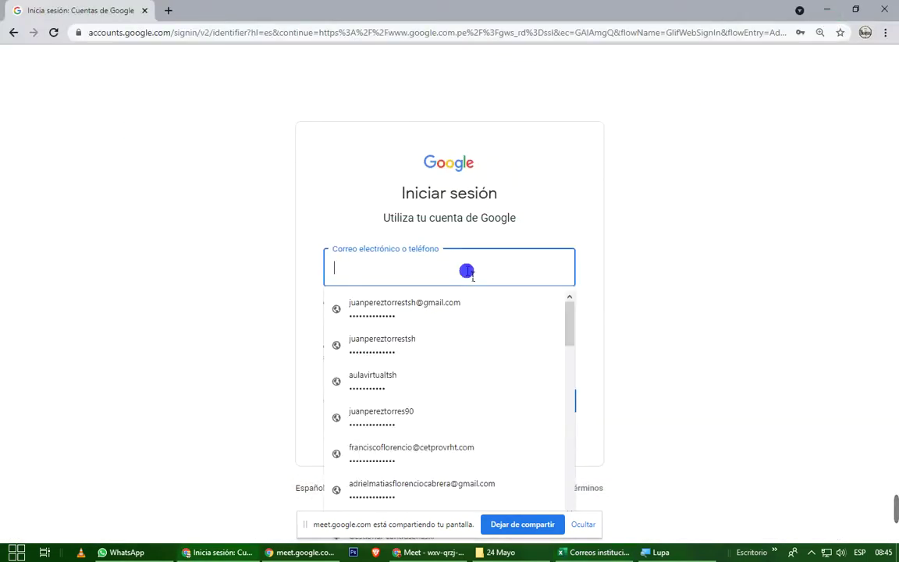
# Paste the student's institutional e-mail, continue to the password step, and clear the password field.
pyautogui.hotkey('ctrl', 'v')
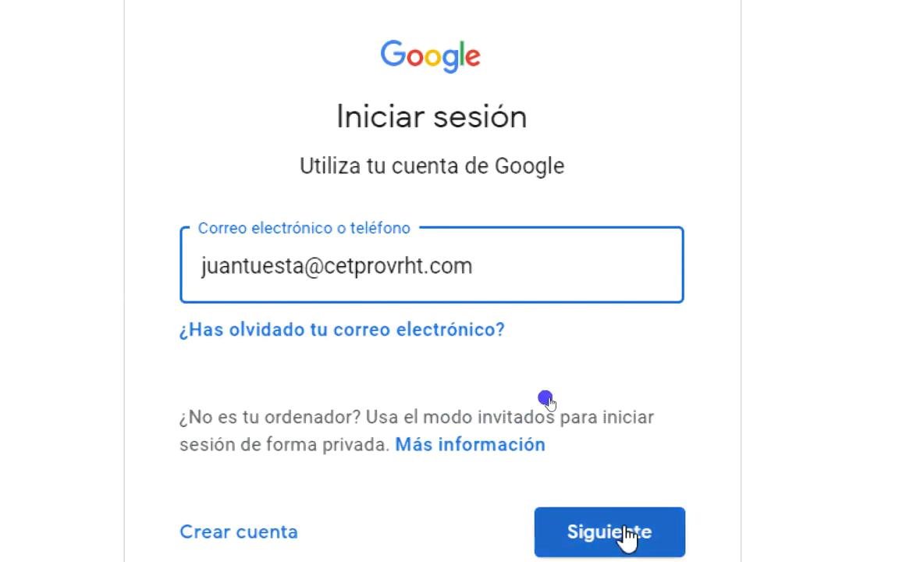
pyautogui.click(627, 535)
pyautogui.hotkey('ctrl', 'v')
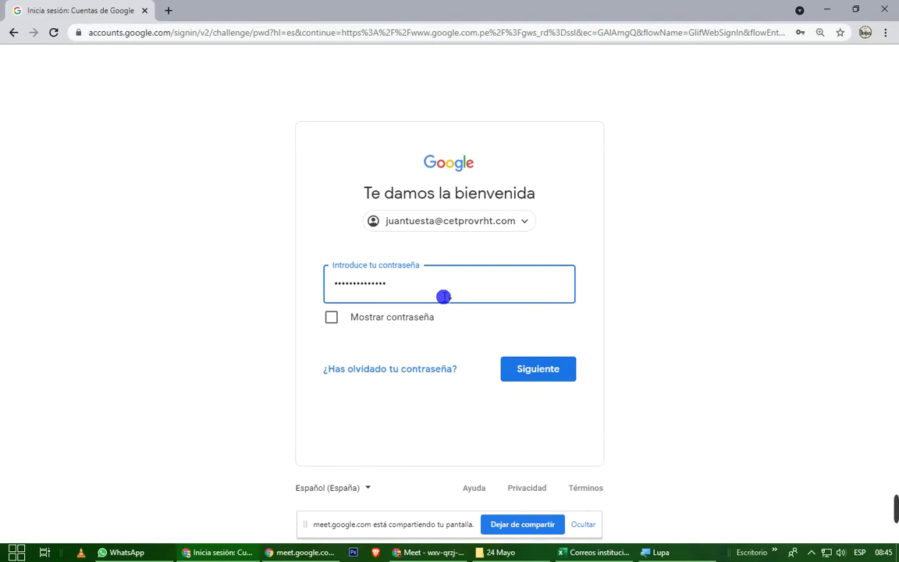
pyautogui.hotkey('ctrl', 'a')
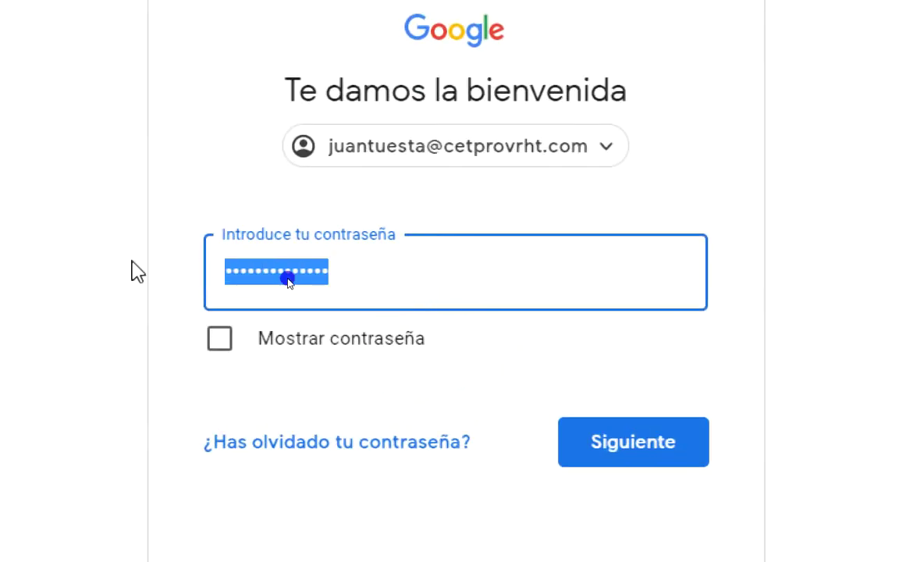
pyautogui.press('BackSpace')
pyautogui.click(288, 280)
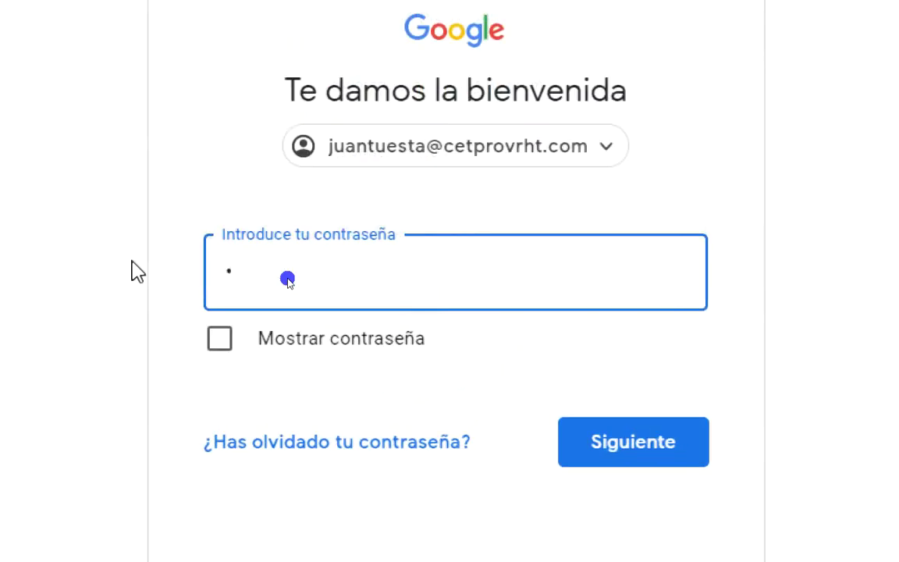
# Retype the account password, briefly showing it to verify against the spreadsheet.
pyautogui.click(221, 339)
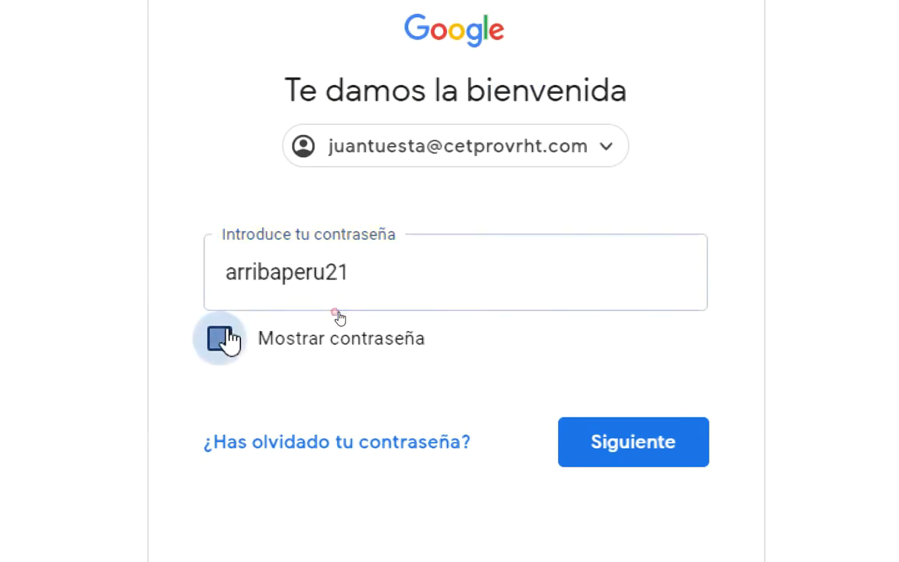
pyautogui.click(221, 338)
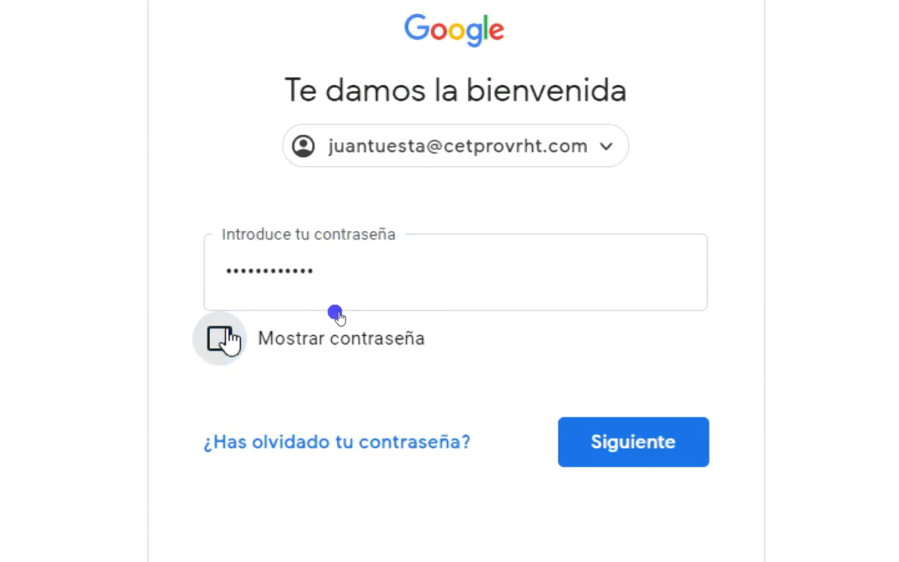
pyautogui.click(624, 555)
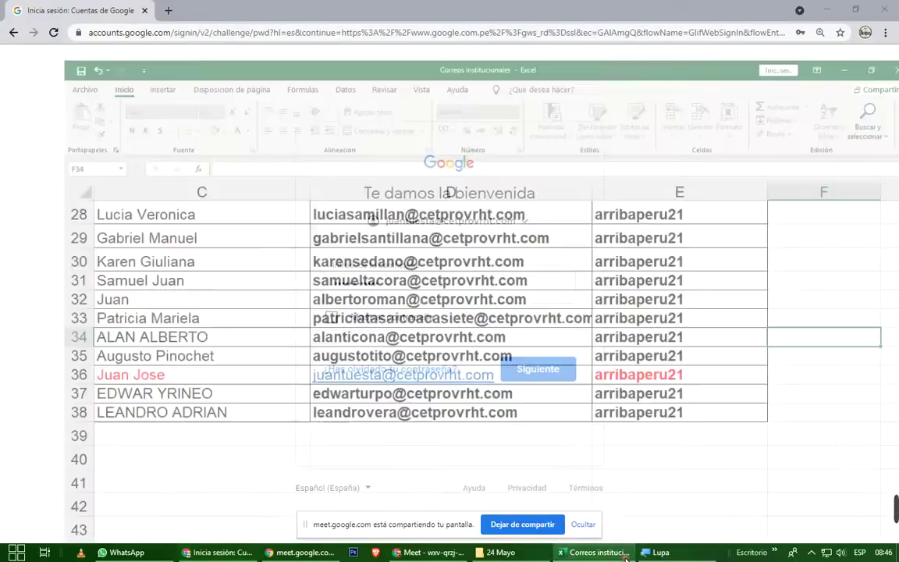
pyautogui.click(625, 556)
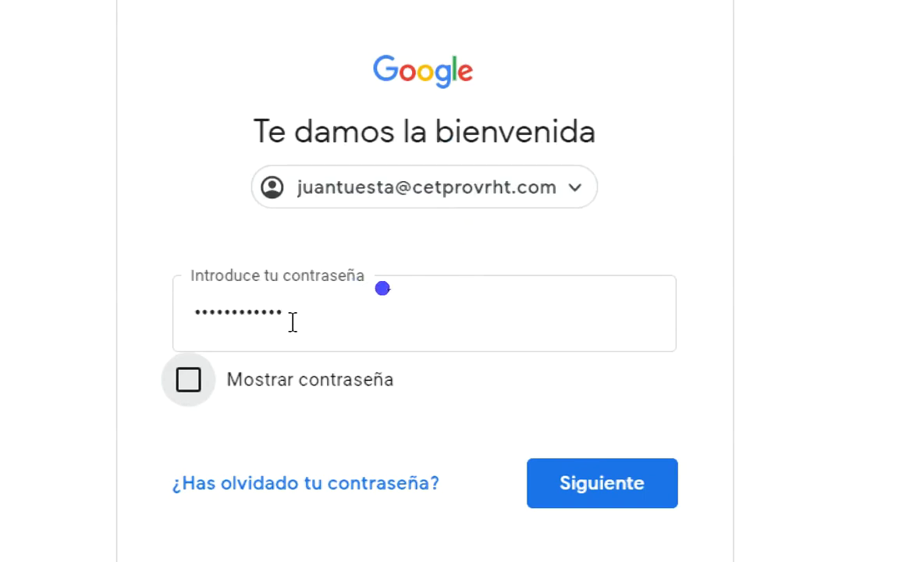
# Submit the password, then accept the welcome terms for the new institutional account.
pyautogui.click(596, 485)
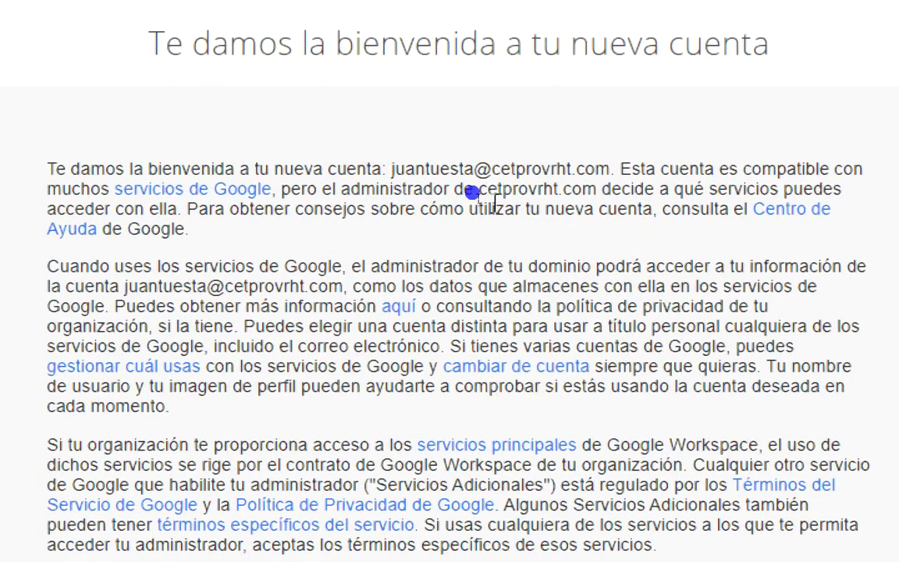
pyautogui.moveTo(492, 169); pyautogui.dragTo(614, 168)
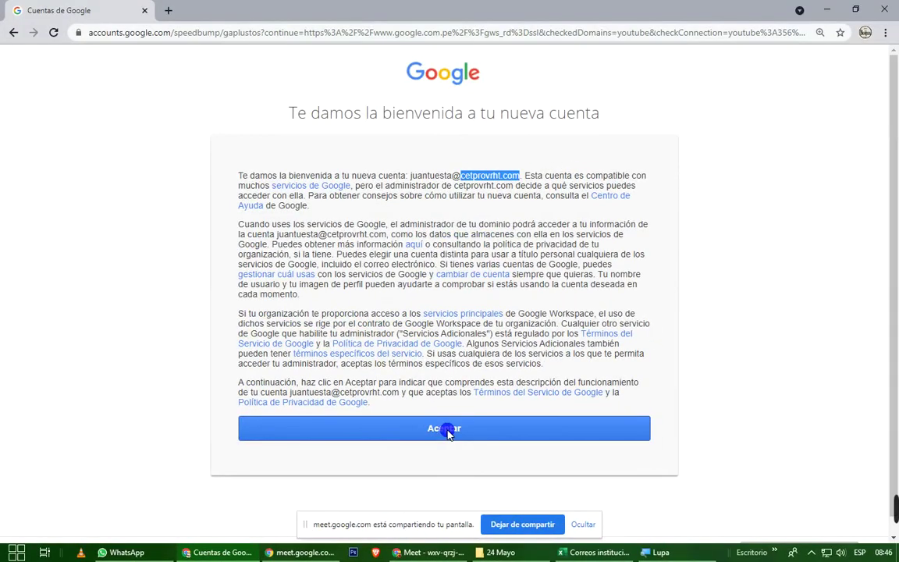
pyautogui.click(453, 432)
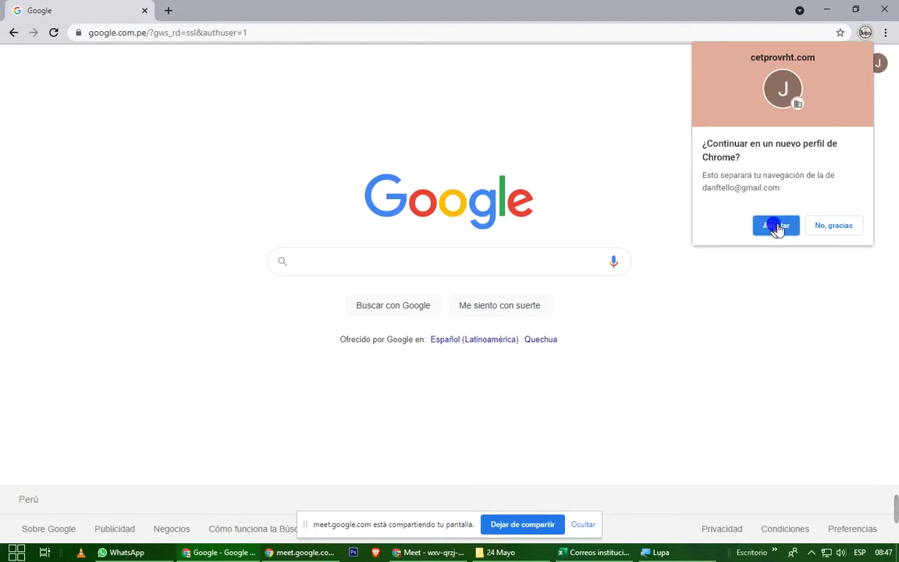
# Continue in a new Chrome profile colored dark purple.
pyautogui.click(777, 226)
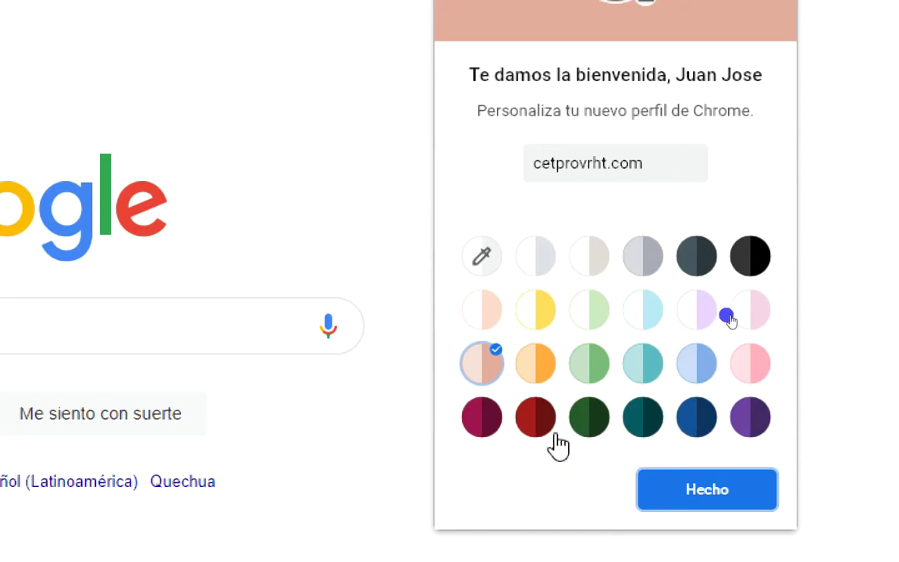
pyautogui.click(747, 427)
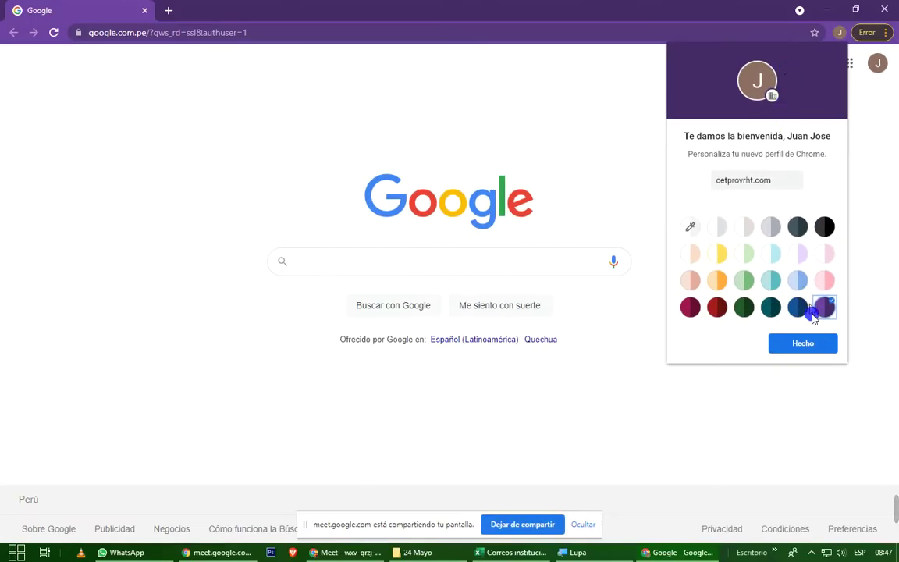
pyautogui.click(816, 347)
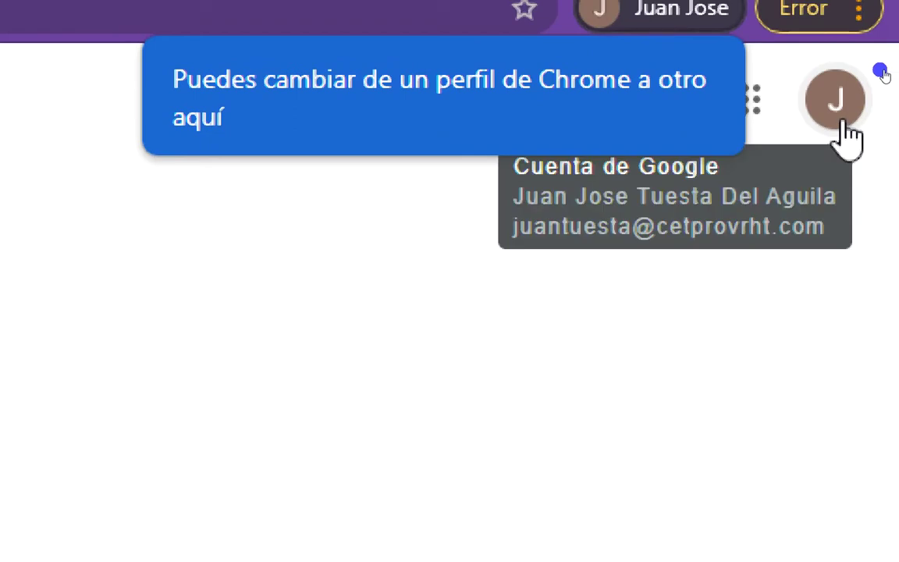
# Review the signed-in account's name and e-mail, and select its address in the account panel.
pyautogui.click(835, 99)
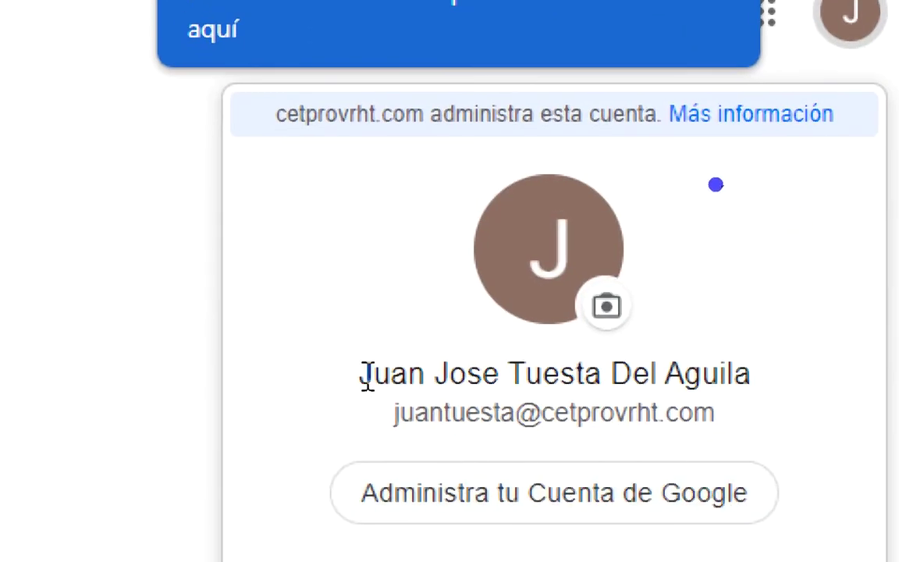
pyautogui.moveTo(366, 378); pyautogui.dragTo(753, 379)
pyautogui.moveTo(400, 416); pyautogui.dragTo(711, 431)
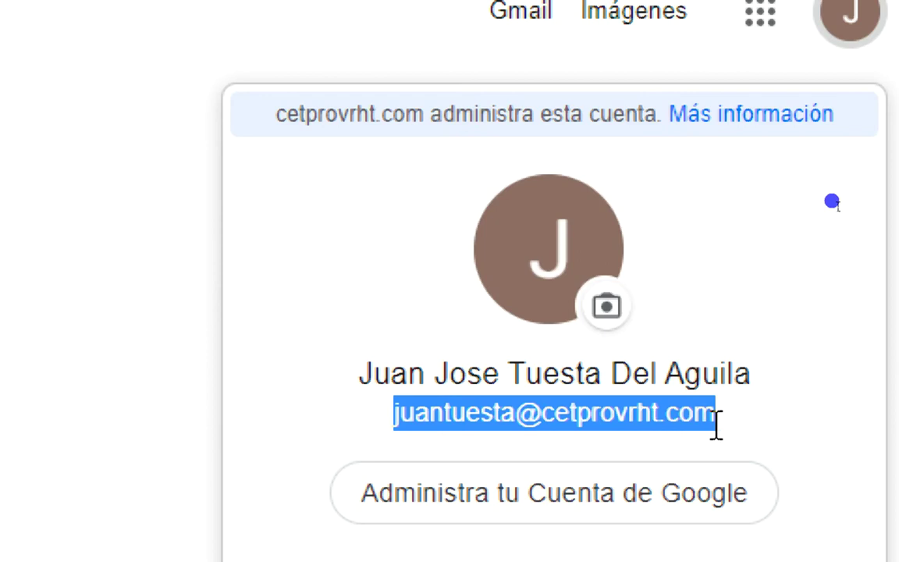
pyautogui.press('Escape')
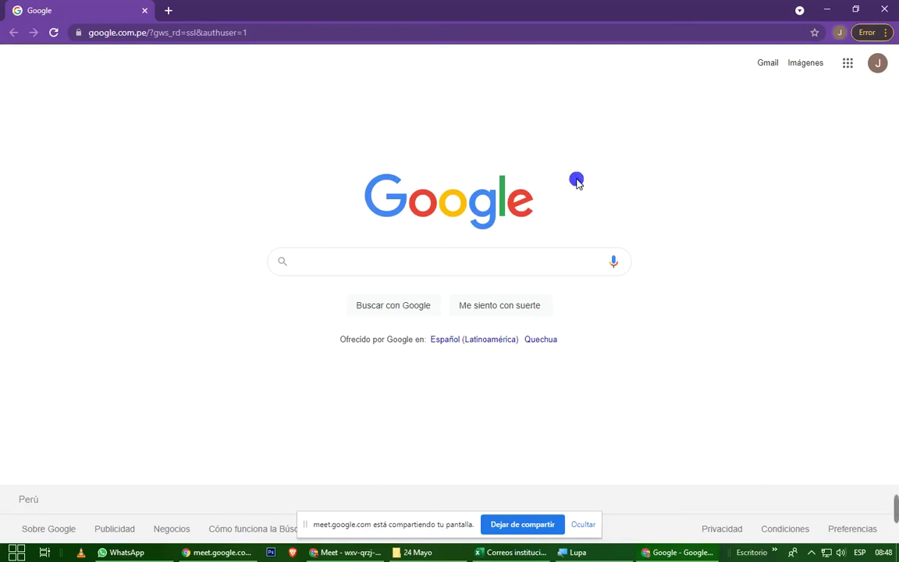
pyautogui.click(877, 64)
pyautogui.tripleClick(798, 177)
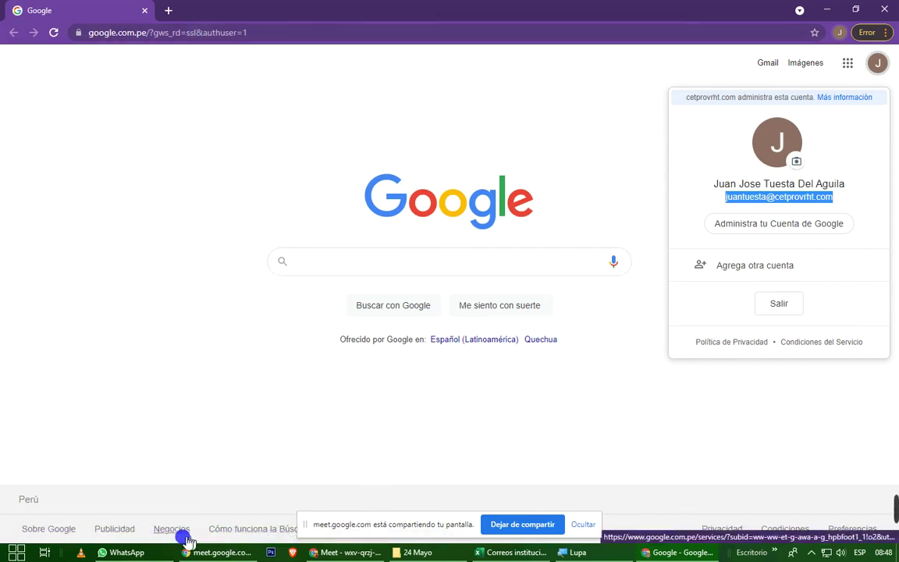
pyautogui.click(156, 552)
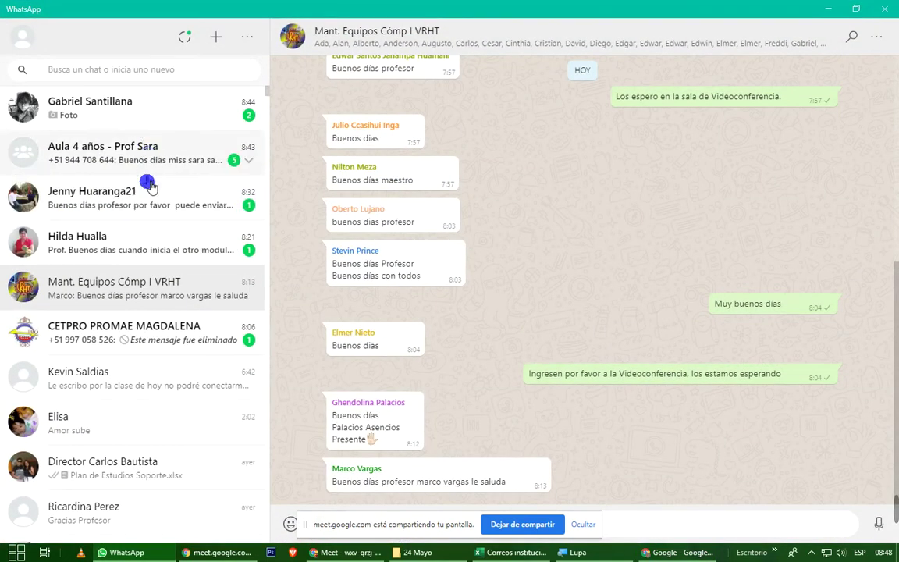
# Select the class Meet link in WhatsApp, paste it into Chrome's address bar, then revert and clear it.
pyautogui.scroll(5, 491, 292)
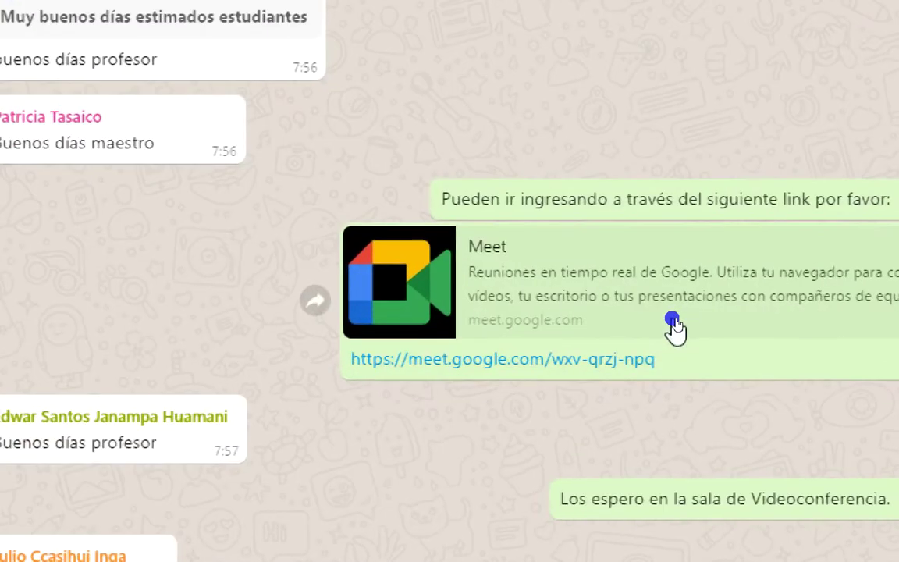
pyautogui.moveTo(662, 360); pyautogui.dragTo(350, 362)
pyautogui.press('super+c')
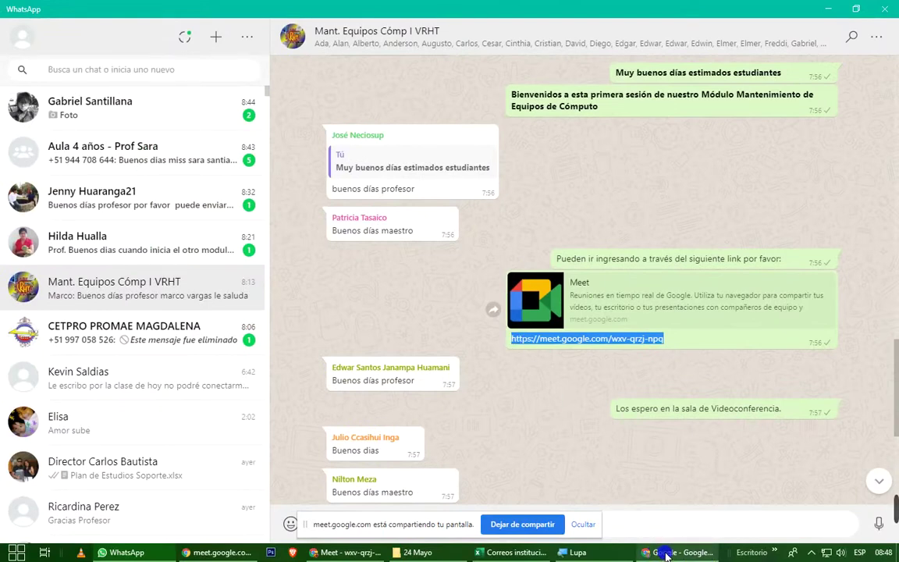
pyautogui.click(666, 552)
pyautogui.click(529, 33)
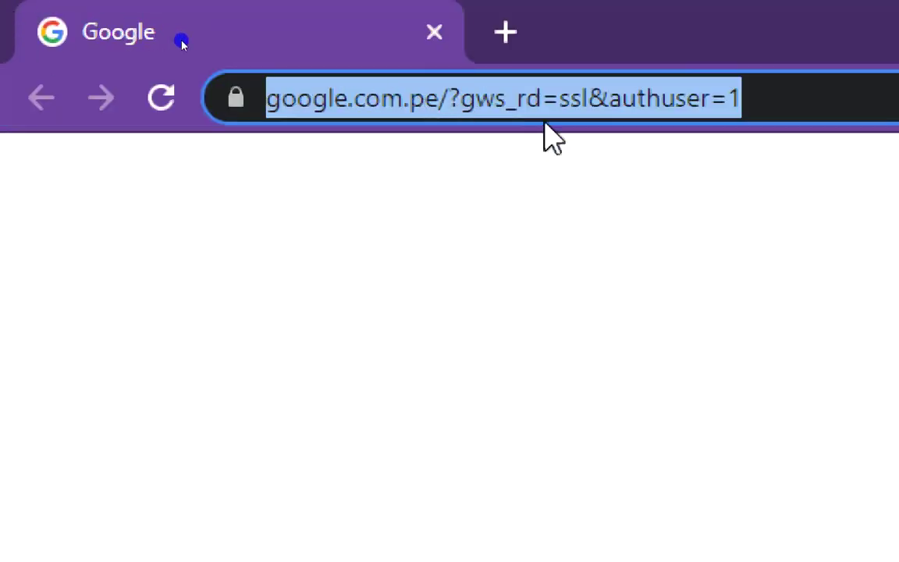
pyautogui.rightClick(497, 117)
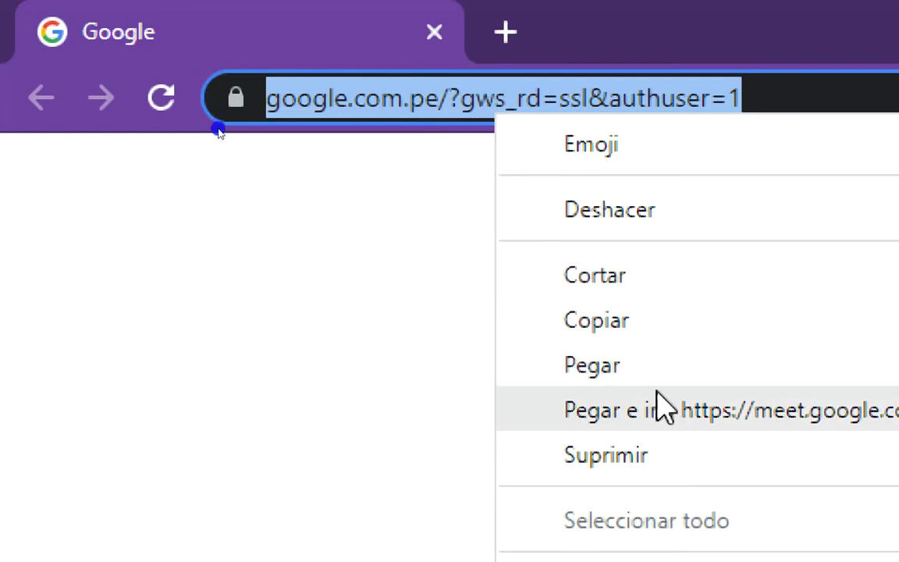
pyautogui.click(653, 373)
pyautogui.press('Escape')
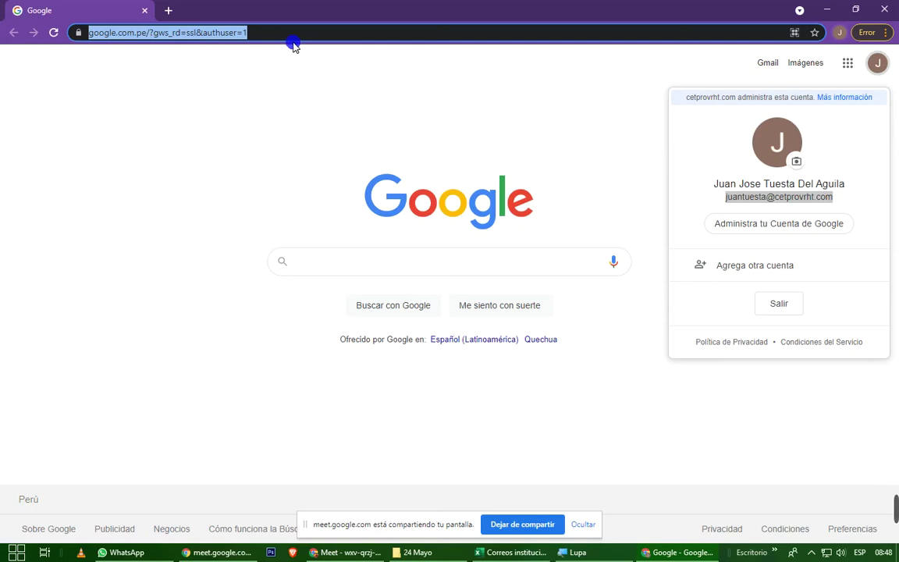
pyautogui.press('BackSpace')
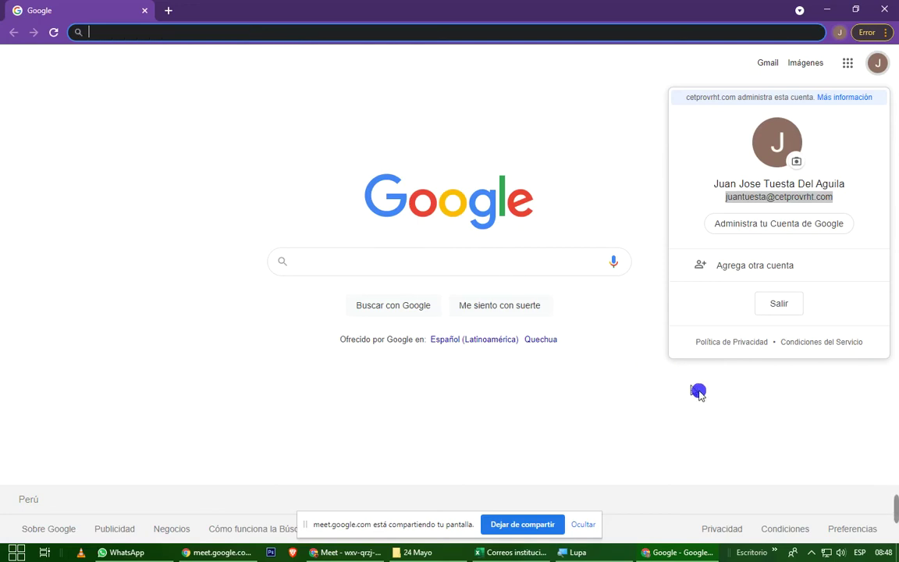
pyautogui.click(698, 392)
# Draw an ApowerREC arrow pointing at the Google apps grid, then remove it.
pyautogui.moveTo(895, 488)
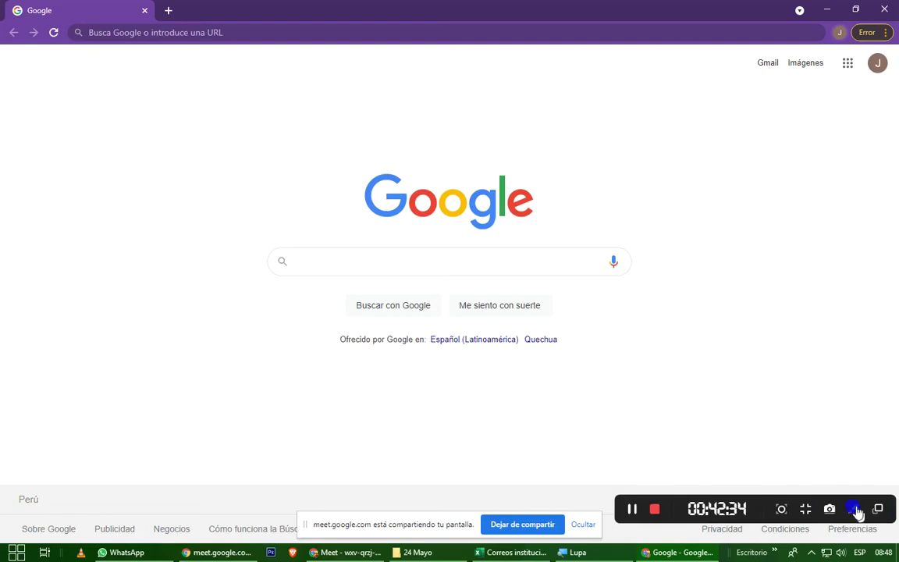
pyautogui.click(858, 511)
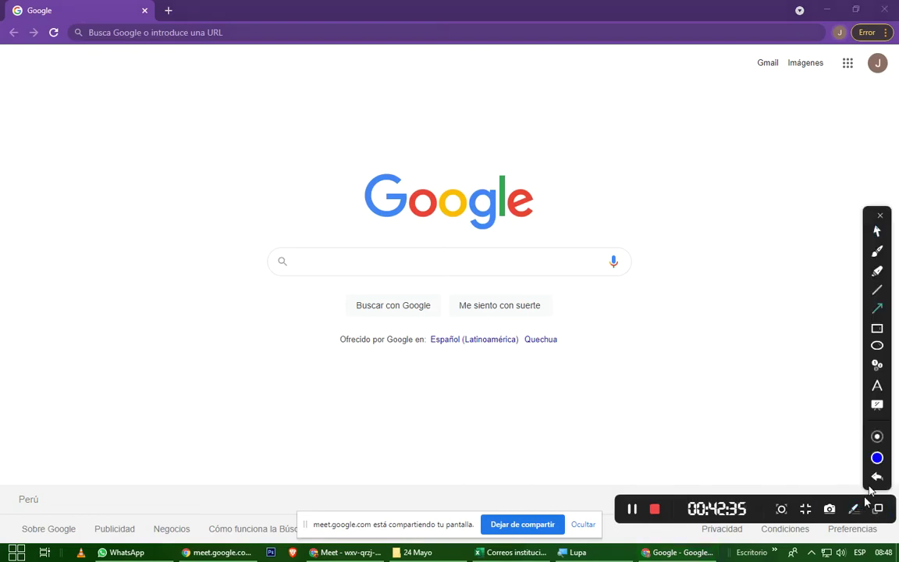
pyautogui.click(878, 311)
pyautogui.moveTo(513, 379)
pyautogui.mouseDown()
pyautogui.moveTo(594, 347)
pyautogui.moveTo(762, 159)
pyautogui.moveTo(853, 85)
pyautogui.mouseUp()
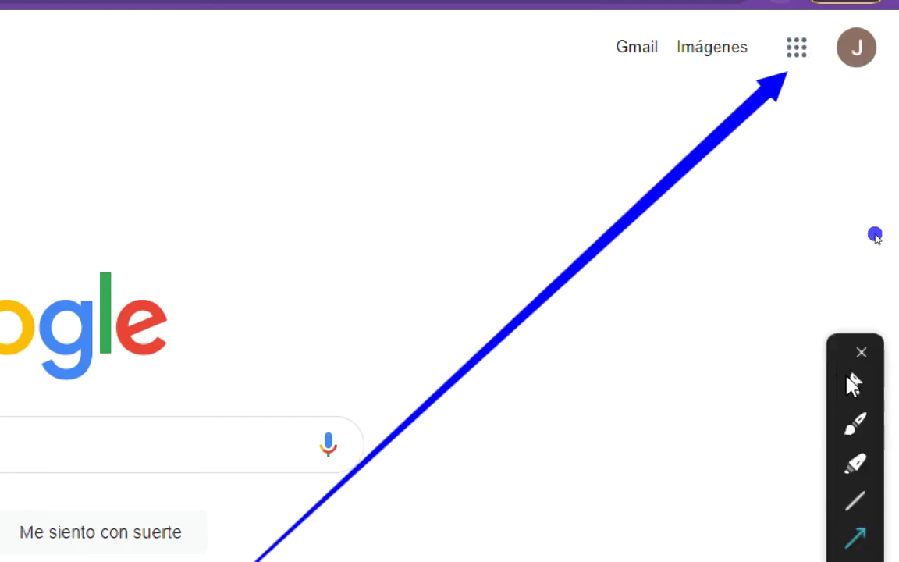
pyautogui.click(862, 353)
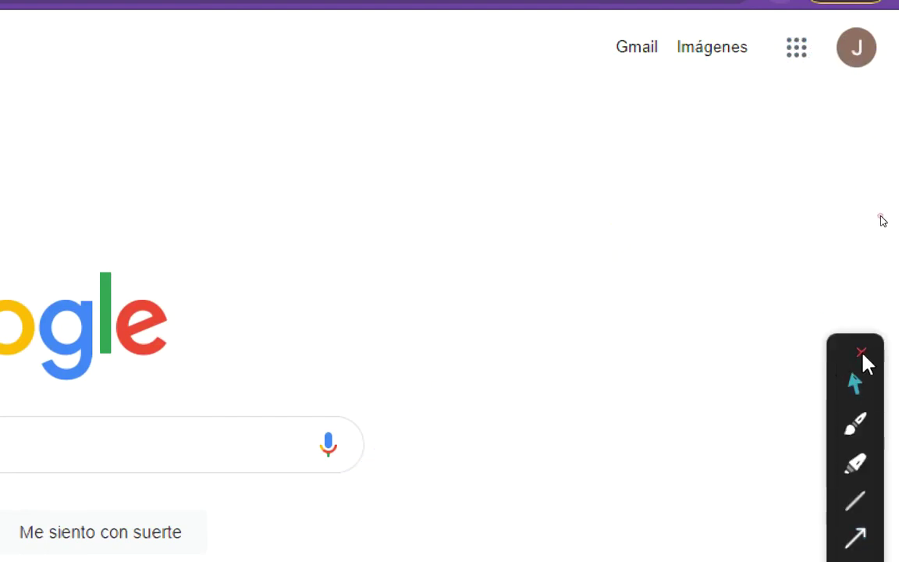
# Open the Google apps list and scroll through it to locate Classroom.
pyautogui.click(797, 52)
pyautogui.scroll(-10, 765, 406)
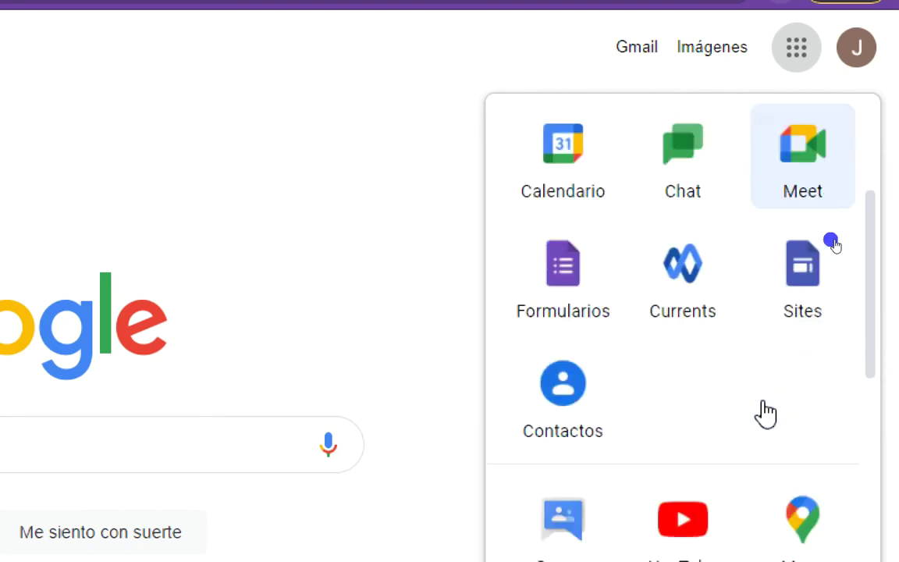
pyautogui.scroll(-3, 753, 427)
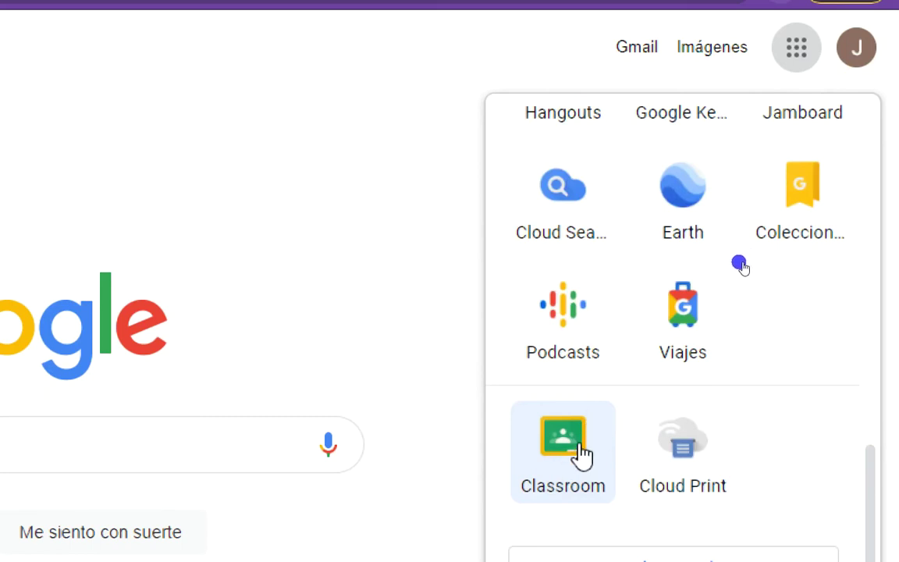
pyautogui.click(856, 56)
pyautogui.click(796, 48)
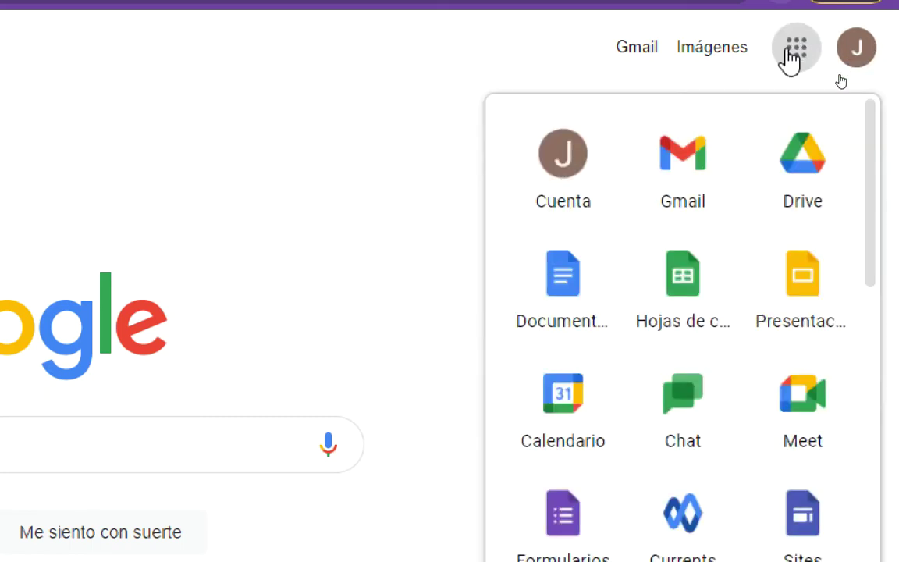
pyautogui.scroll(-3, 609, 500)
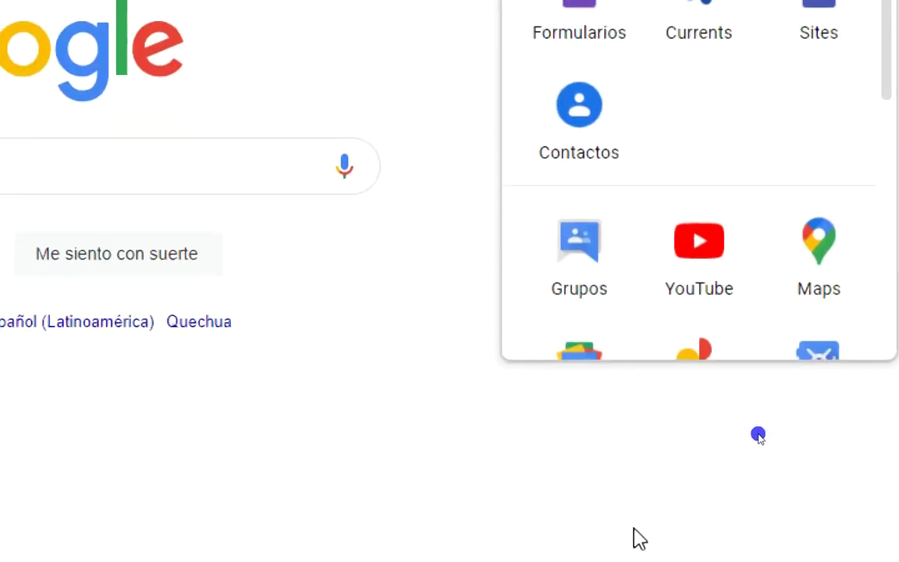
pyautogui.scroll(-5, 634, 536)
pyautogui.scroll(-4, 652, 264)
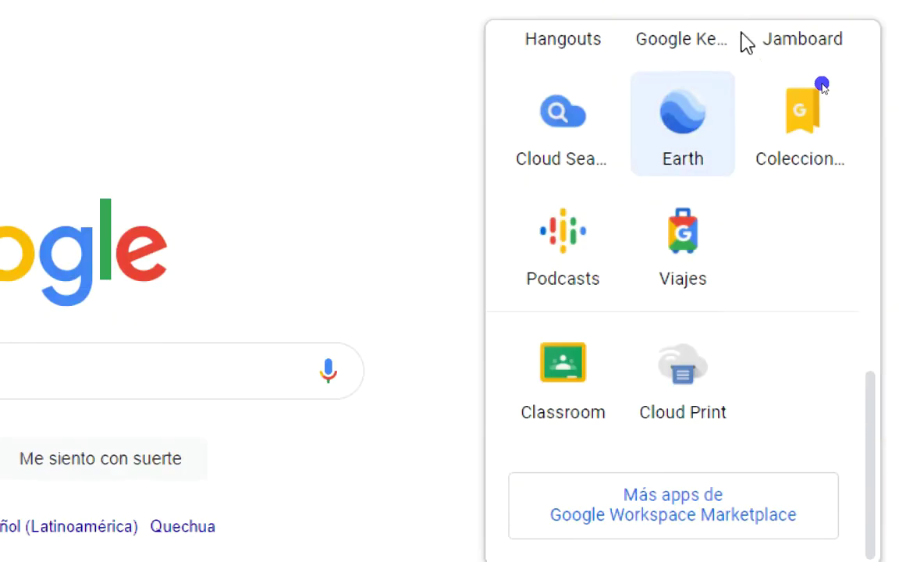
pyautogui.scroll(8, 731, 226)
pyautogui.scroll(1, 703, 234)
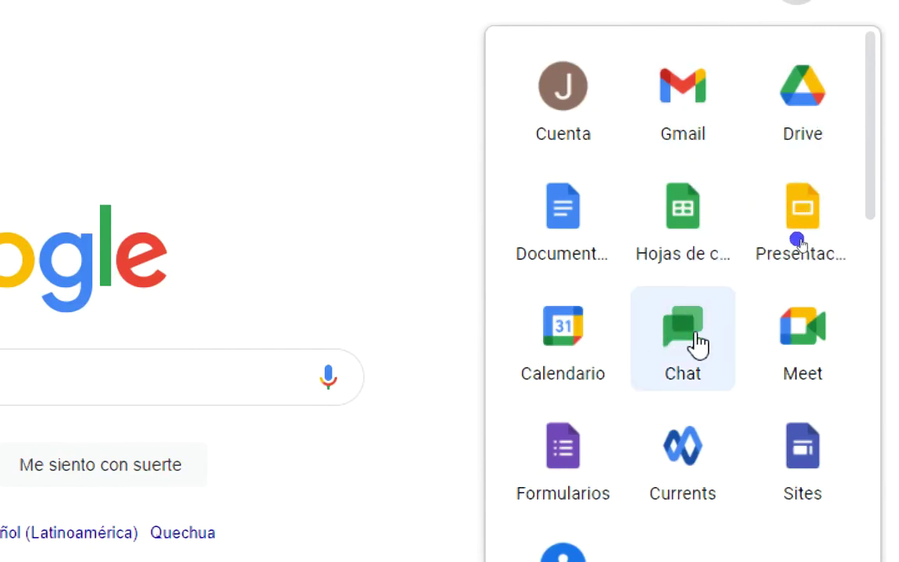
pyautogui.scroll(-1, 665, 340)
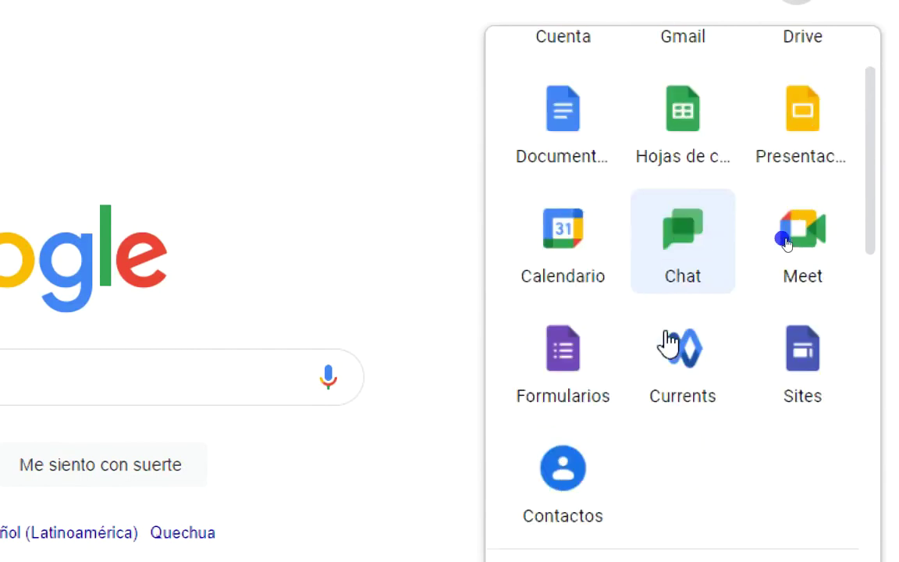
pyautogui.scroll(1, 664, 343)
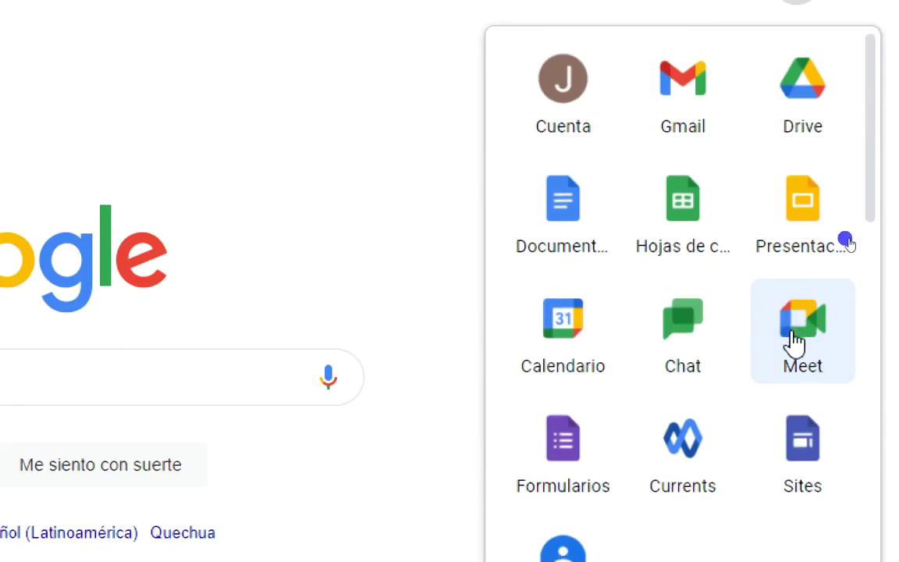
pyautogui.scroll(-5, 793, 345)
pyautogui.scroll(-1, 625, 195)
pyautogui.scroll(-6, 673, 272)
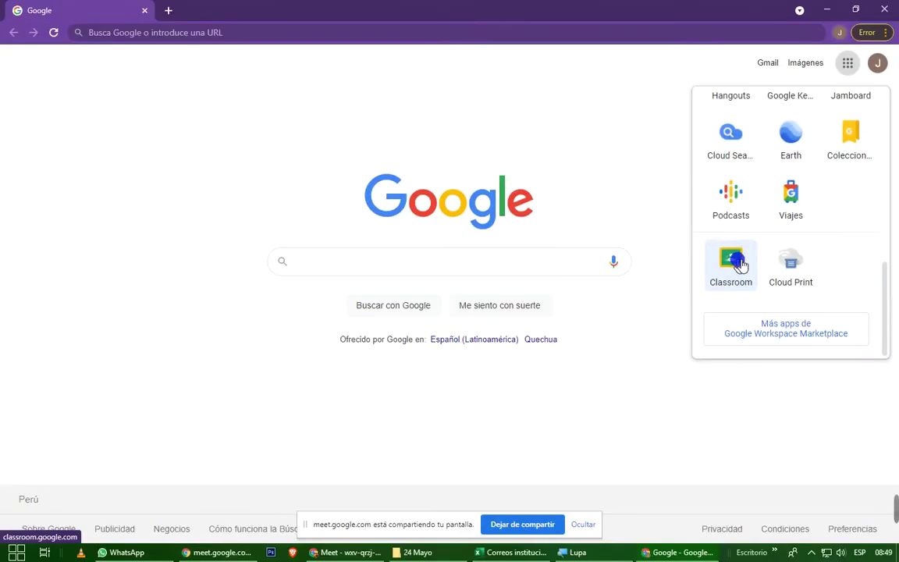
# Open Google Classroom in a new tab and admit the latecomer waiting in the Meet call.
pyautogui.click(734, 262)
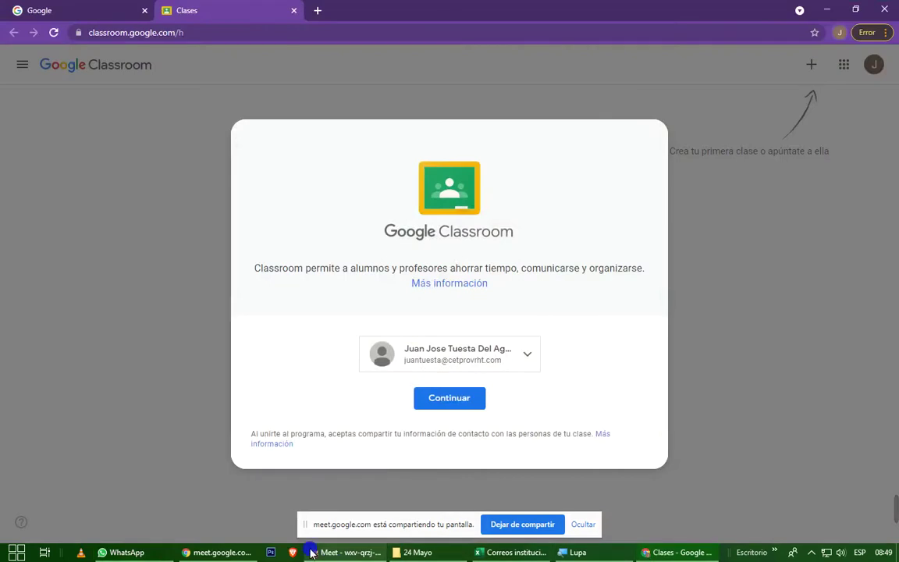
pyautogui.click(347, 552)
pyautogui.click(569, 139)
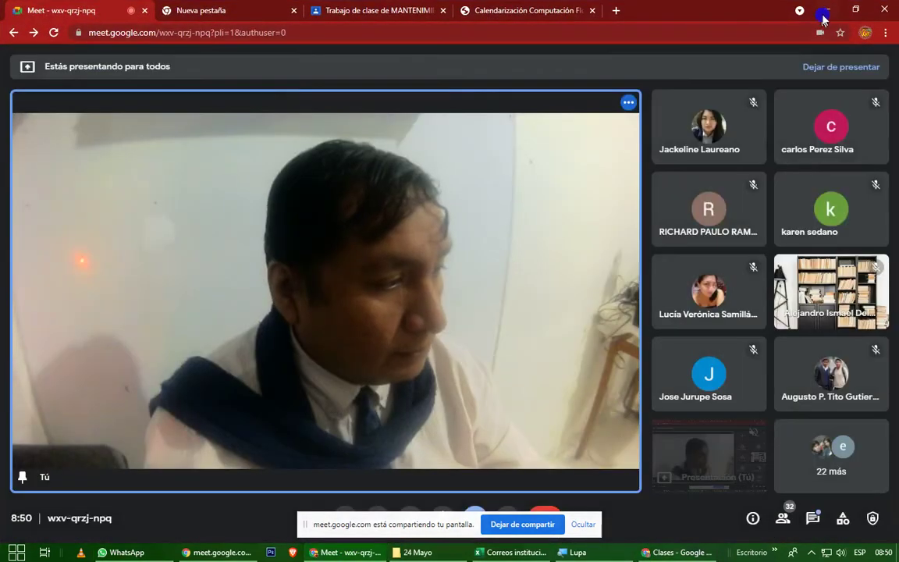
pyautogui.click(827, 12)
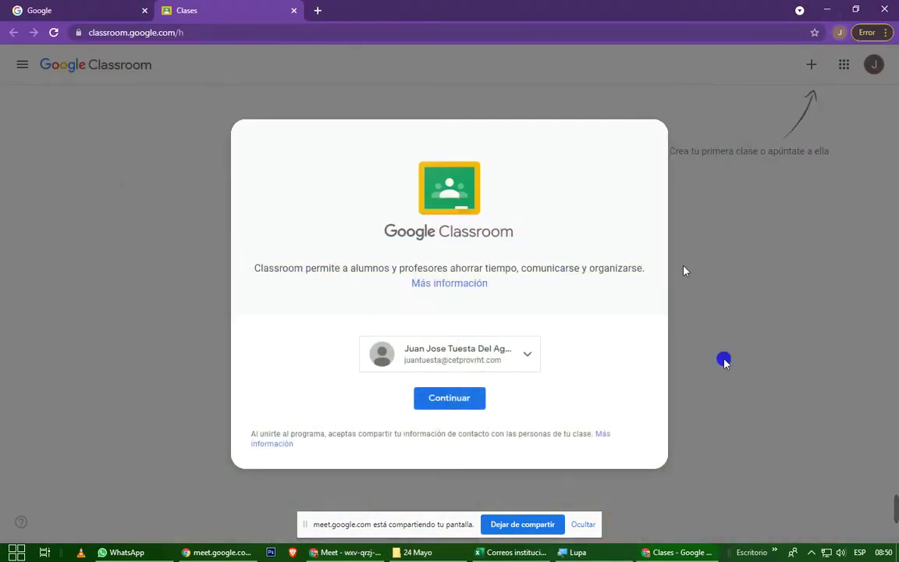
# Continue with the signed-in student account to reach the Elige tu función prompt.
pyautogui.moveTo(896, 522)
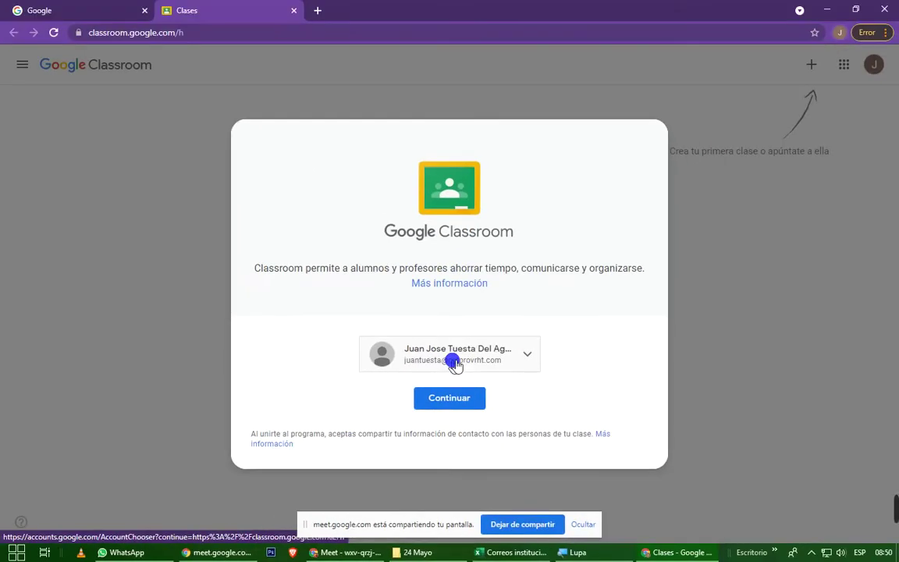
pyautogui.click(460, 398)
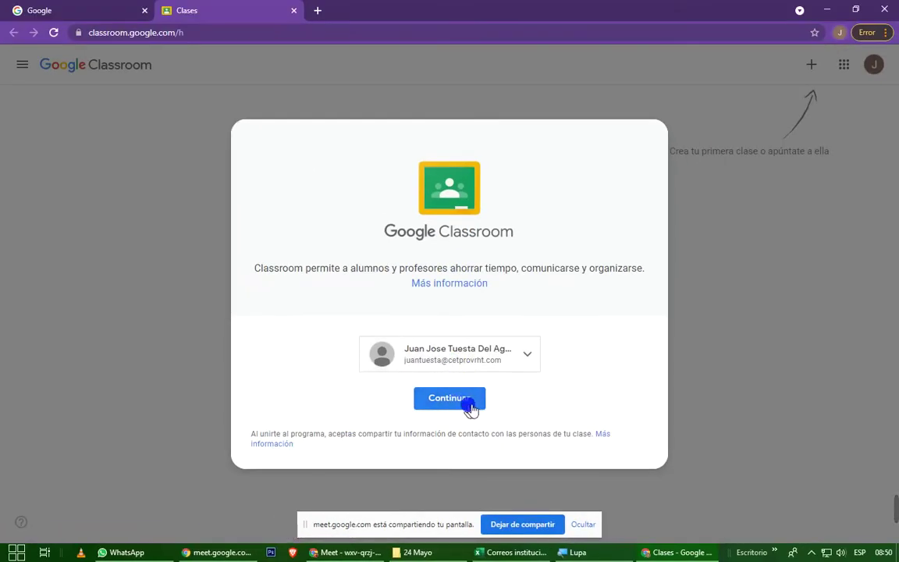
pyautogui.click(468, 405)
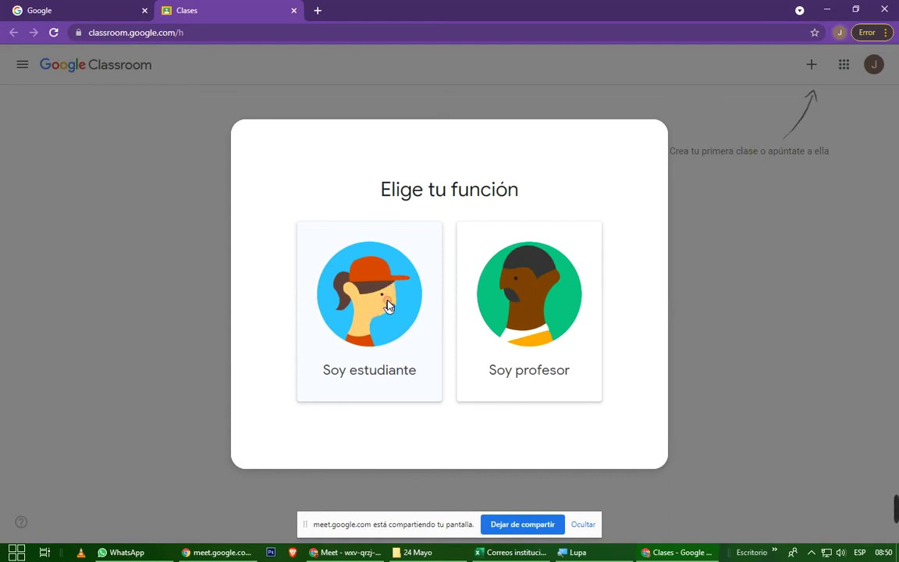
# Choose Soy estudiante, then show the Unirse a una clase / Crear una clase options.
pyautogui.click(388, 304)
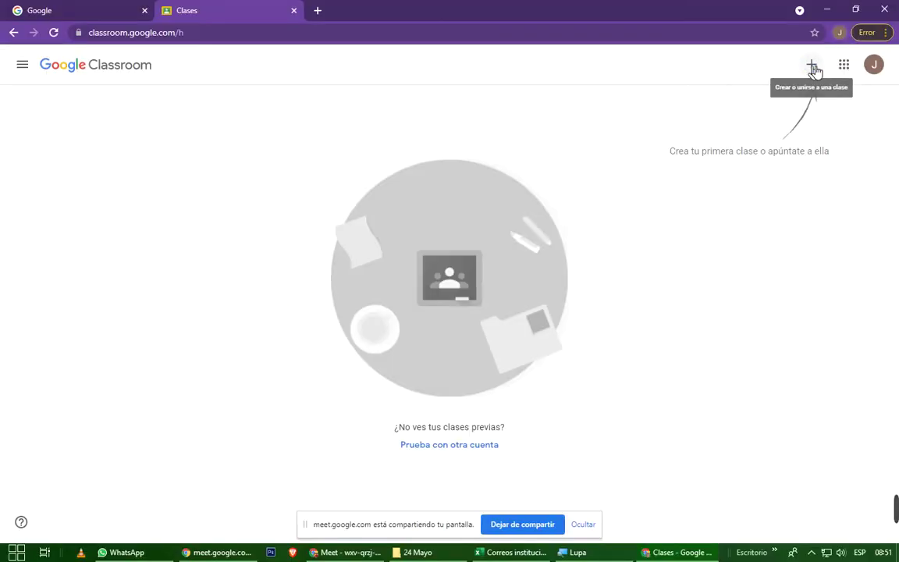
pyautogui.click(812, 66)
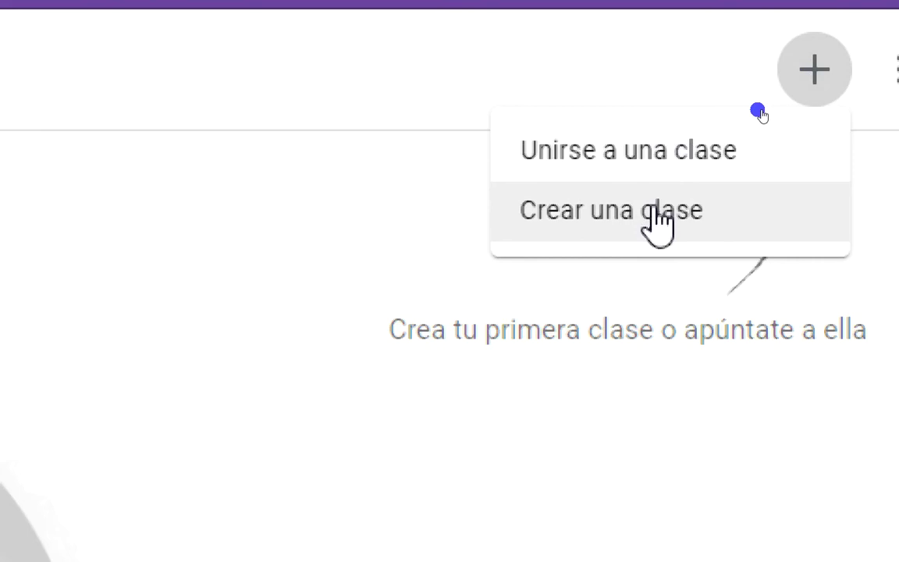
# Open the Unirse a una clase page and focus the Código de la clase field.
pyautogui.click(664, 168)
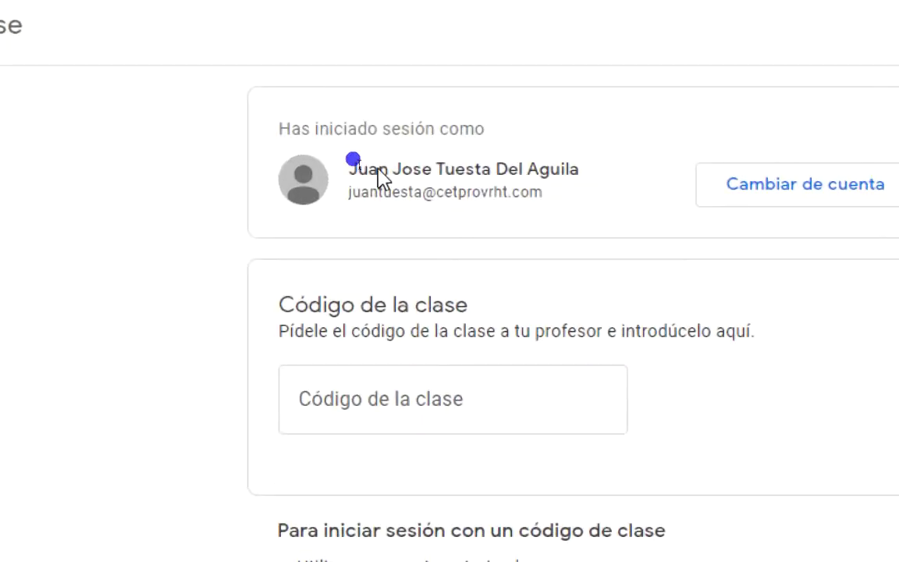
pyautogui.click(399, 395)
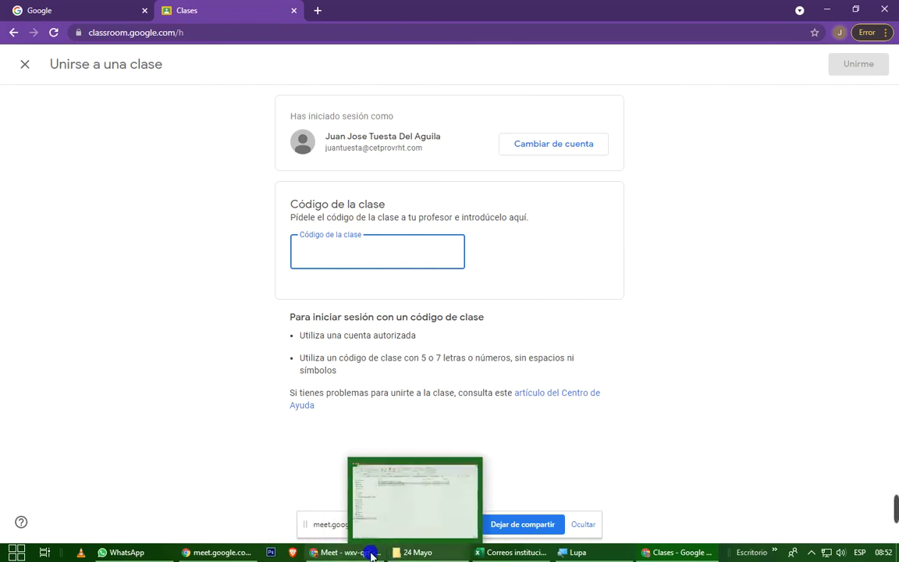
# Capture and copy a screenshot of the enlarged class code from the teacher's class stream.
pyautogui.click(371, 554)
pyautogui.click(390, 13)
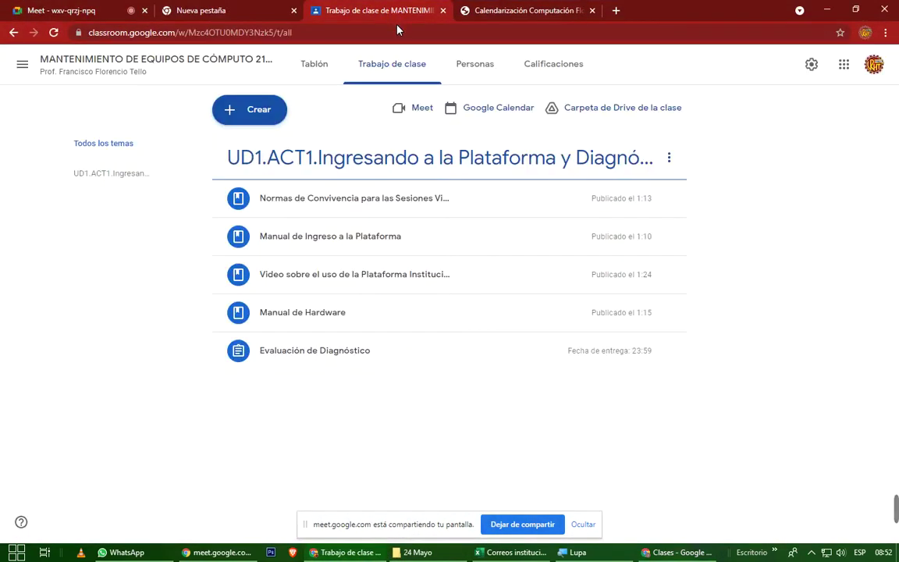
pyautogui.click(216, 61)
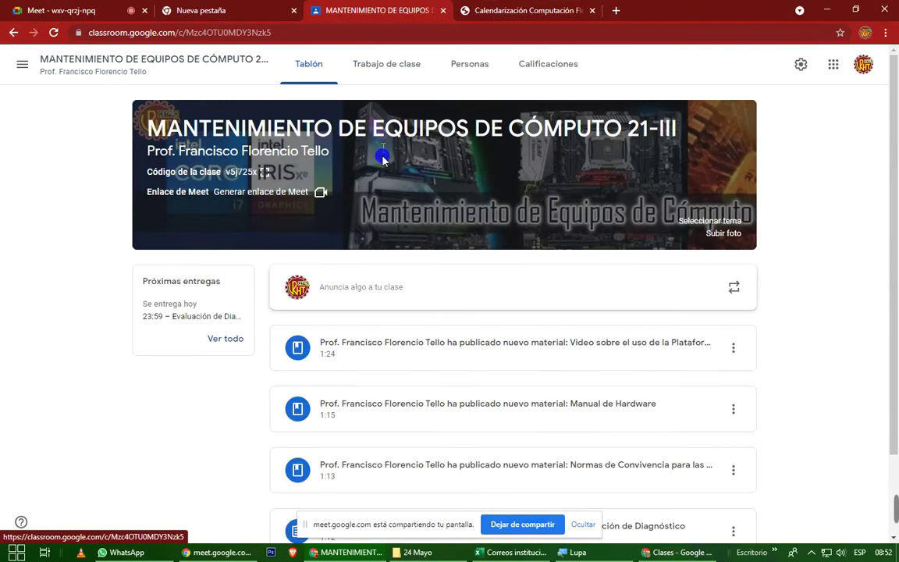
pyautogui.click(268, 172)
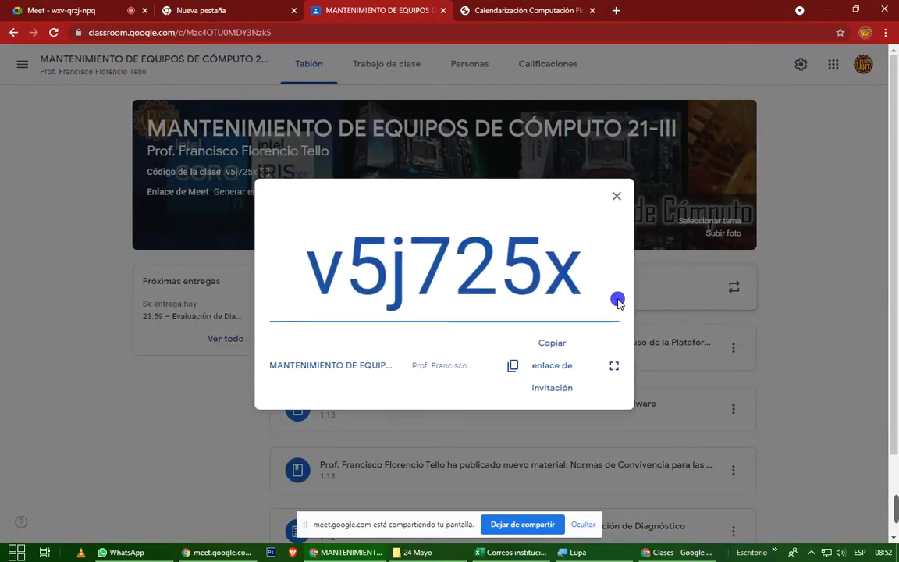
pyautogui.press('Print')
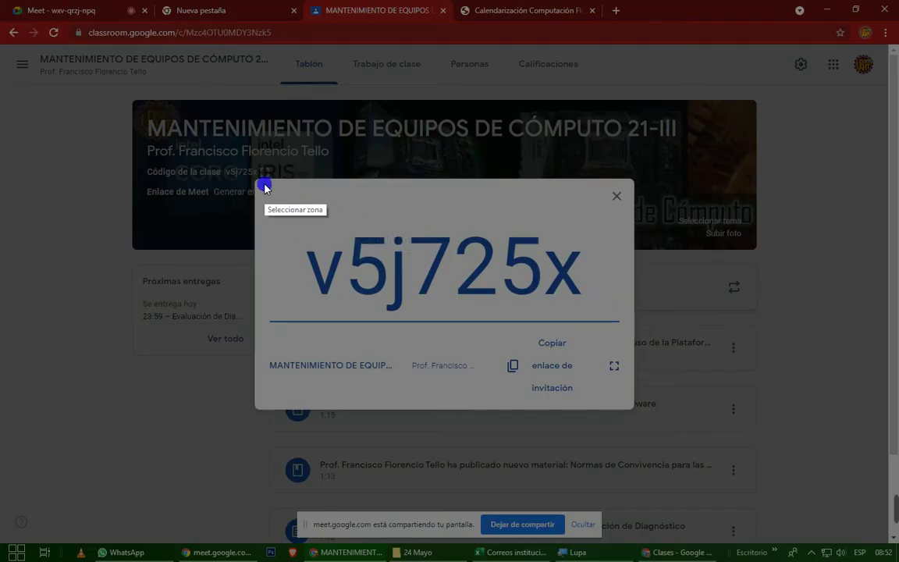
pyautogui.moveTo(264, 187); pyautogui.dragTo(628, 400)
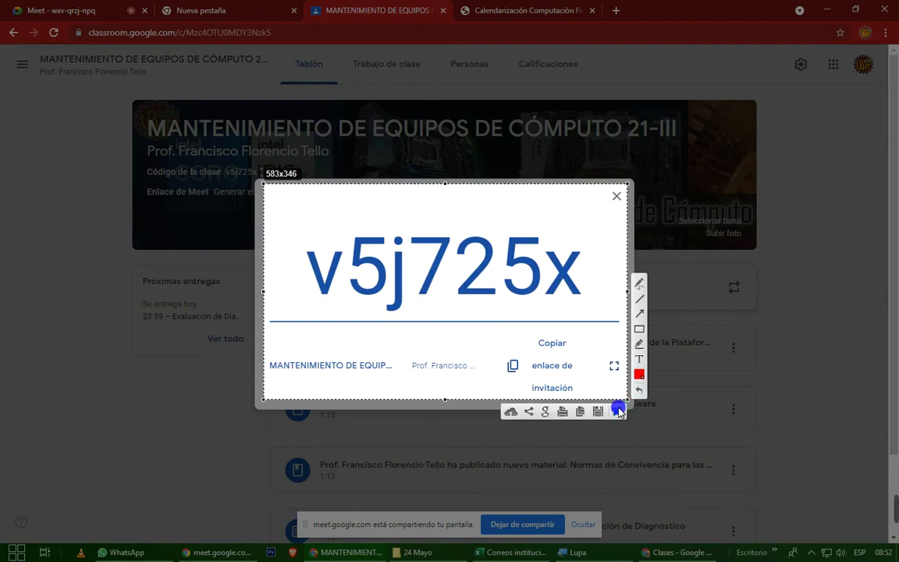
pyautogui.click(585, 411)
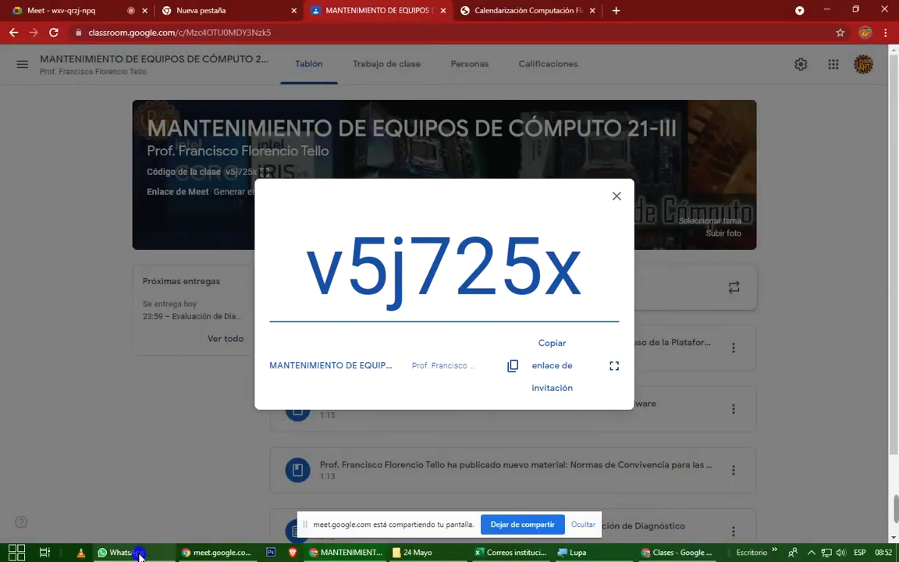
# Close the class-code view and open WhatsApp's Mant. Equipos Cómp I VRHT group chat.
pyautogui.moveTo(141, 557)
pyautogui.click(616, 196)
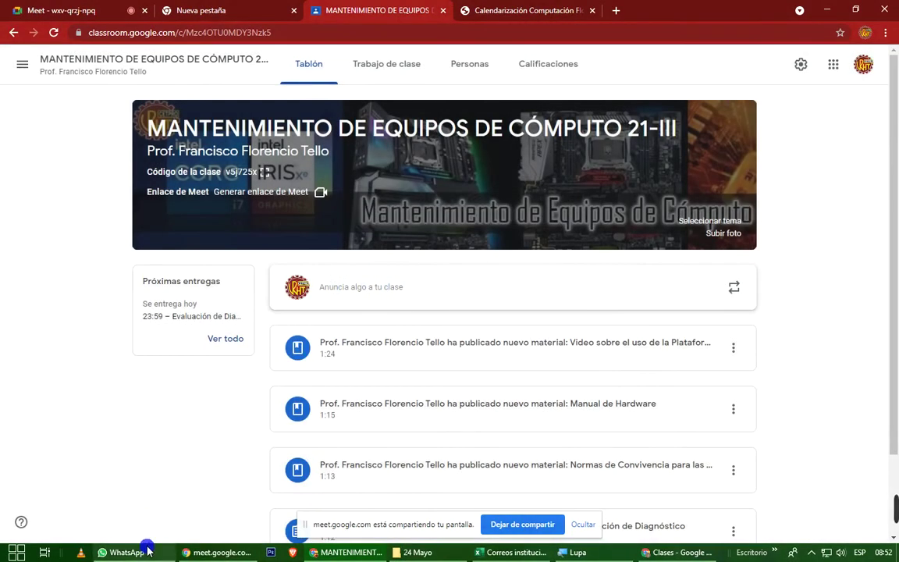
pyautogui.click(145, 552)
pyautogui.click(156, 277)
pyautogui.click(100, 288)
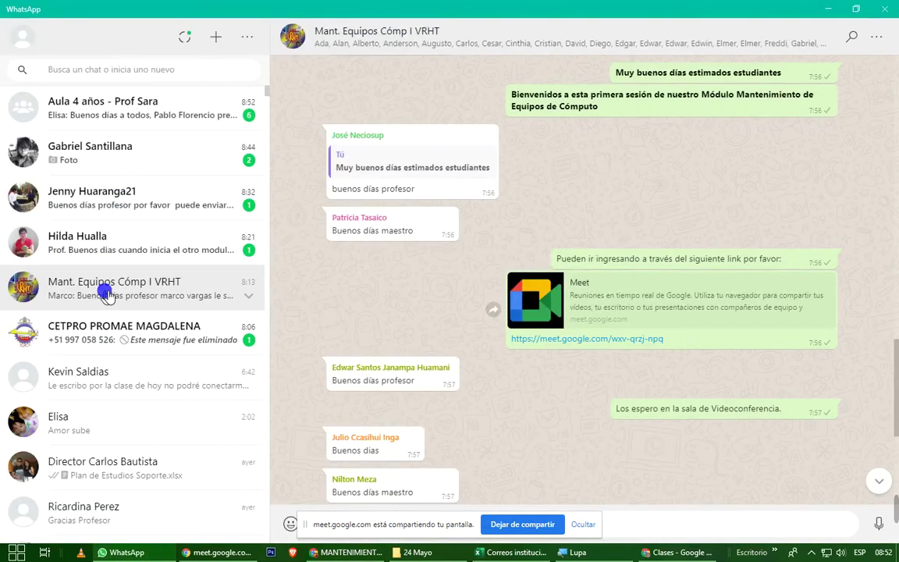
# Send 'CÓDIGO DE LA CLASE EN GOOGLE CLASSROOM' and the class-code screenshot to the group.
pyautogui.click(584, 525)
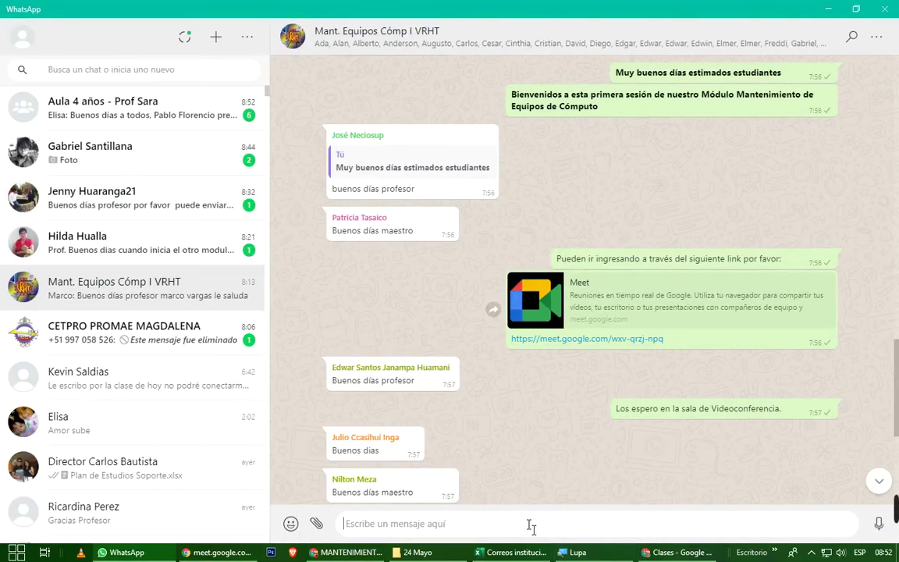
pyautogui.write('CÓDIGO DE LA CLASE EN GOOGLE')
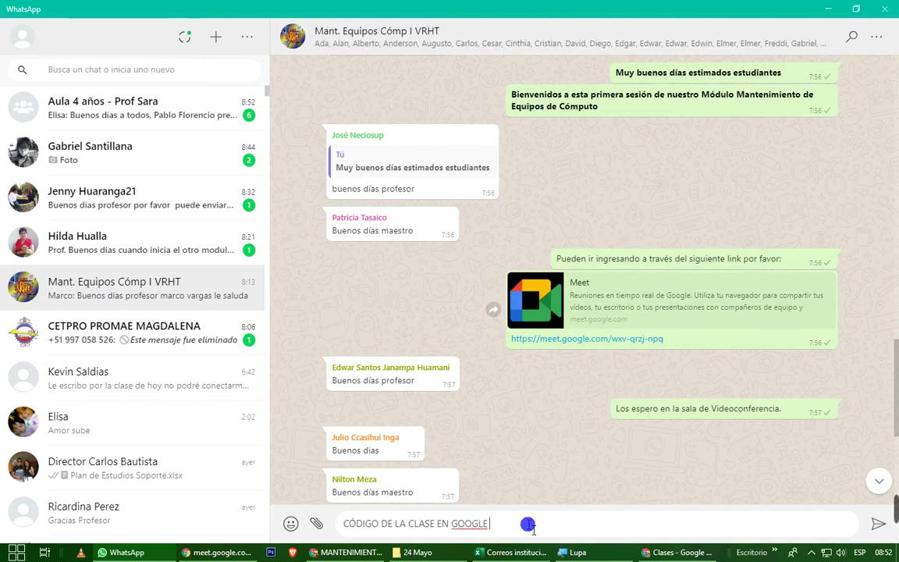
pyautogui.press('Return')
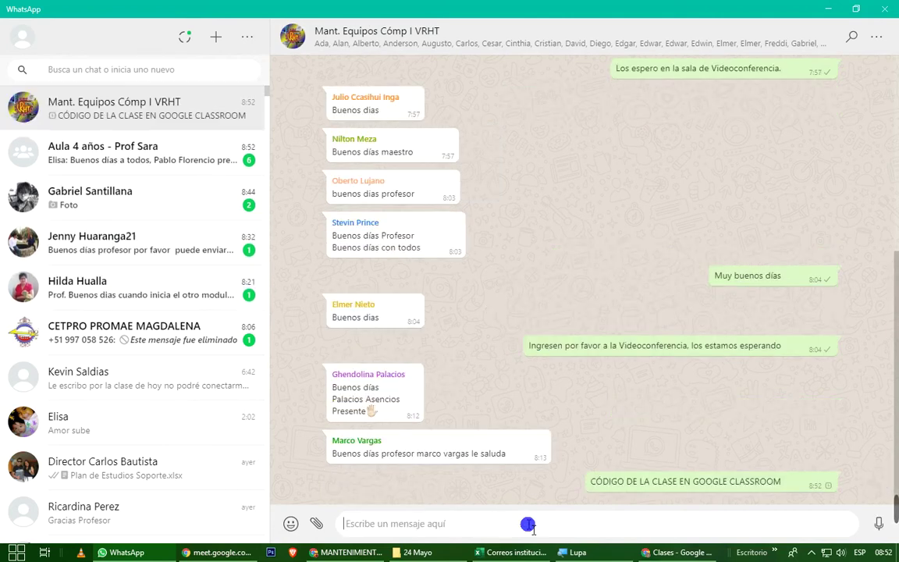
pyautogui.hotkey('ctrl', 'v')
pyautogui.press('Return')
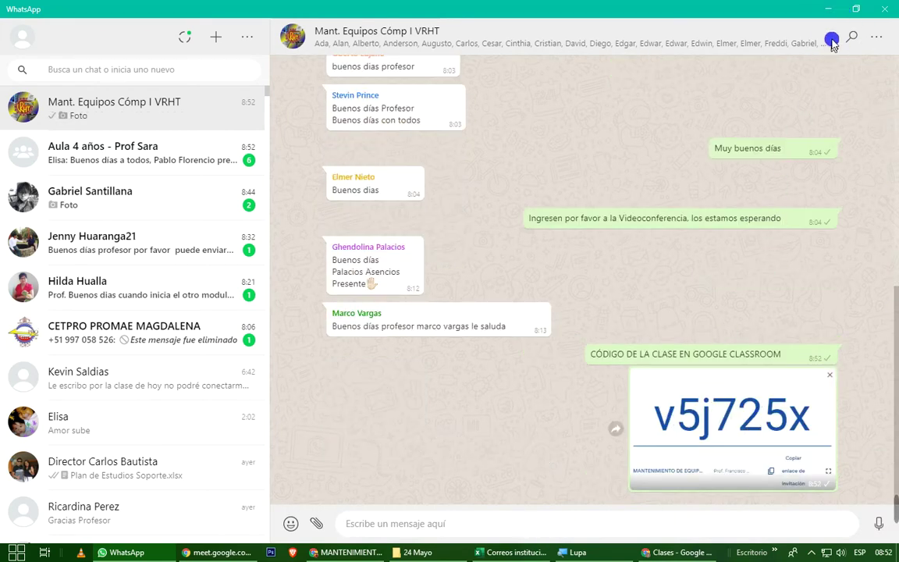
pyautogui.click(828, 9)
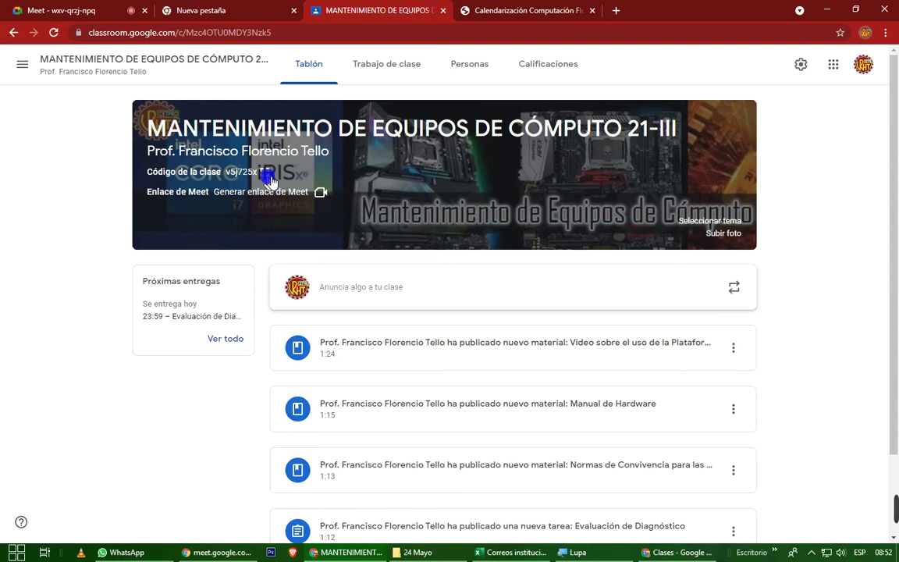
pyautogui.click(264, 172)
pyautogui.moveTo(309, 262); pyautogui.dragTo(571, 265)
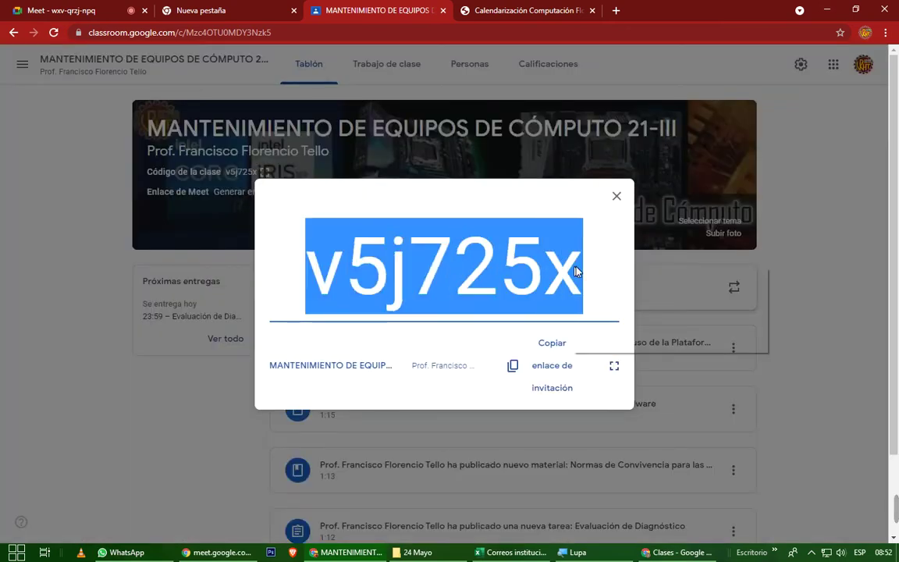
pyautogui.rightClick(574, 270)
pyautogui.click(598, 279)
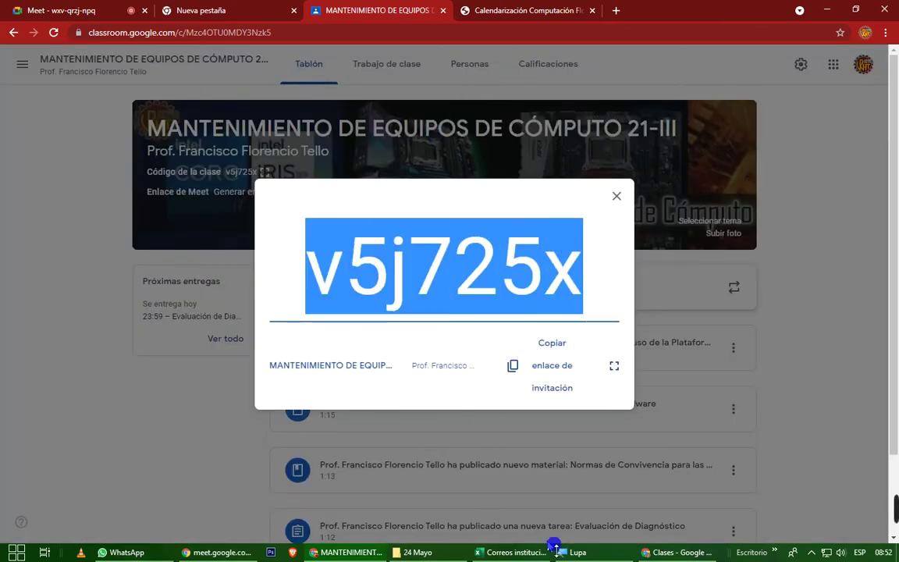
pyautogui.click(660, 553)
pyautogui.click(439, 327)
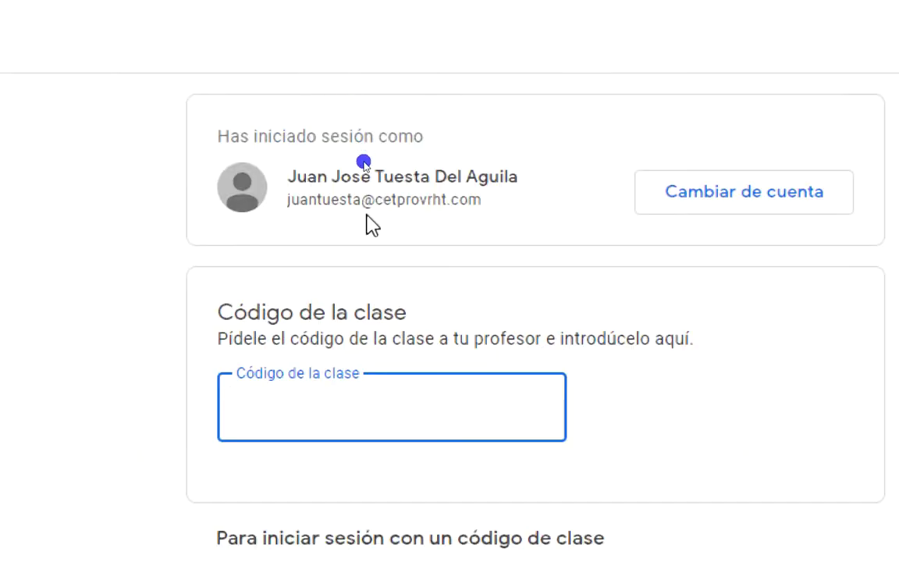
pyautogui.rightClick(261, 411)
pyautogui.click(321, 531)
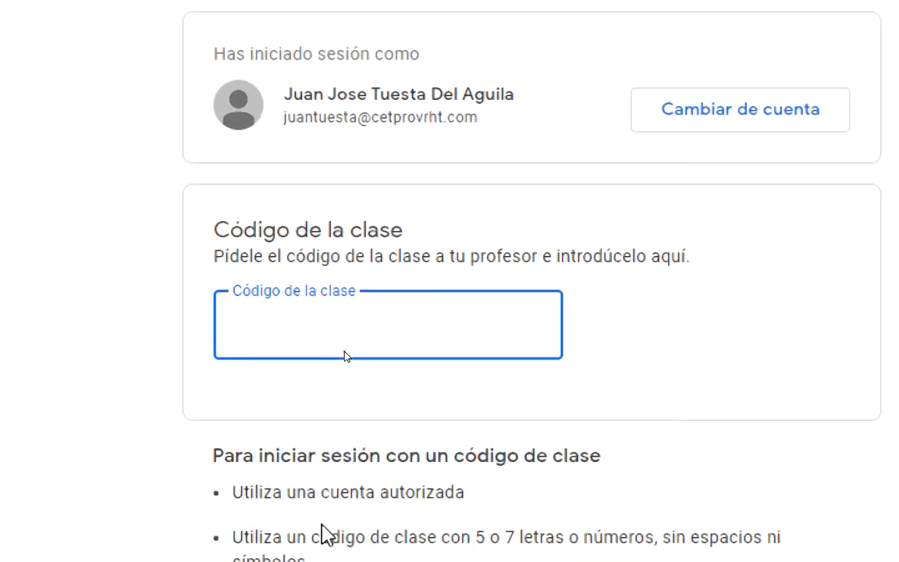
pyautogui.click(508, 257)
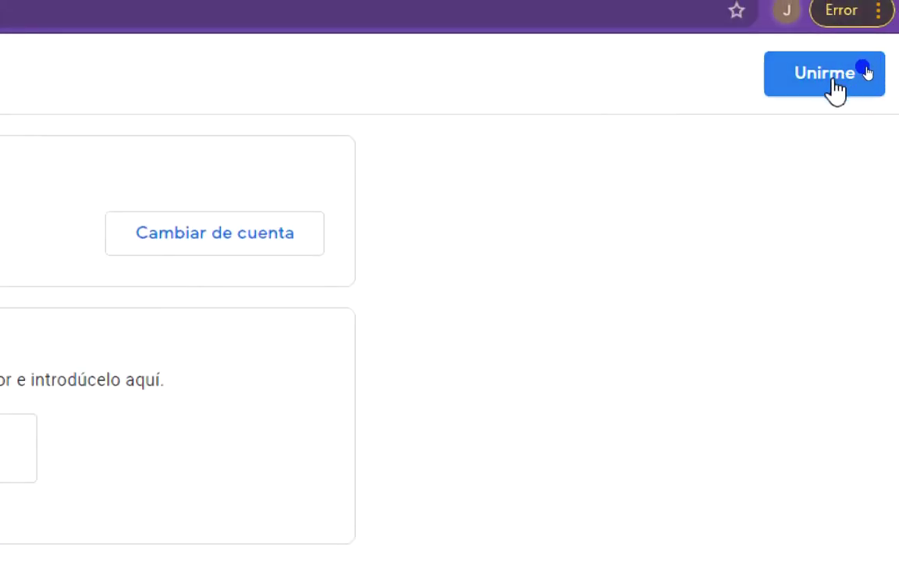
pyautogui.click(809, 76)
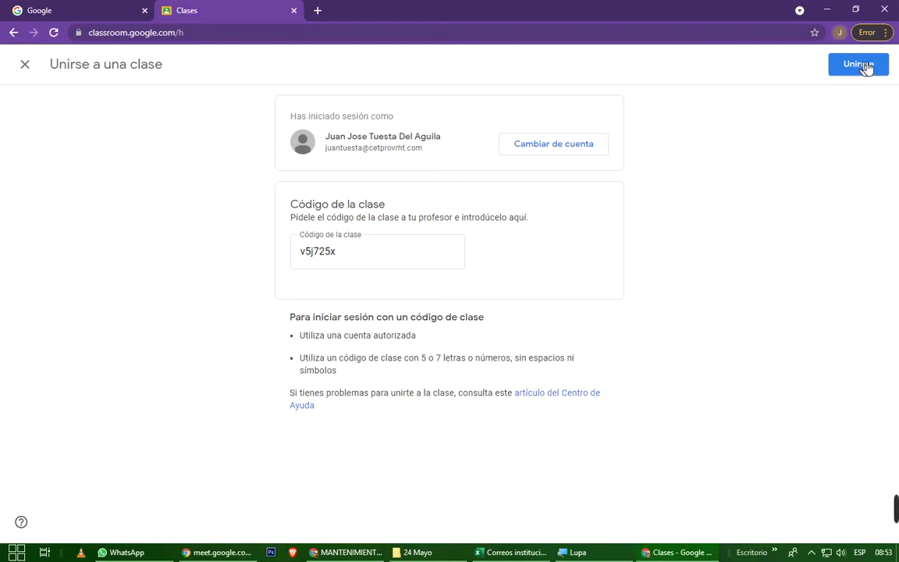
pyautogui.click(865, 68)
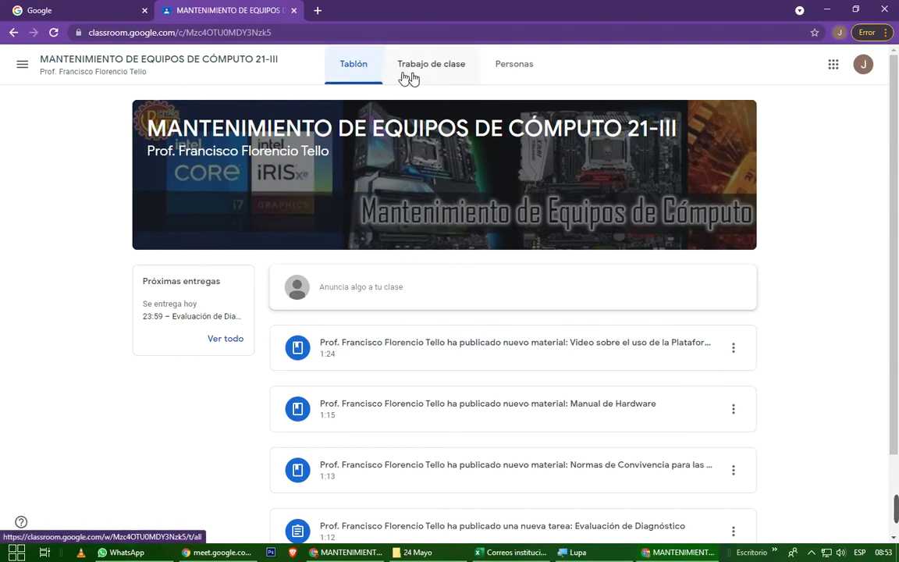
# Open Trabajo de clase in MANTENIMIENTO DE EQUIPOS DE CÓMPUTO 21-III and check the signed-in account.
pyautogui.click(433, 75)
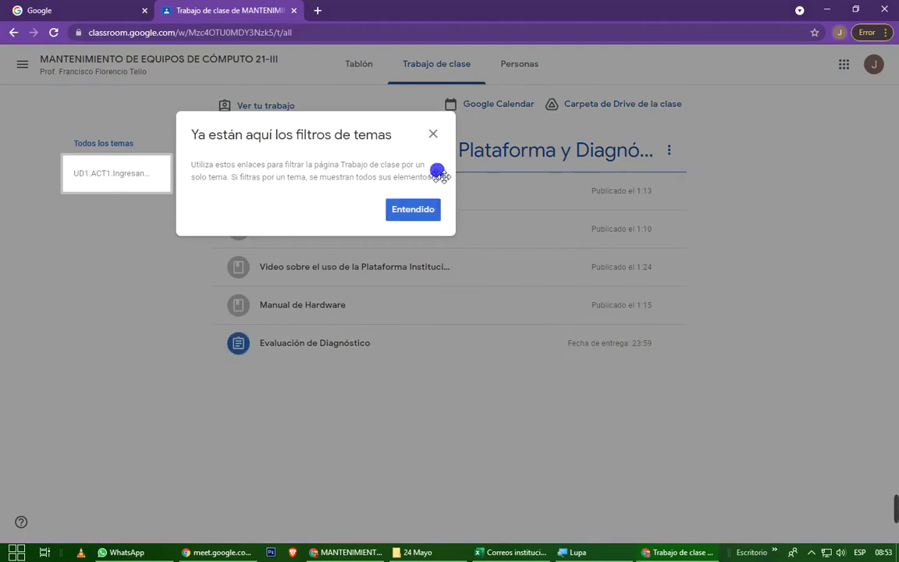
pyautogui.click(425, 212)
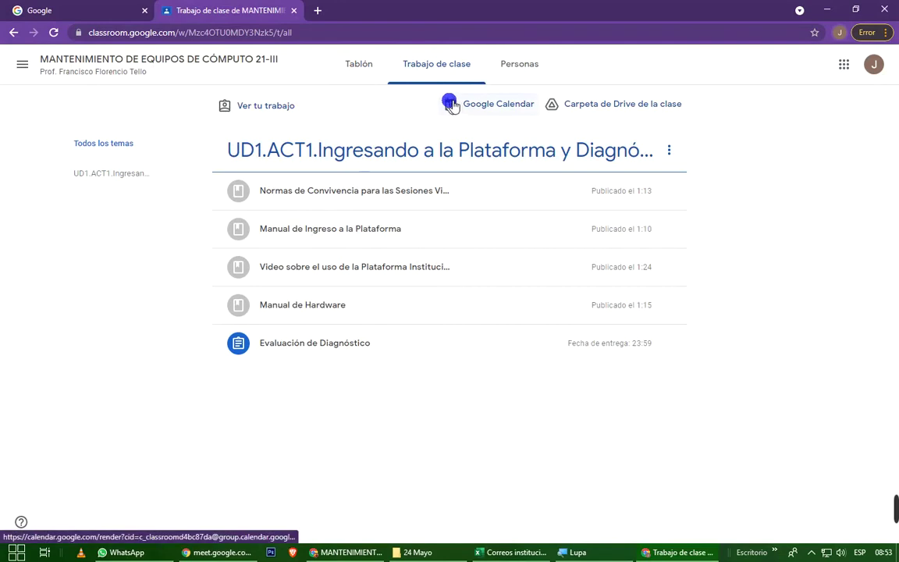
pyautogui.click(874, 65)
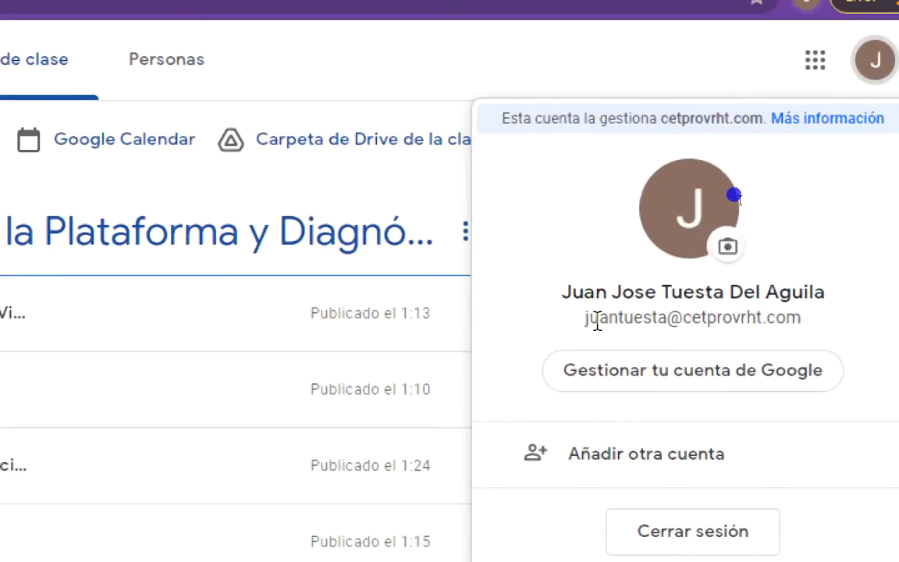
pyautogui.moveTo(585, 321); pyautogui.dragTo(807, 313)
pyautogui.click(852, 191)
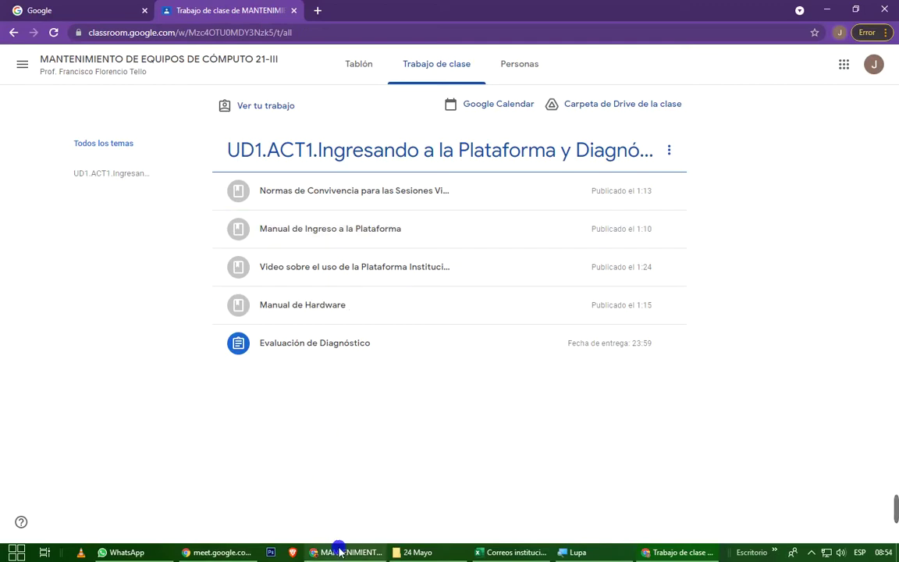
pyautogui.moveTo(340, 552)
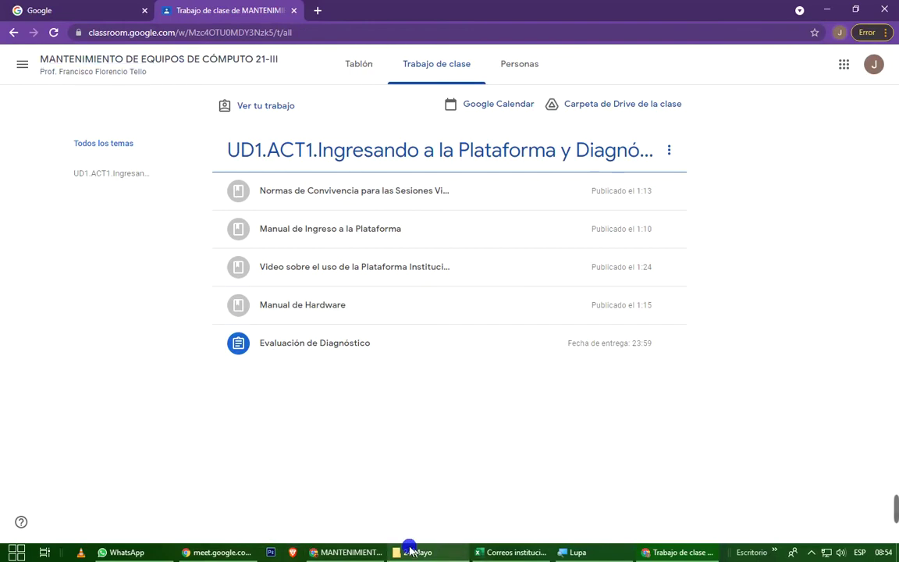
pyautogui.click(381, 551)
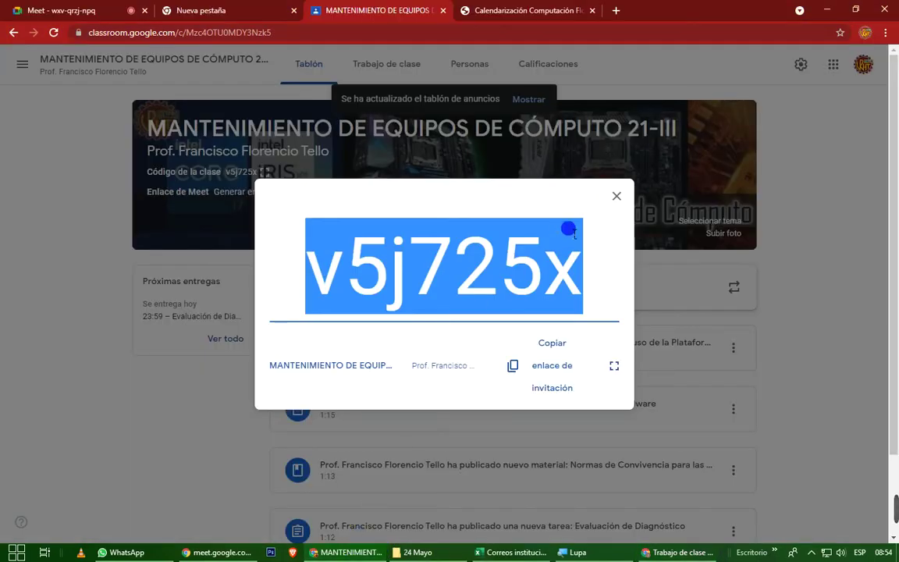
pyautogui.click(617, 196)
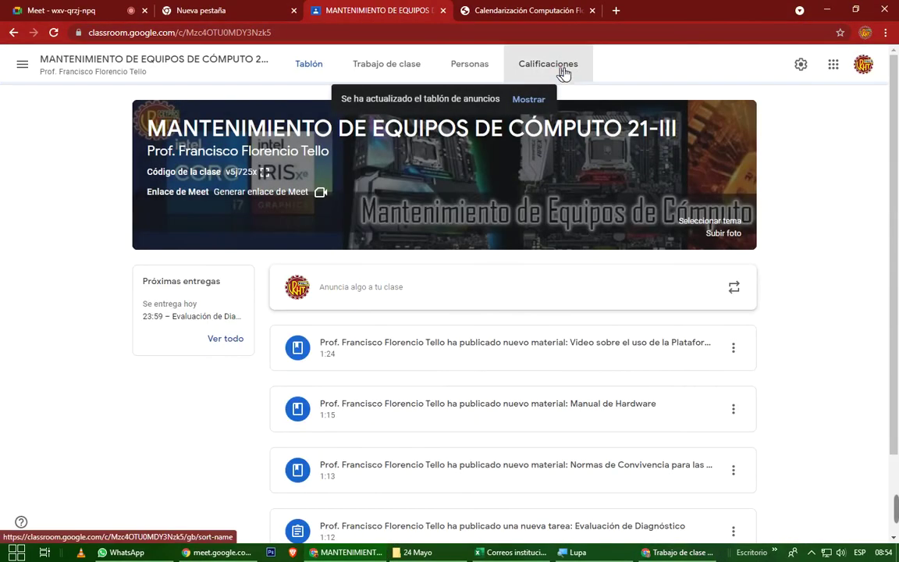
pyautogui.click(563, 71)
pyautogui.click(483, 74)
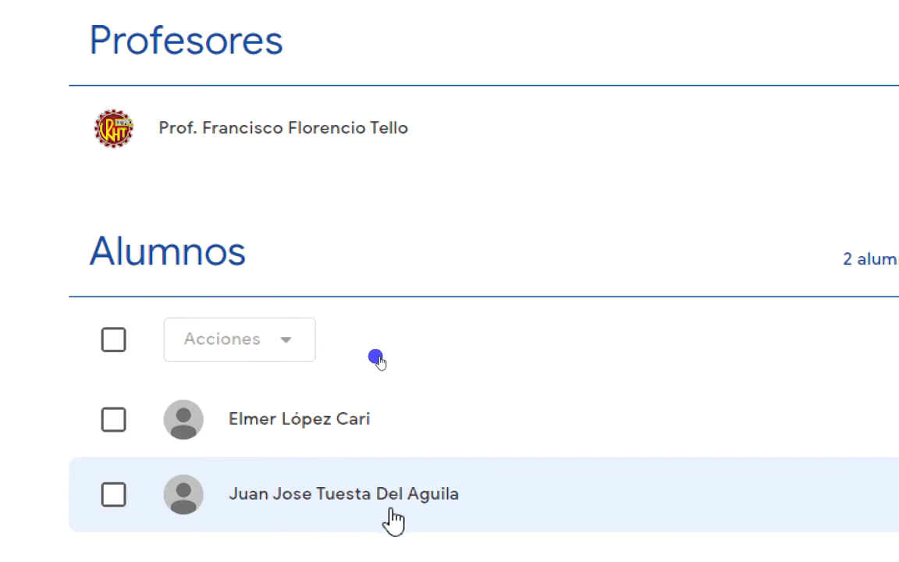
pyautogui.click(114, 421)
pyautogui.click(287, 341)
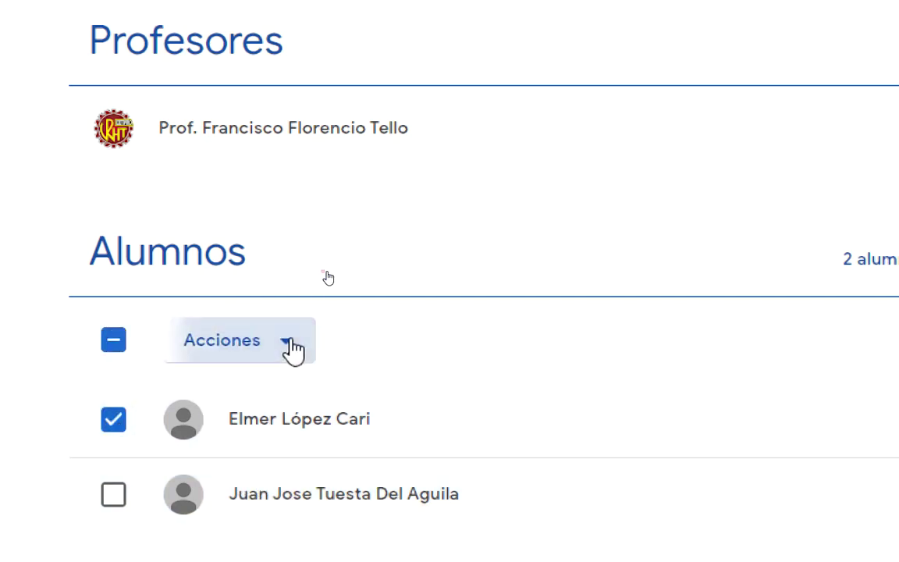
pyautogui.click(228, 460)
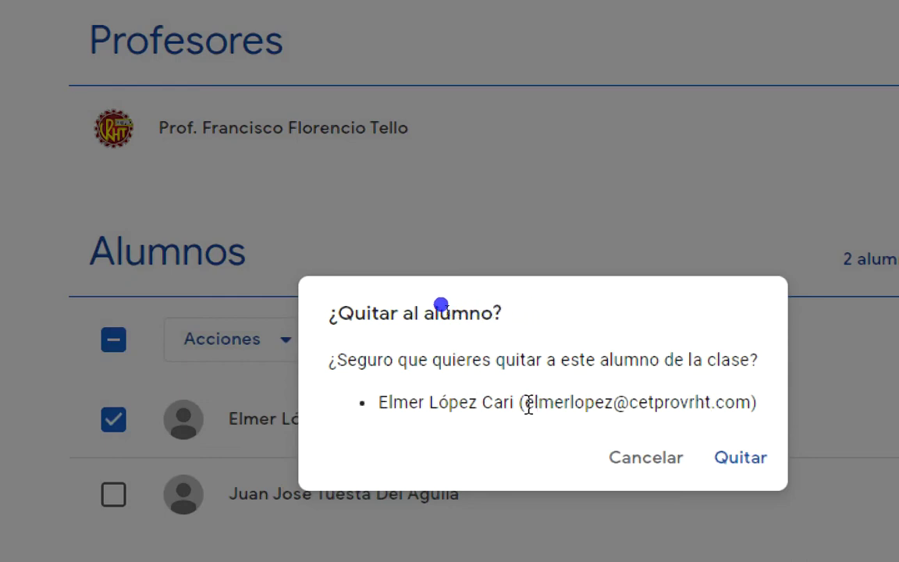
pyautogui.moveTo(528, 405); pyautogui.dragTo(763, 415)
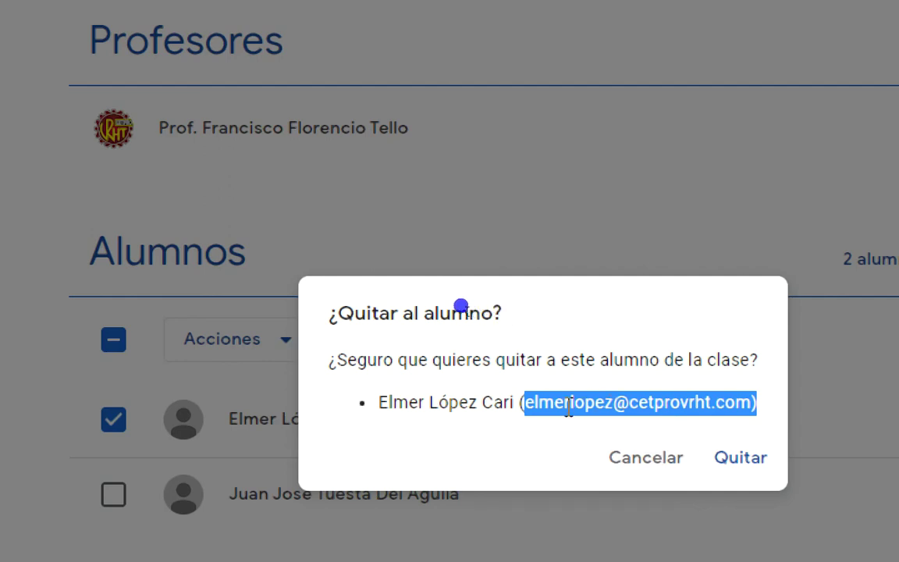
pyautogui.moveTo(525, 402); pyautogui.dragTo(757, 398)
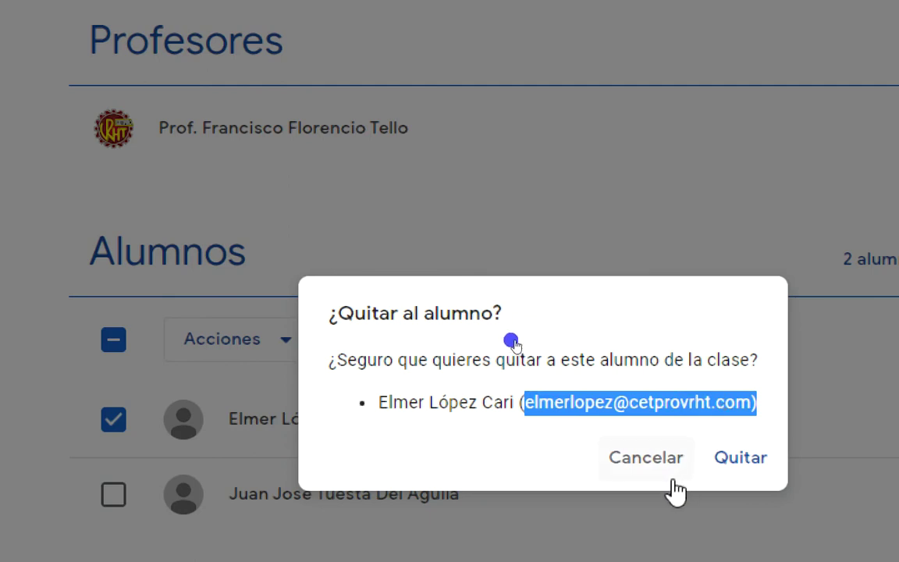
pyautogui.click(645, 461)
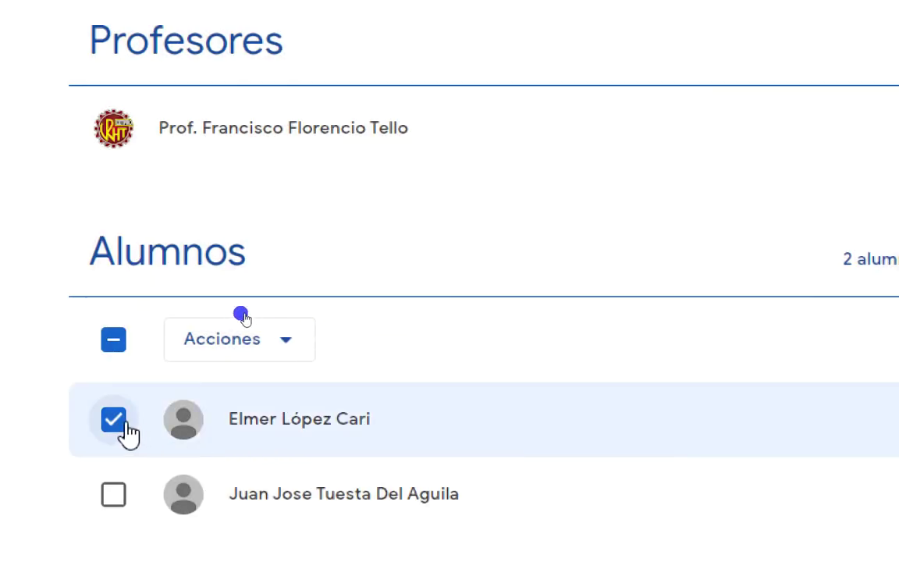
pyautogui.click(121, 425)
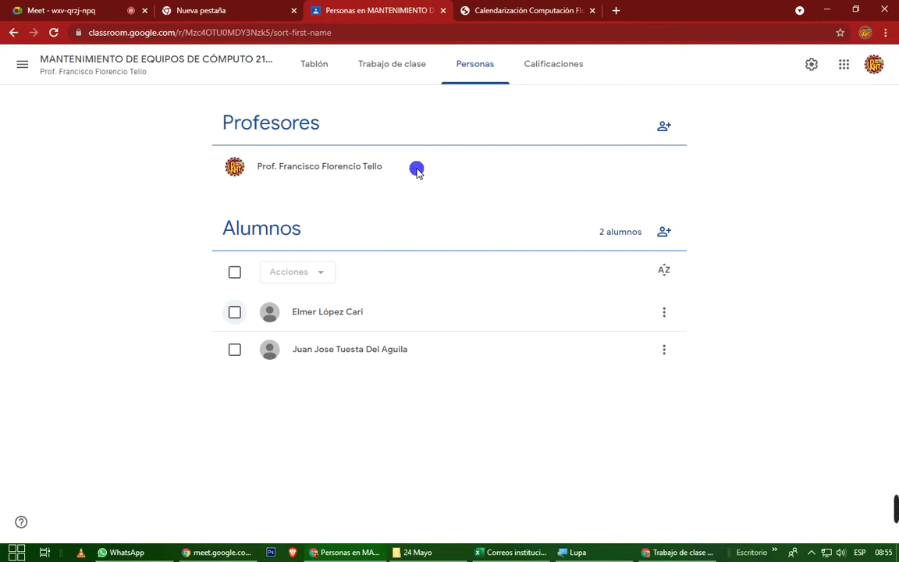
# Scroll through the Correos institucionales spreadsheet, then return to the Classroom class stream.
pyautogui.click(518, 558)
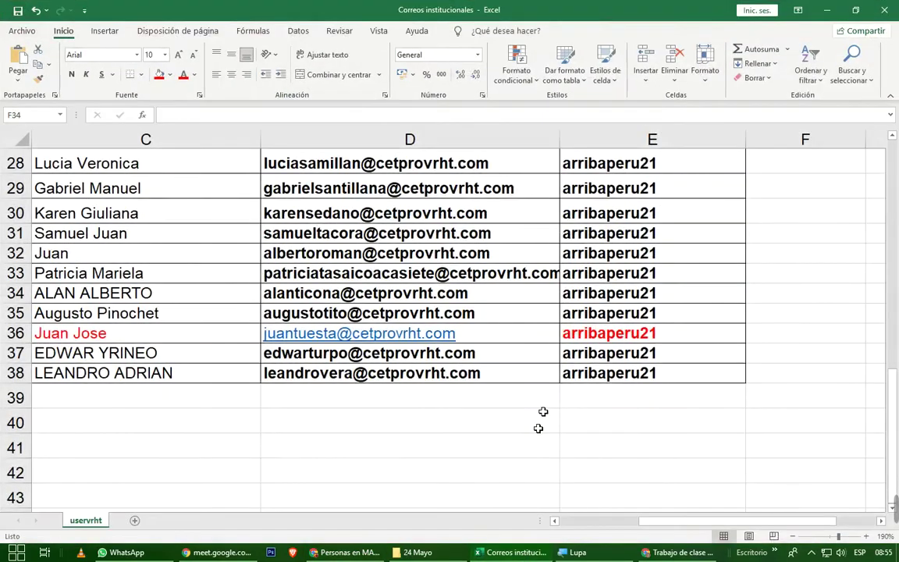
pyautogui.scroll(6, 520, 326)
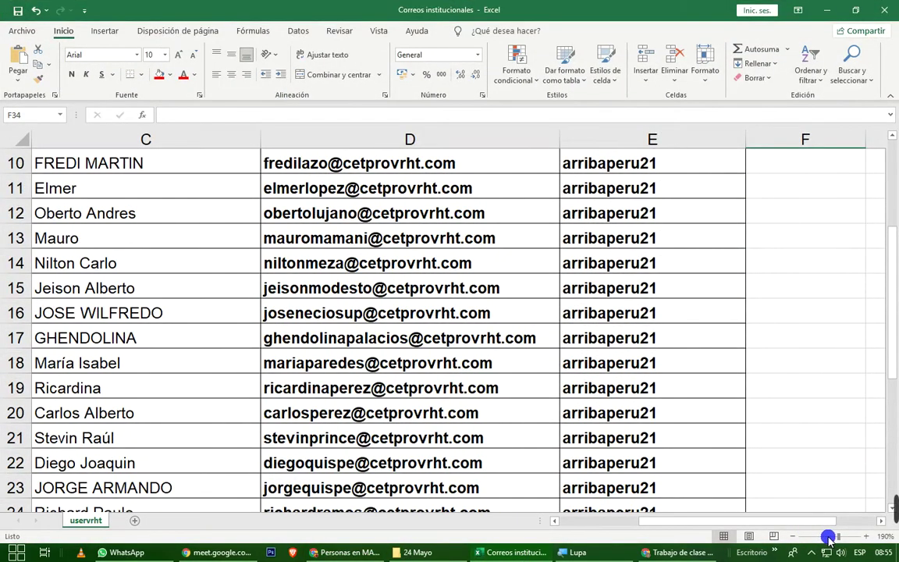
pyautogui.keyDown('ctrl'); pyautogui.scroll(-5, 741, 484); pyautogui.keyUp('ctrl')
pyautogui.scroll(-1, 377, 360)
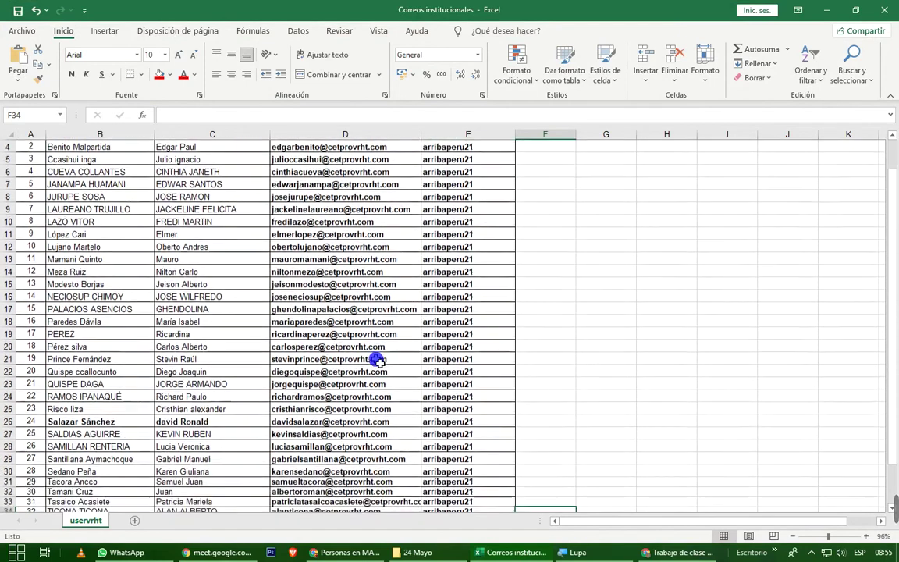
pyautogui.scroll(-3, 377, 360)
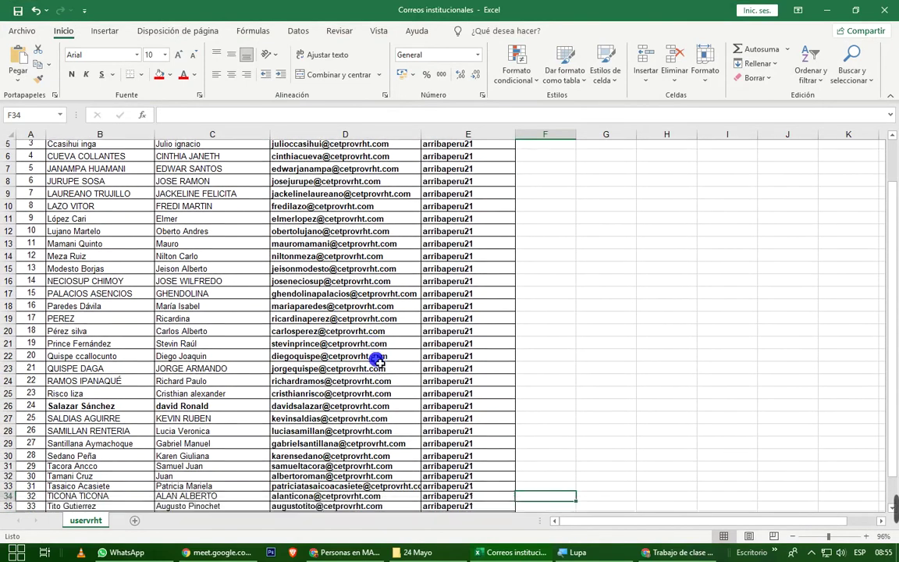
pyautogui.scroll(4, 377, 360)
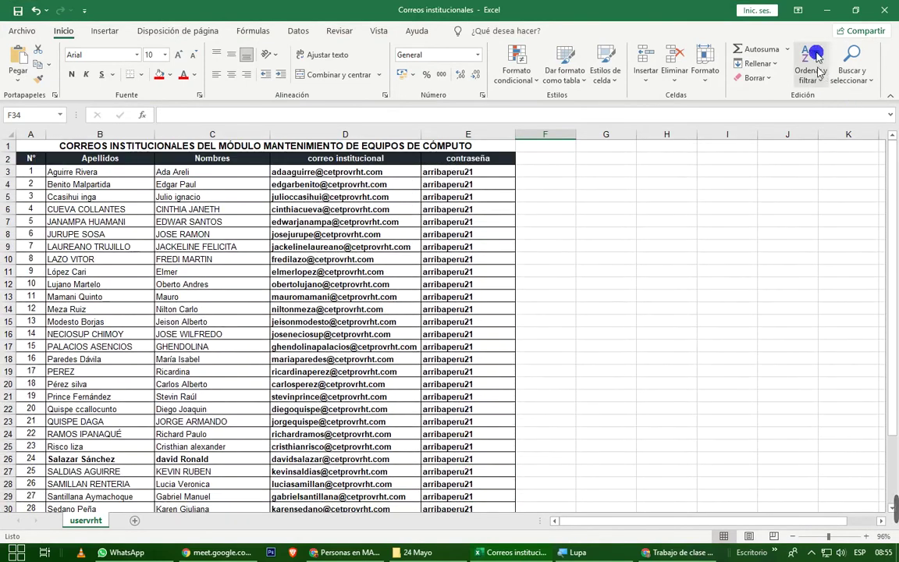
pyautogui.click(826, 10)
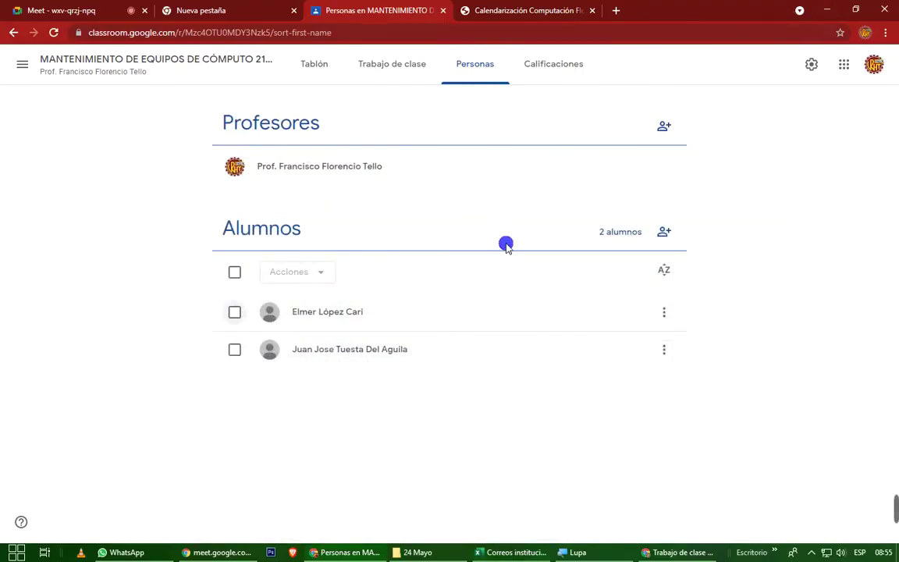
pyautogui.click(170, 61)
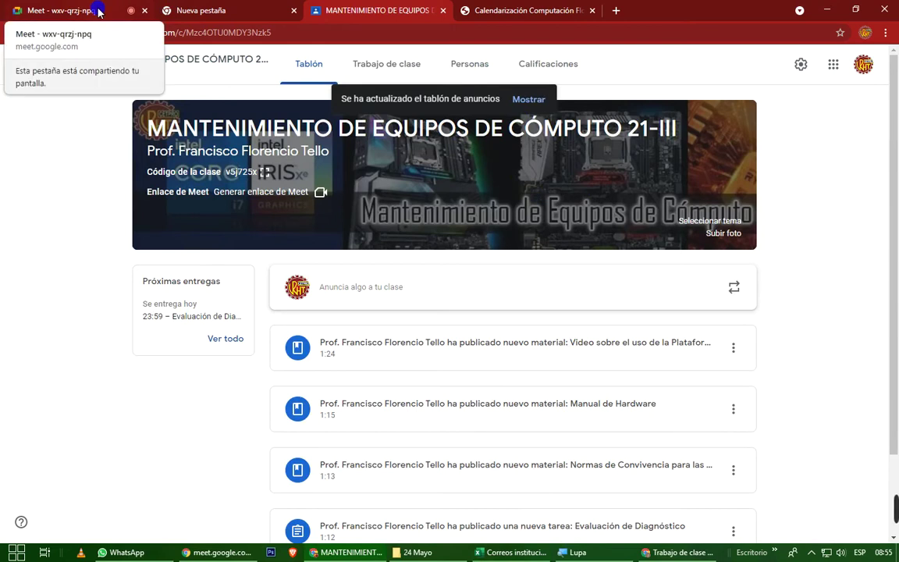
# Return to the class Meet call and dismiss the raised-hand notification.
pyautogui.click(99, 12)
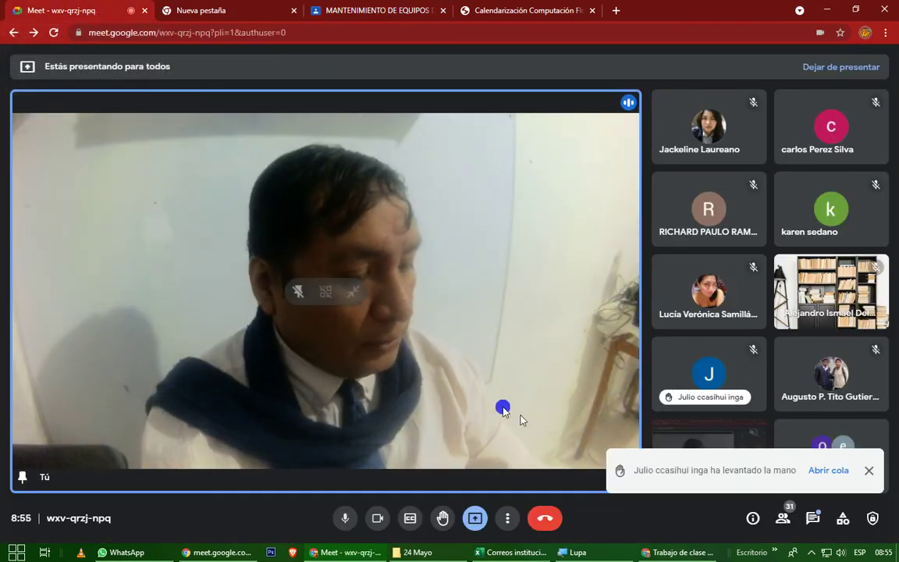
pyautogui.click(871, 473)
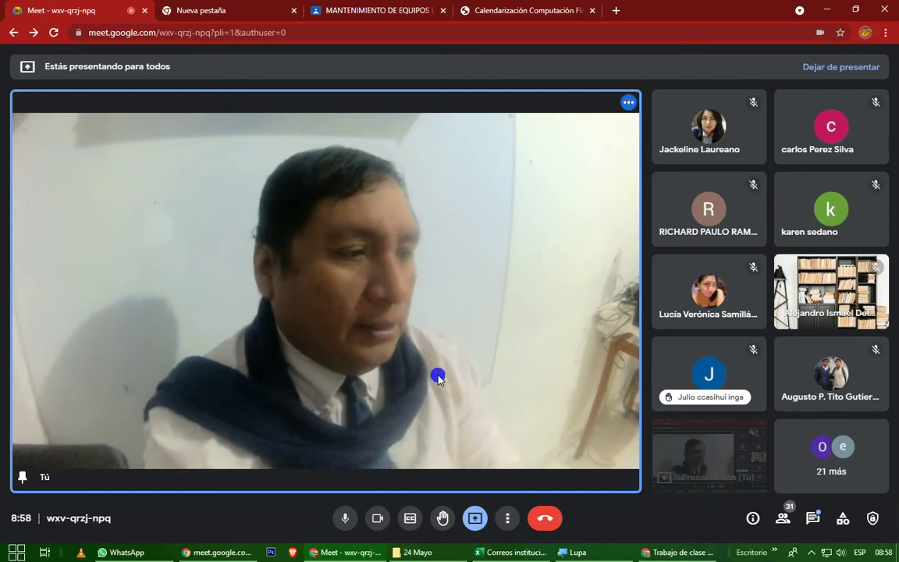
# Open Trabajo de clase and confirm the student window shows the five UD1.ACT1 items.
pyautogui.click(367, 16)
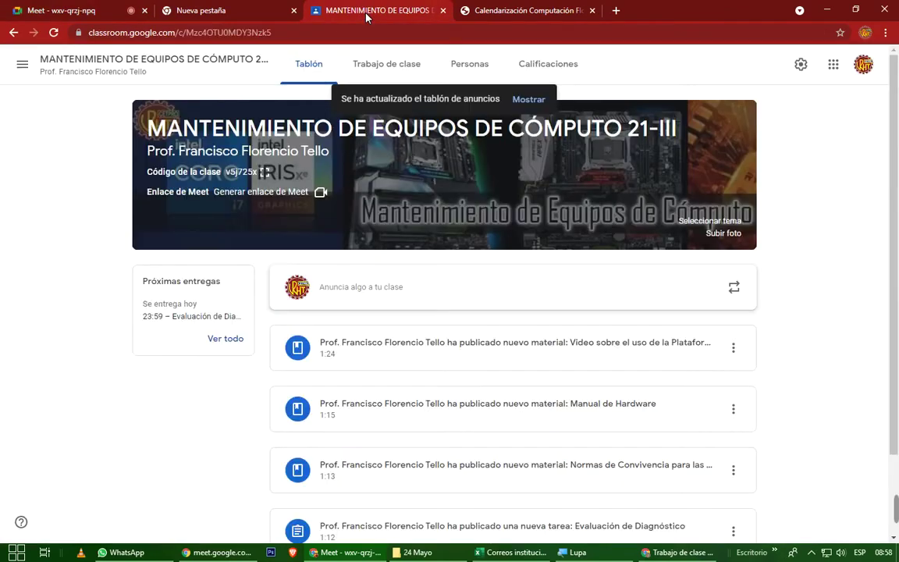
pyautogui.click(382, 65)
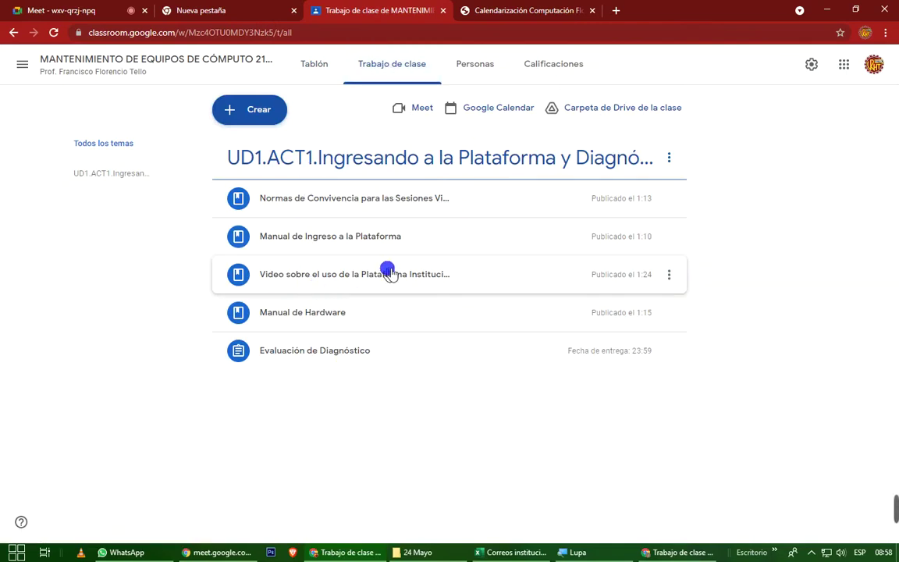
pyautogui.click(679, 553)
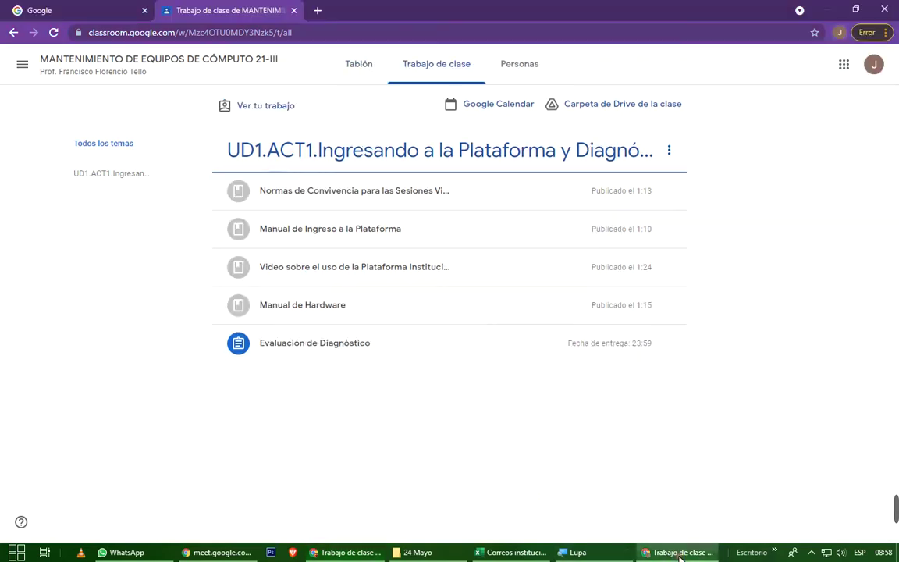
pyautogui.click(873, 67)
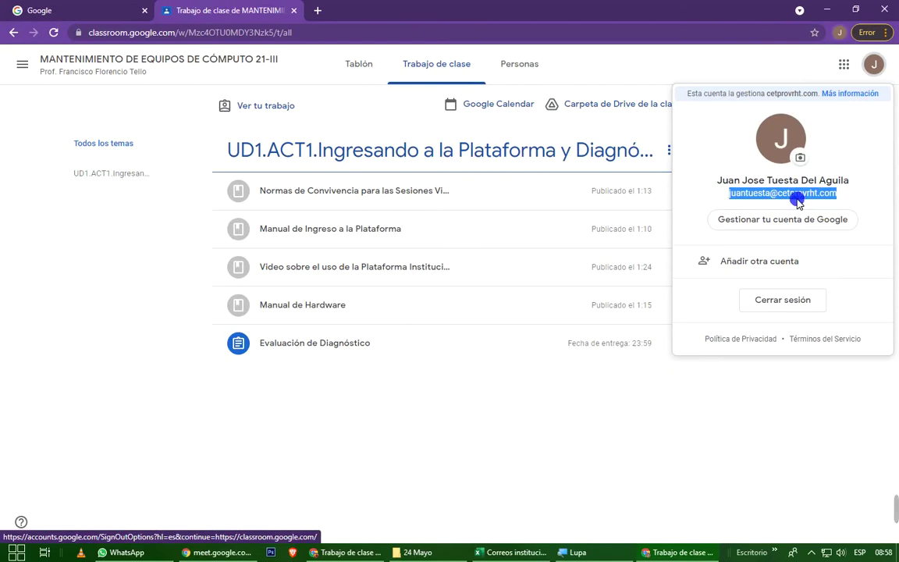
pyautogui.click(419, 465)
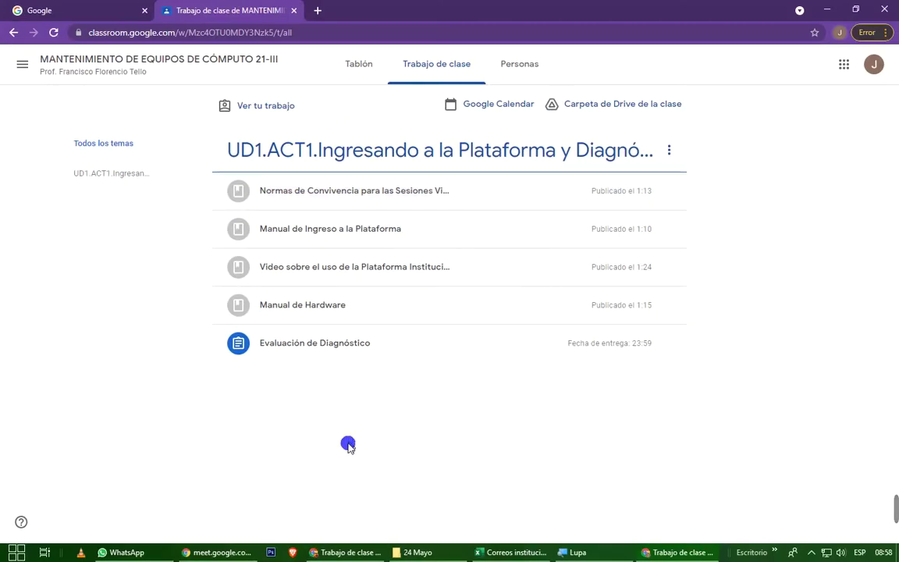
pyautogui.click(196, 554)
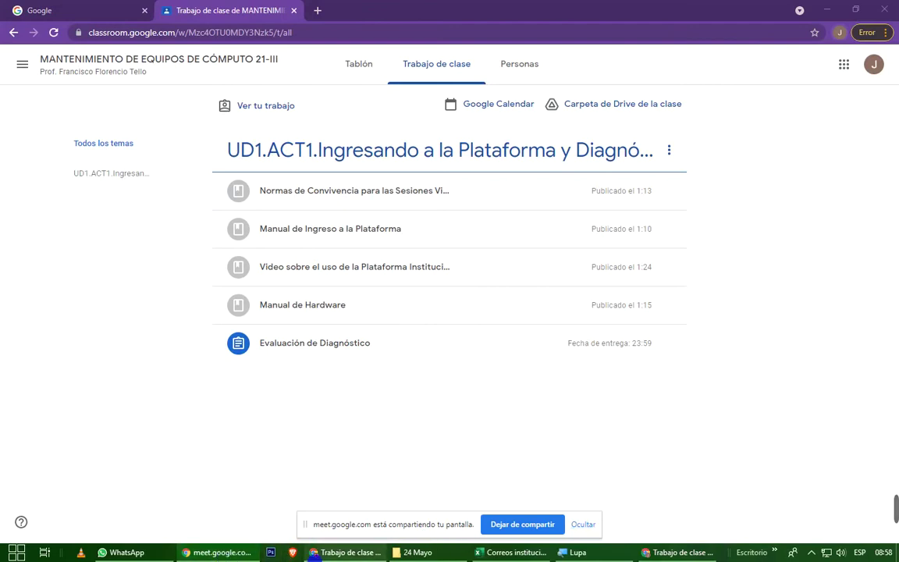
# Admit the waiting guest in the teacher's Meet call, then expand the student's Normas de Convivencia material.
pyautogui.click(338, 554)
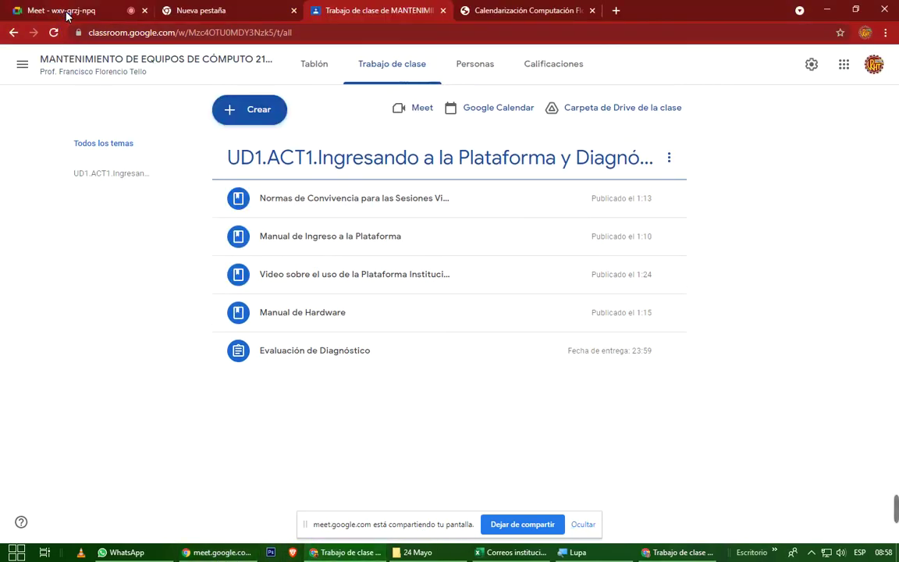
pyautogui.click(66, 11)
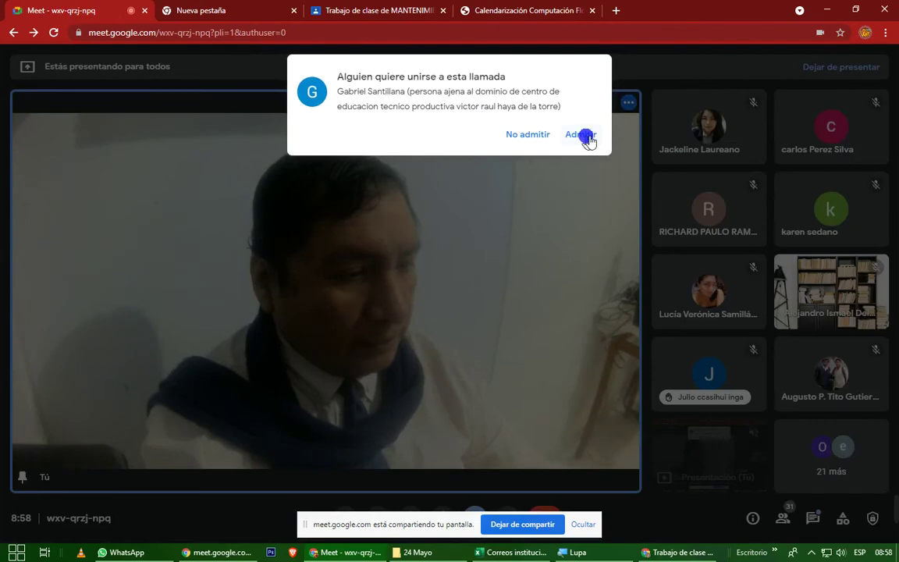
pyautogui.click(588, 141)
pyautogui.click(656, 550)
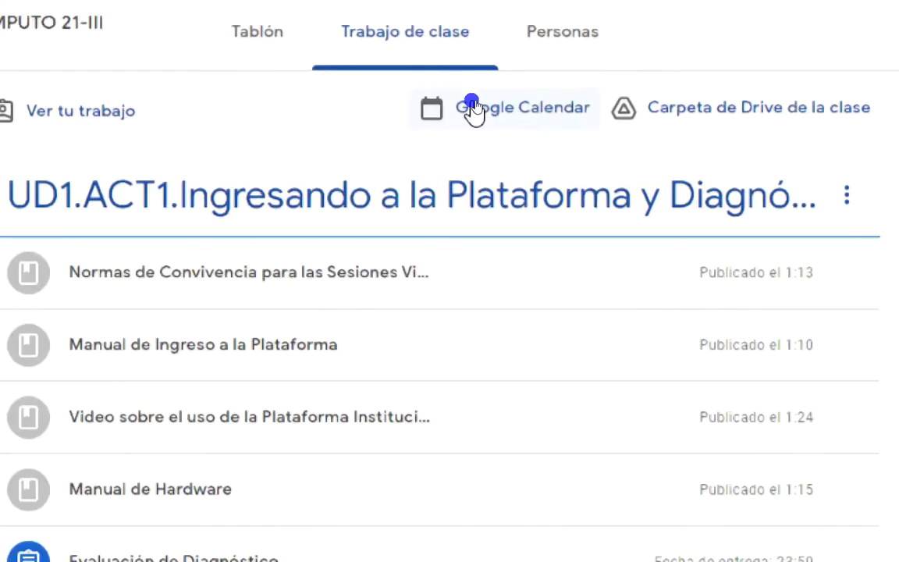
pyautogui.click(231, 287)
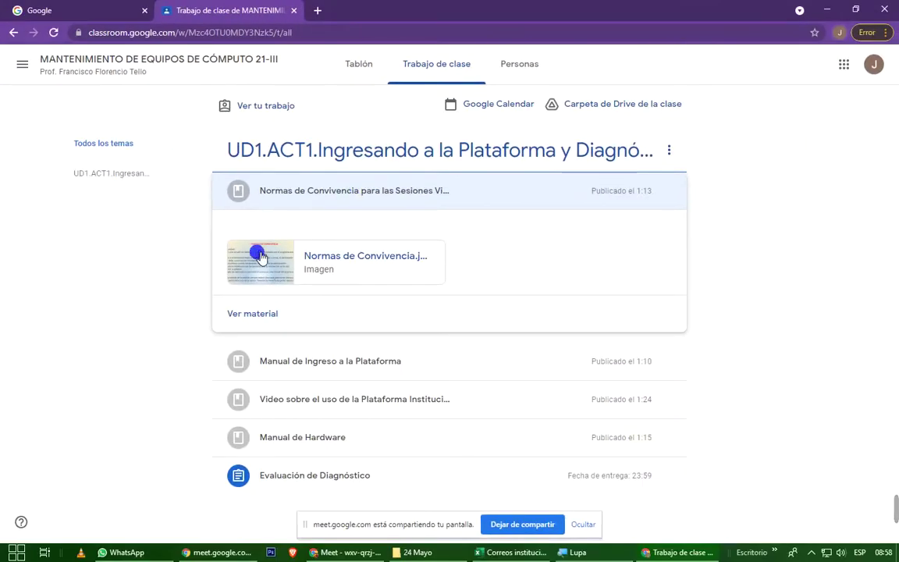
# Open the Normas de Convivencia image preview, admitting the next late participant to the Meet call.
pyautogui.click(143, 369)
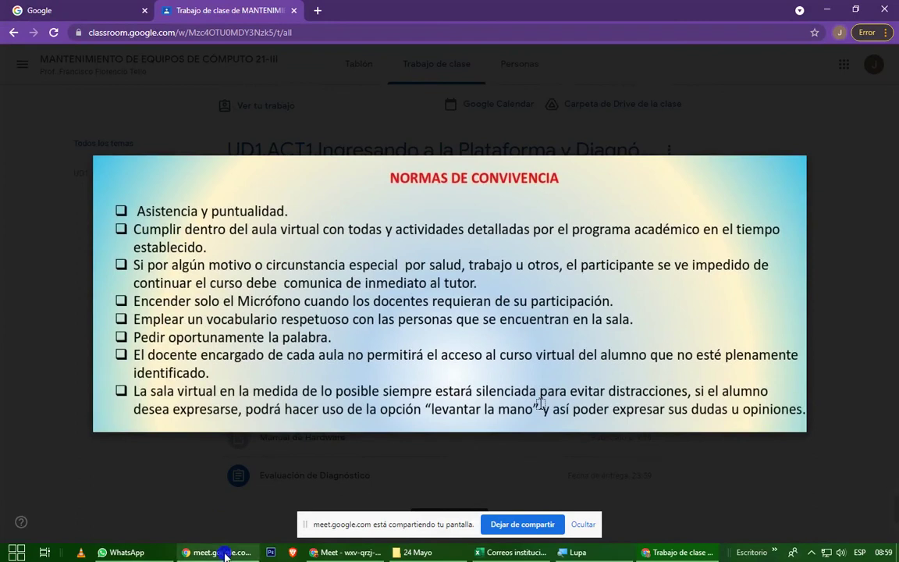
pyautogui.click(355, 553)
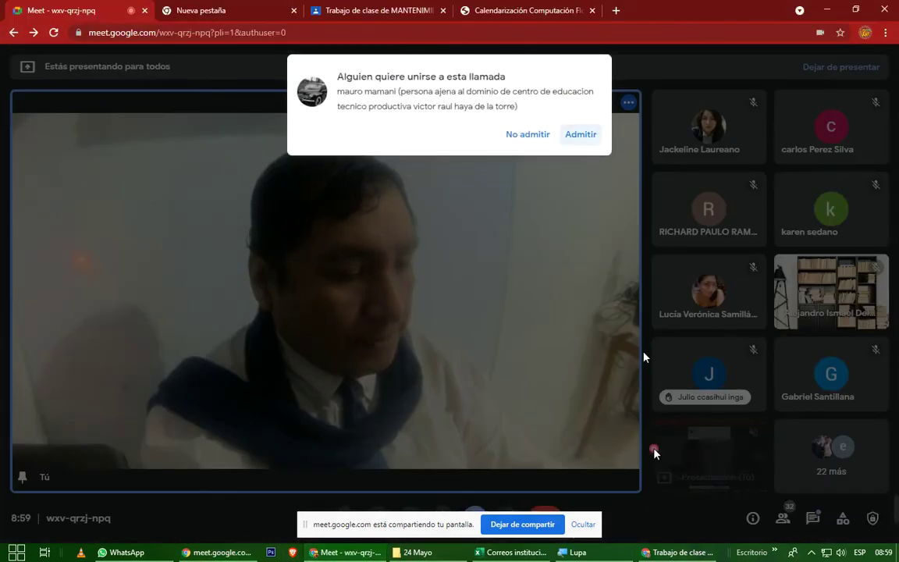
pyautogui.click(581, 134)
pyautogui.hotkey('alt', 'Tab')
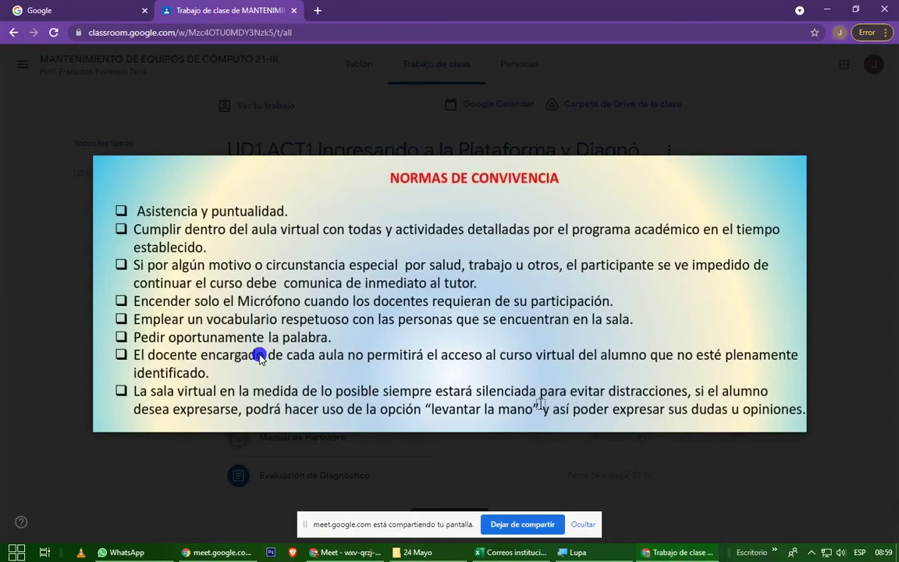